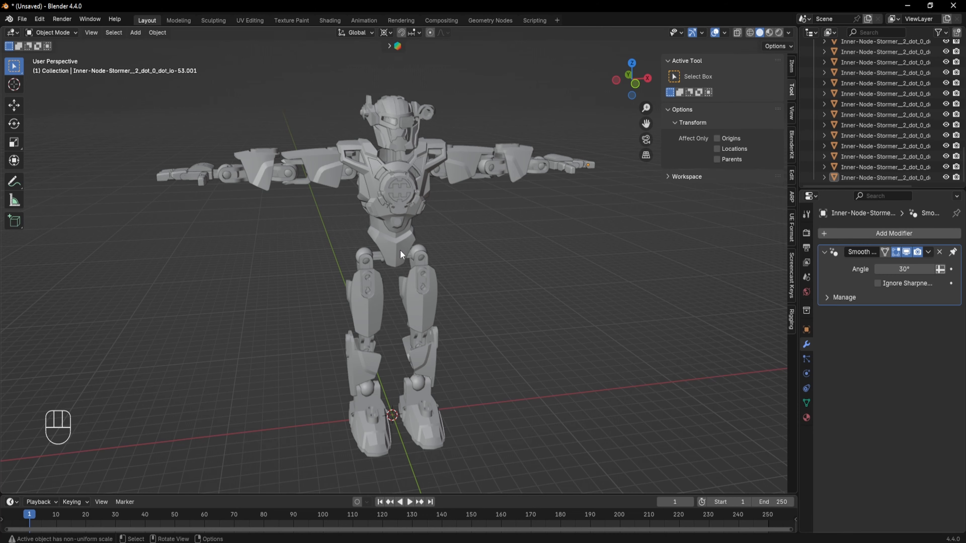
- Select the chest plate and inspect its mesh topology in Edit Mode before returning to Object Mode
click(372, 211)
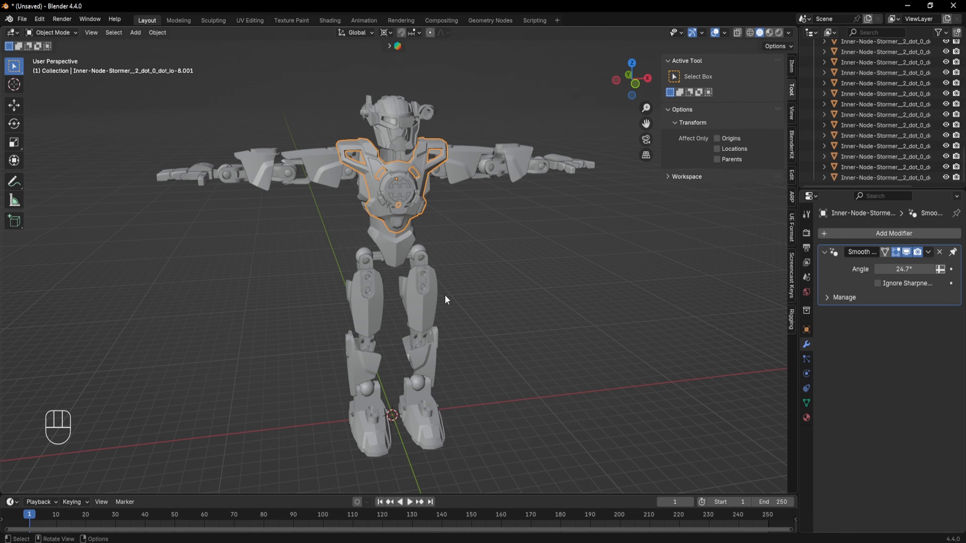
key(Tab)
scroll(442, 193, up, 6)
shift+middle_drag(443, 193, 452, 354)
mouse_move(452, 354)
middle_down()
mouse_move(464, 355)
mouse_move(453, 359)
middle_up()
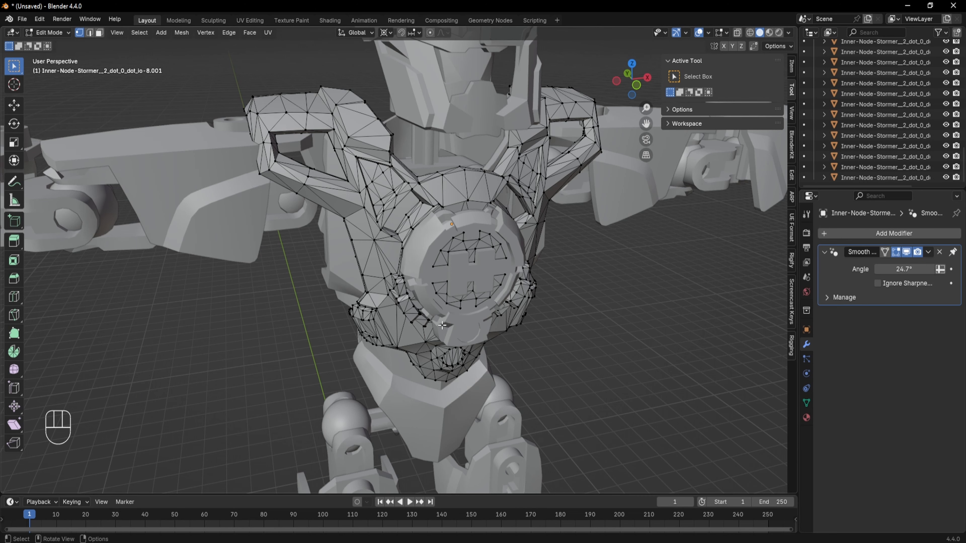
scroll(483, 335, down, 3)
shift+middle_drag(506, 259, 485, 230)
middle_drag(485, 230, 425, 258)
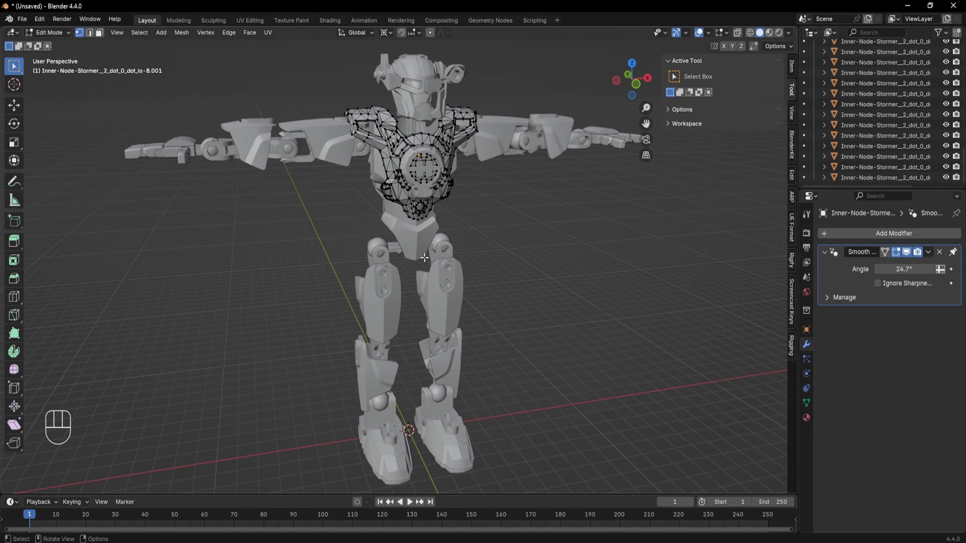
key(Tab)
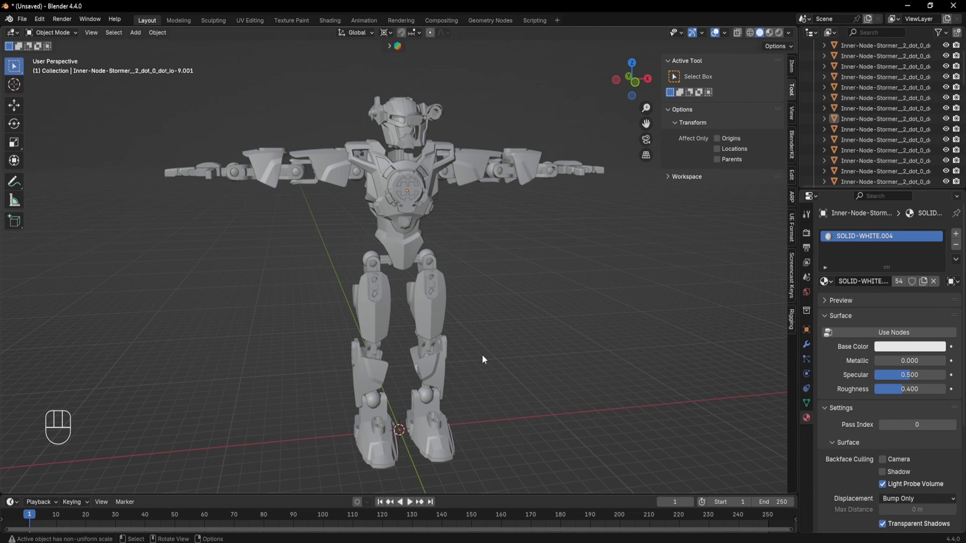
- Select the chest plate and switch the viewport shading to Material Preview
mouse_move(482, 355)
middle_down()
mouse_move(492, 337)
mouse_move(477, 350)
mouse_move(282, 350)
mouse_move(499, 350)
middle_up()
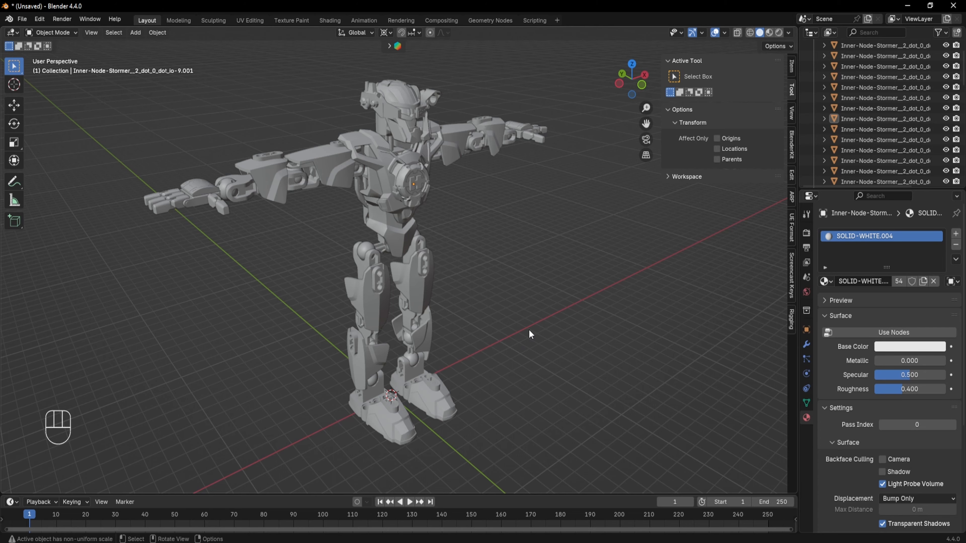
middle_drag(529, 330, 491, 325)
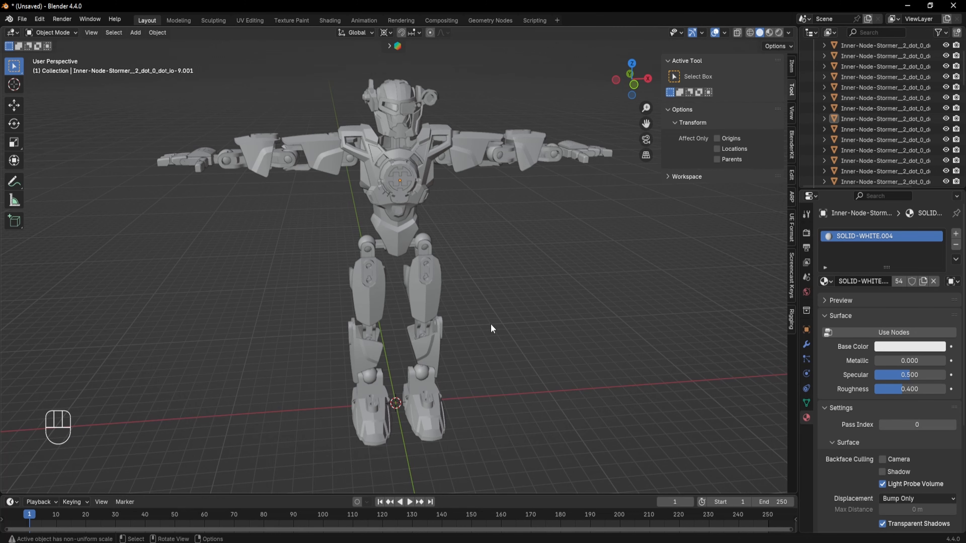
click(393, 247)
middle_drag(448, 262, 420, 262)
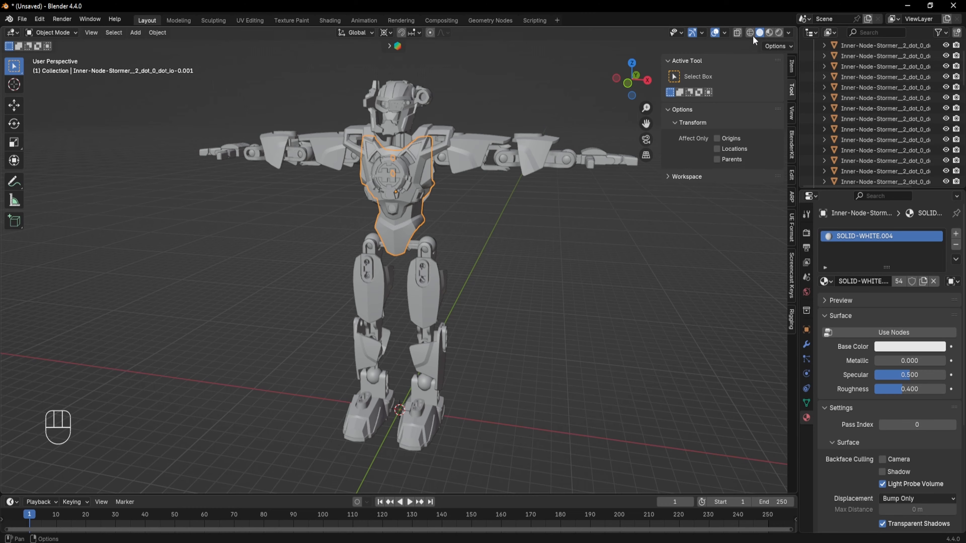
click(769, 33)
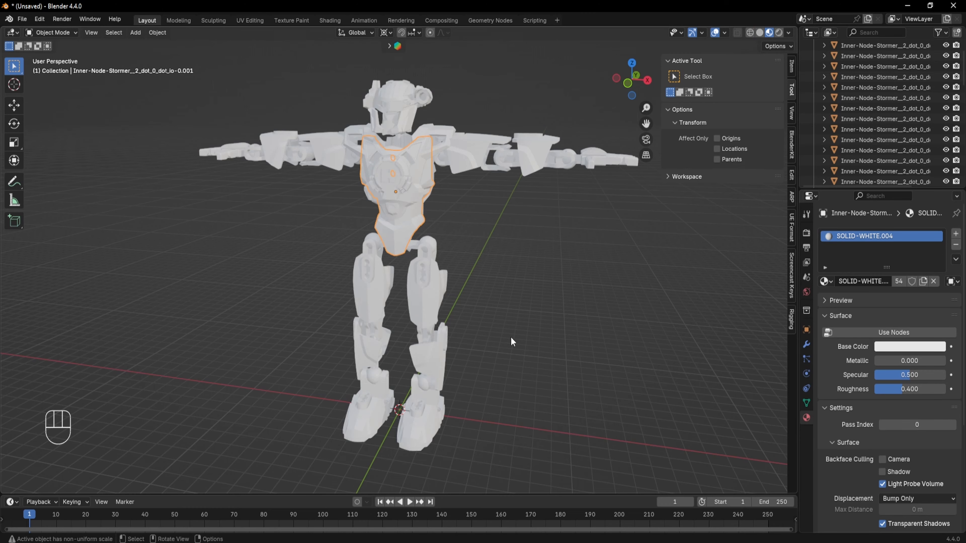
- Select the first robot part in the outliner and remove its material slot
scroll(439, 182, up, 3)
middle_drag(438, 182, 449, 403)
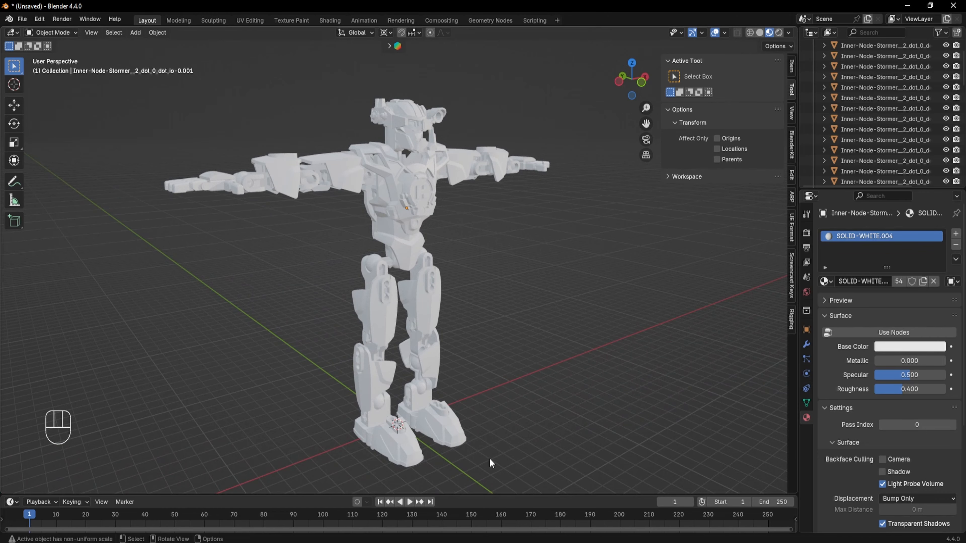
middle_drag(531, 358, 489, 354)
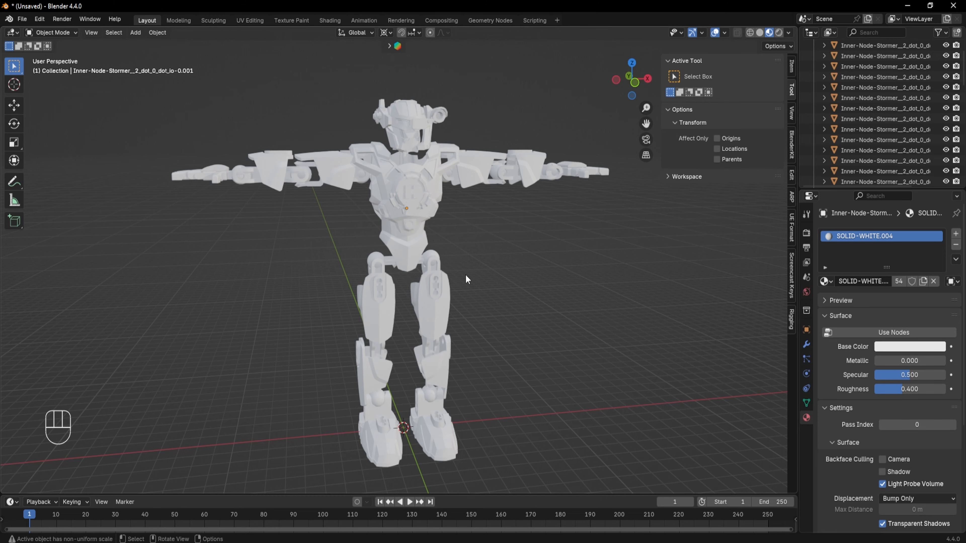
mouse_move(496, 251)
middle_down()
mouse_move(397, 245)
mouse_move(471, 239)
mouse_move(480, 249)
middle_up()
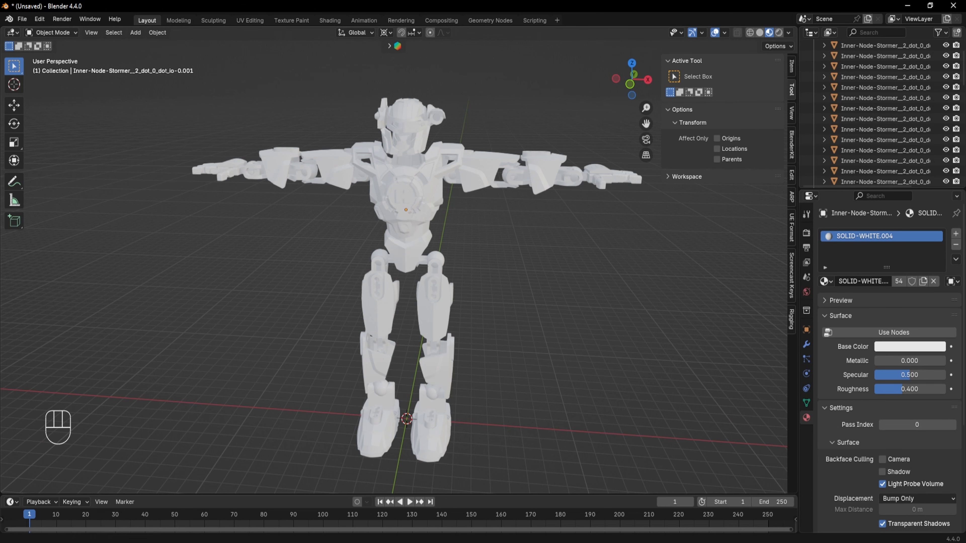
scroll(875, 121, up, 2)
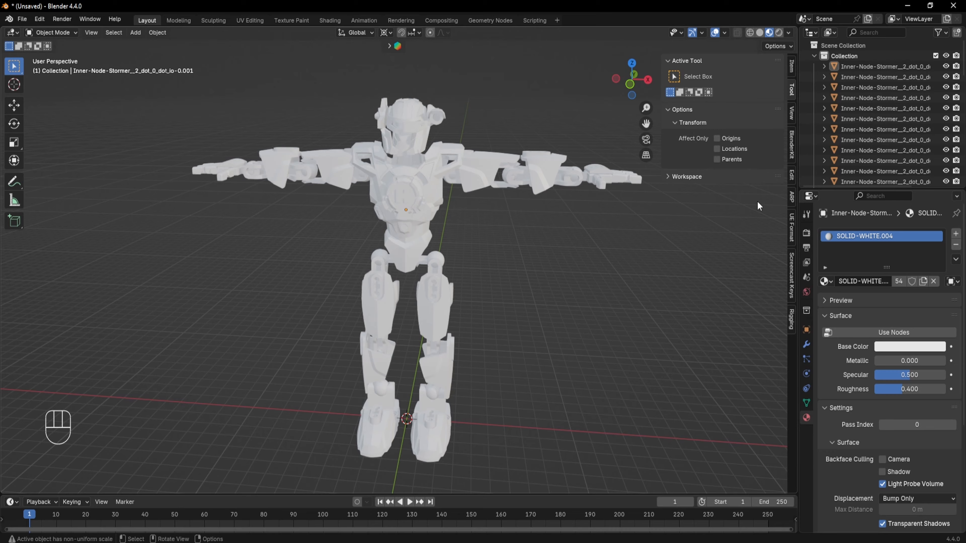
click(880, 70)
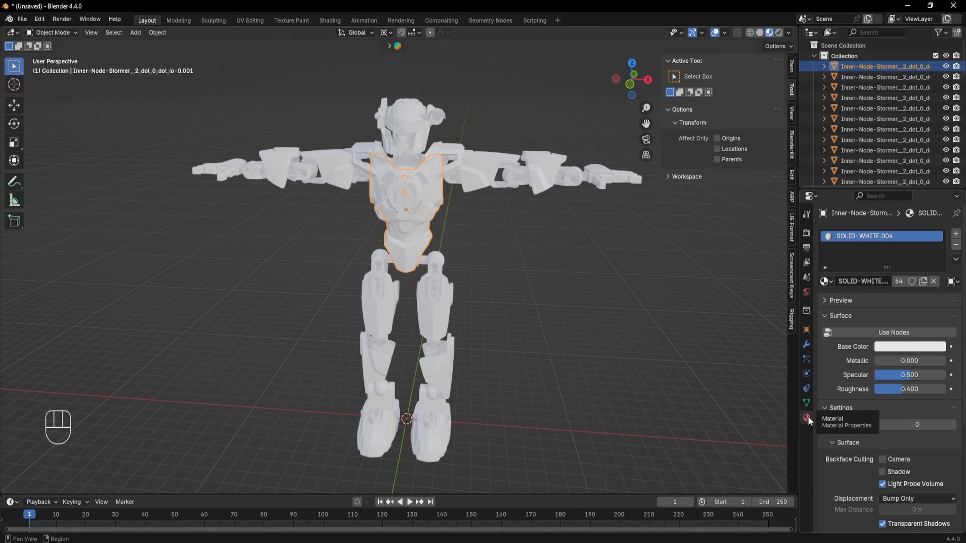
click(806, 344)
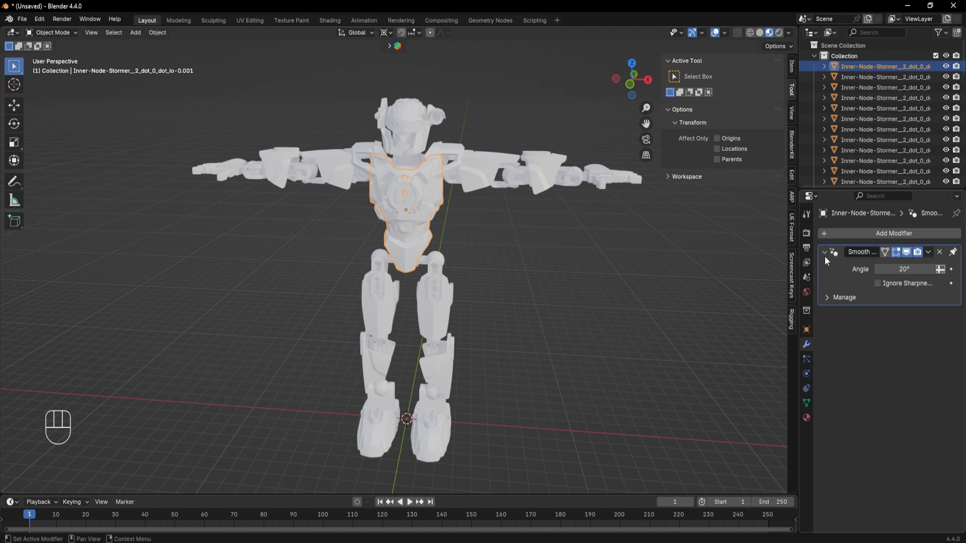
click(807, 418)
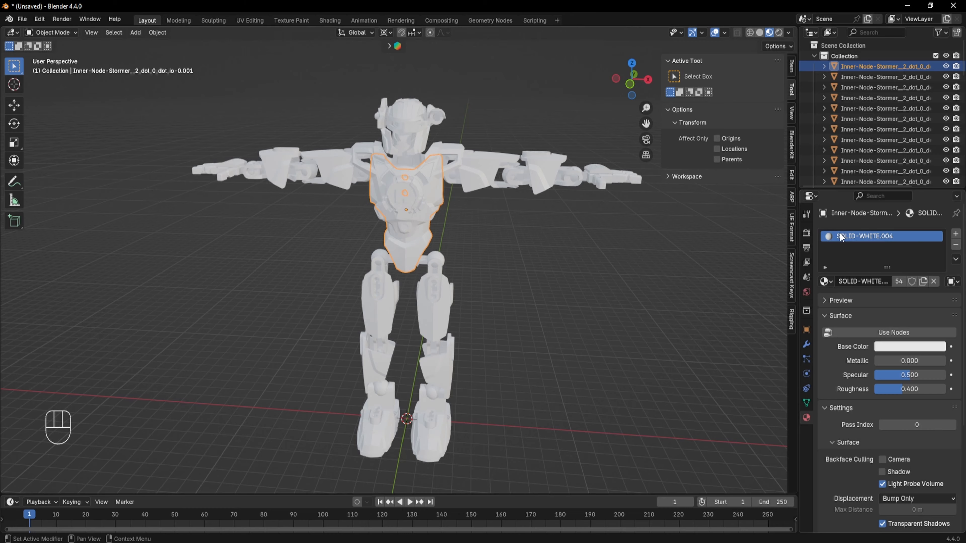
click(957, 246)
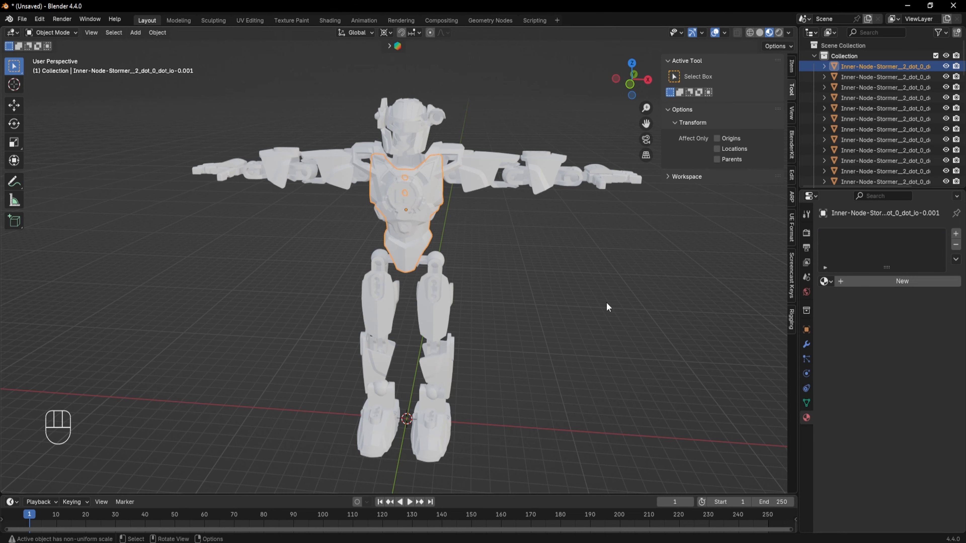
- Remove the material slots from the next several robot part objects listed in the outliner
click(510, 274)
middle_drag(511, 274, 437, 254)
click(434, 247)
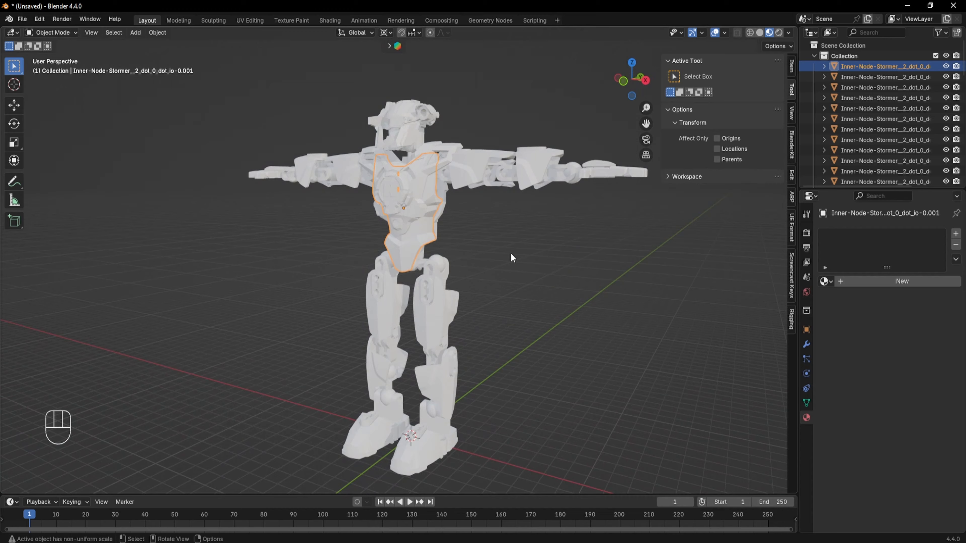
click(550, 253)
click(421, 241)
middle_drag(503, 272, 533, 270)
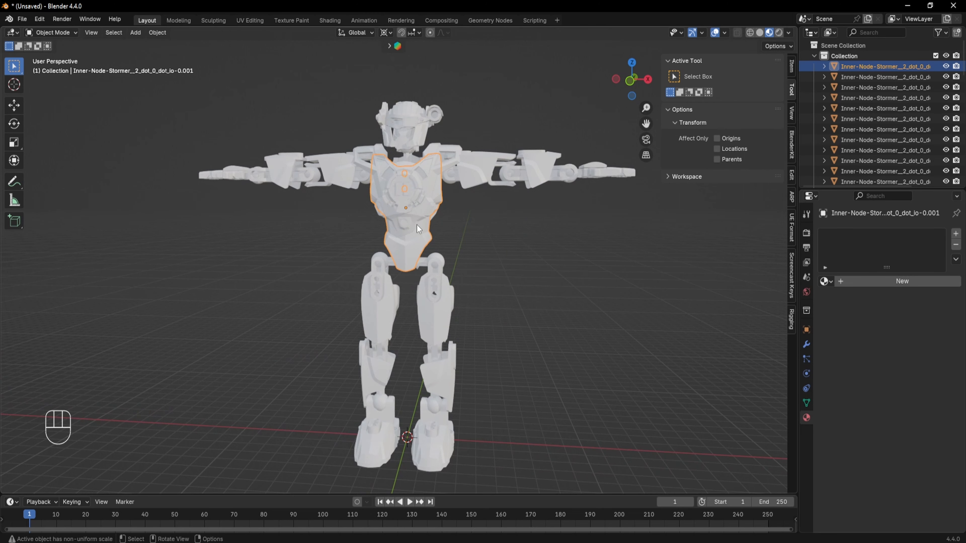
middle_drag(473, 231, 400, 254)
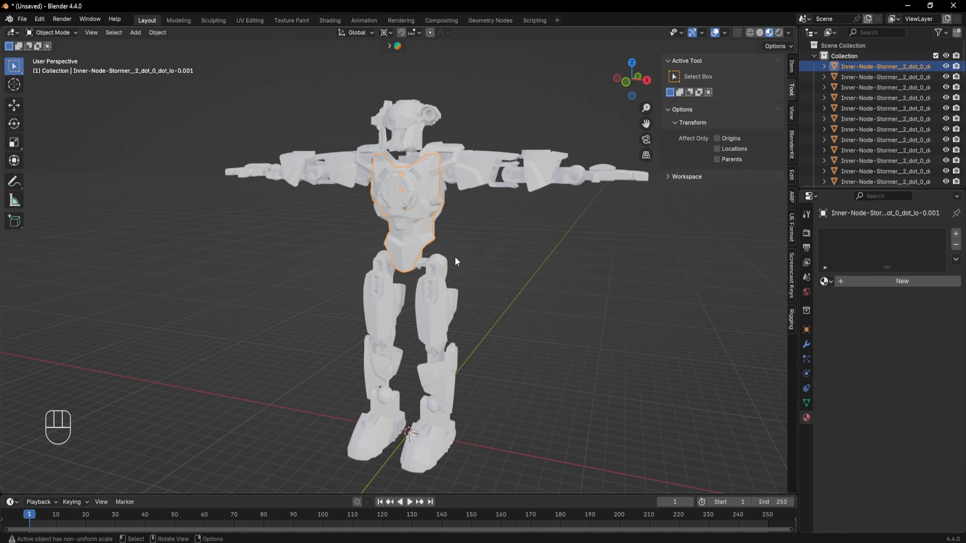
click(869, 76)
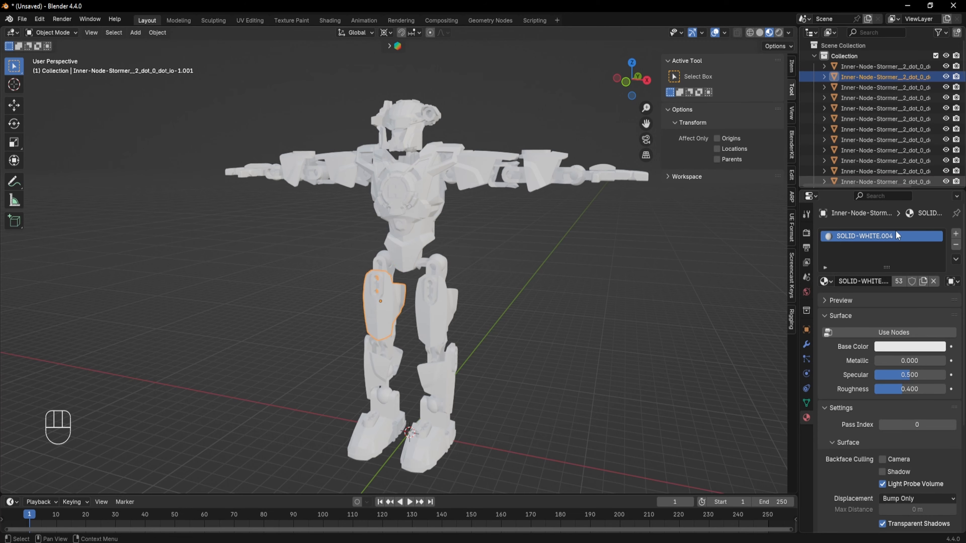
click(956, 245)
click(876, 87)
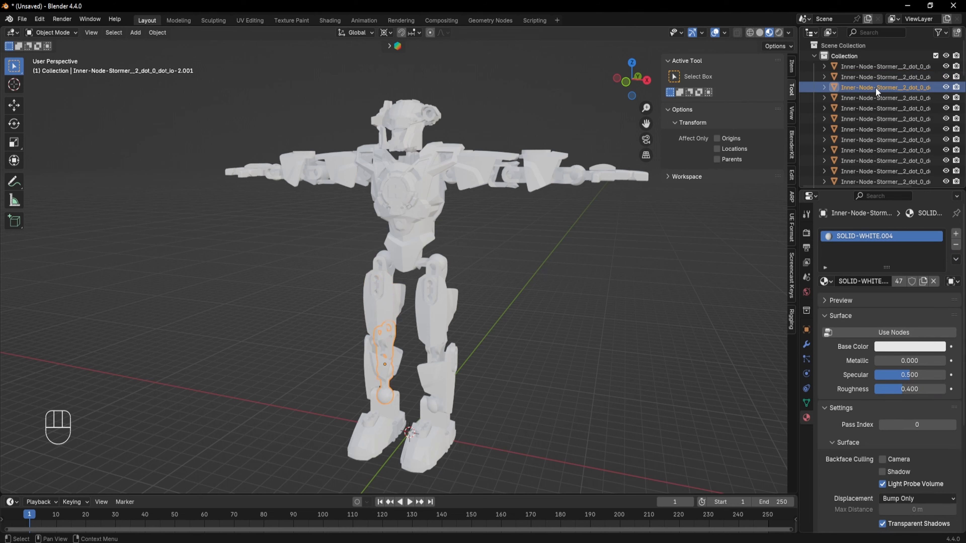
click(955, 245)
click(882, 98)
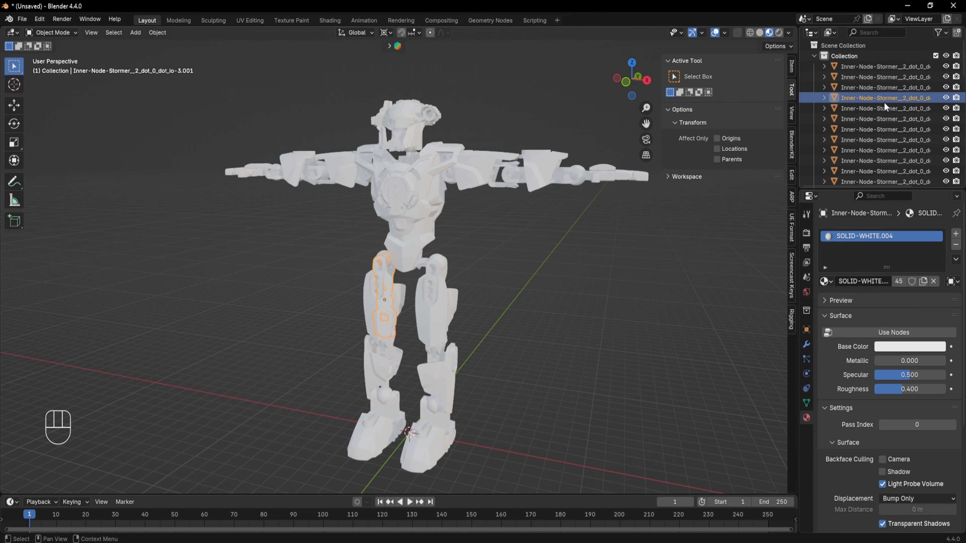
click(955, 245)
click(896, 160)
click(956, 245)
- Continue removing material slots from the remaining robot part objects further down the outliner
scroll(894, 152, down, 2)
click(892, 130)
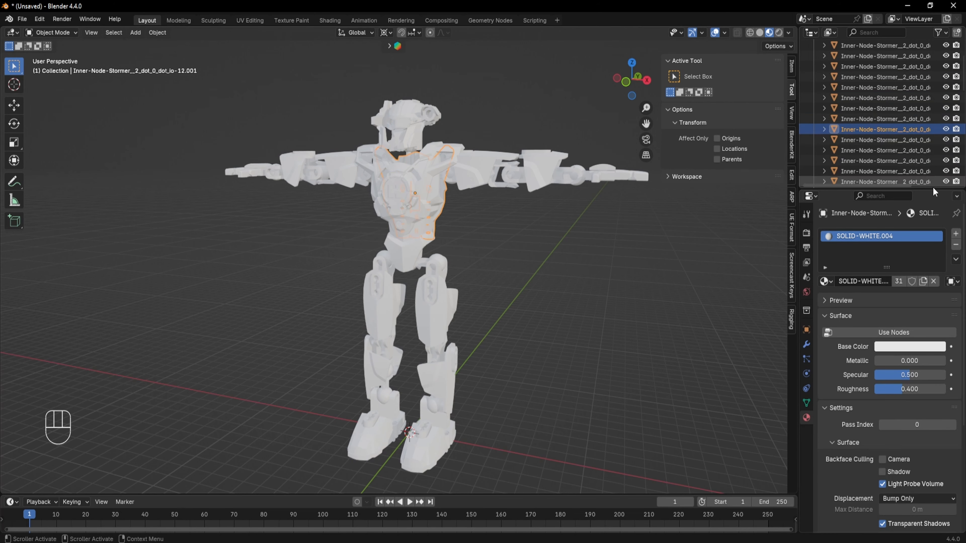
scroll(888, 152, down, 2)
click(887, 140)
click(956, 244)
click(877, 150)
click(956, 245)
click(882, 140)
click(956, 245)
scroll(885, 140, down, 3)
click(885, 130)
click(955, 245)
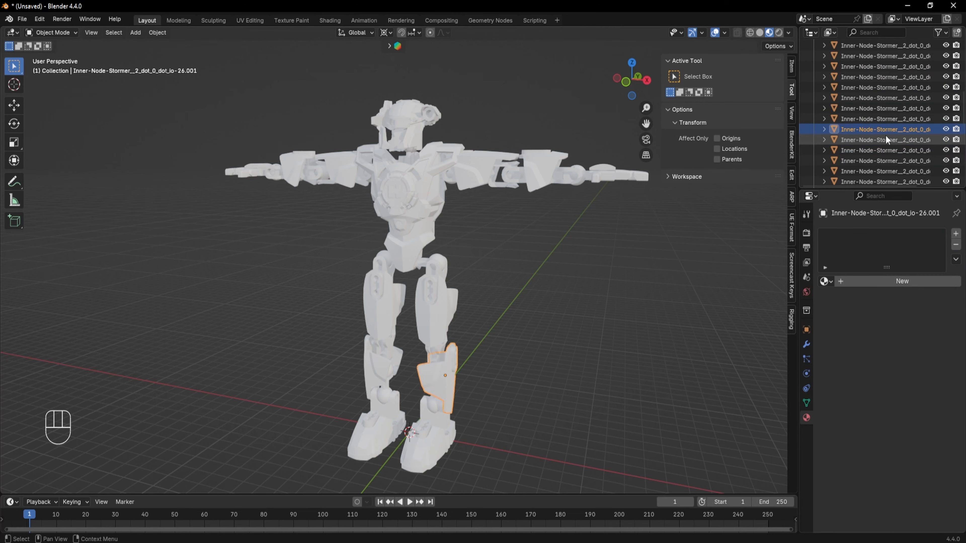
click(885, 149)
click(955, 244)
scroll(886, 150, down, 3)
click(883, 151)
scroll(882, 158, down, 5)
click(826, 281)
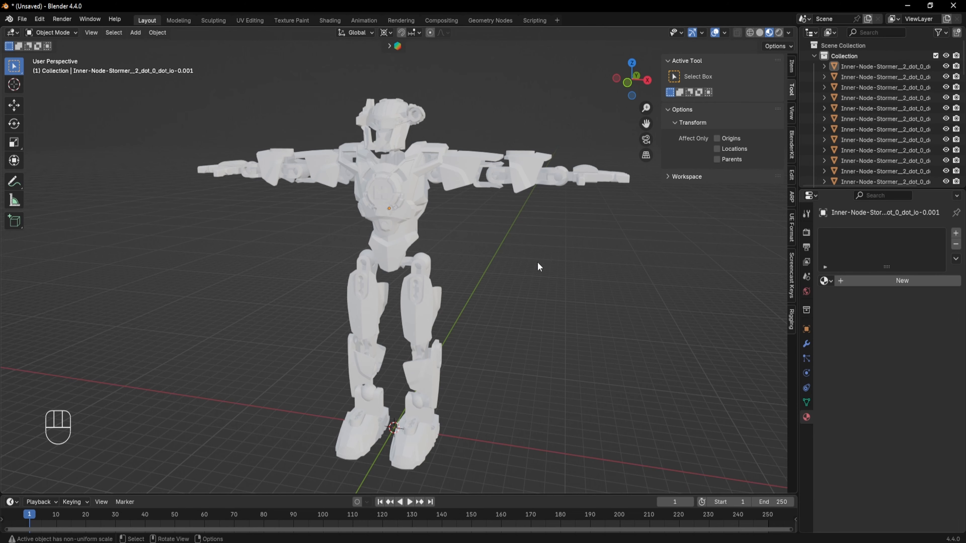
click(423, 215)
middle_drag(413, 245, 412, 270)
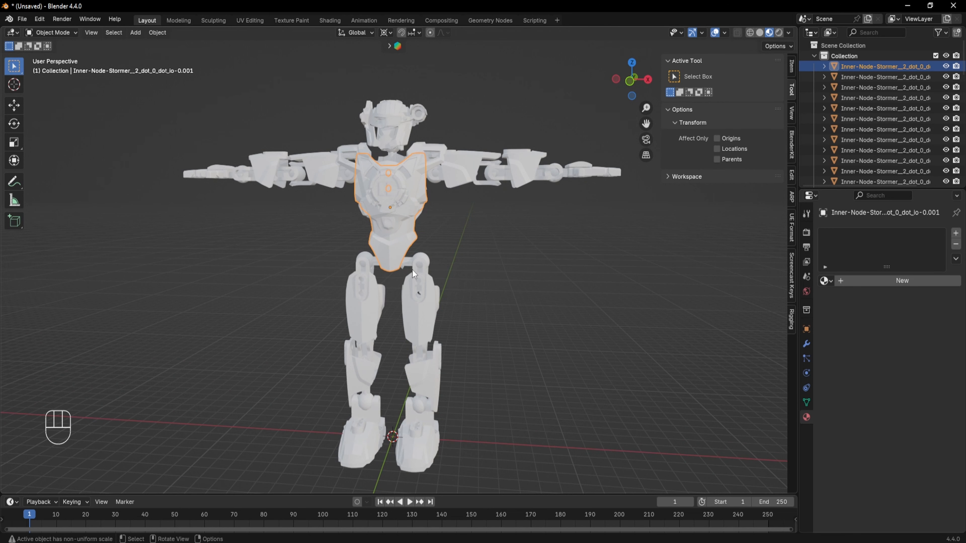
click(501, 279)
middle_drag(501, 279, 557, 282)
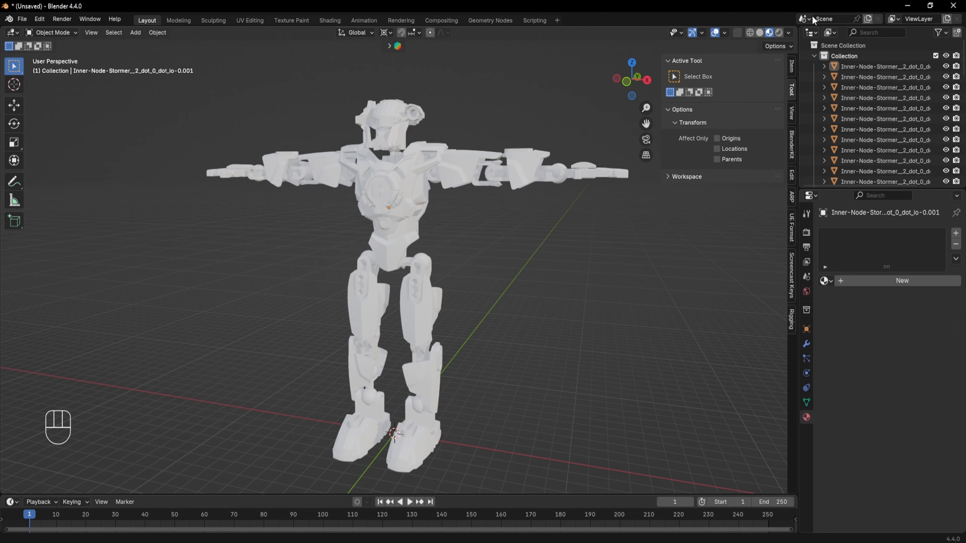
- Switch the outliner to Blender File display mode and expand the Materials list
click(833, 32)
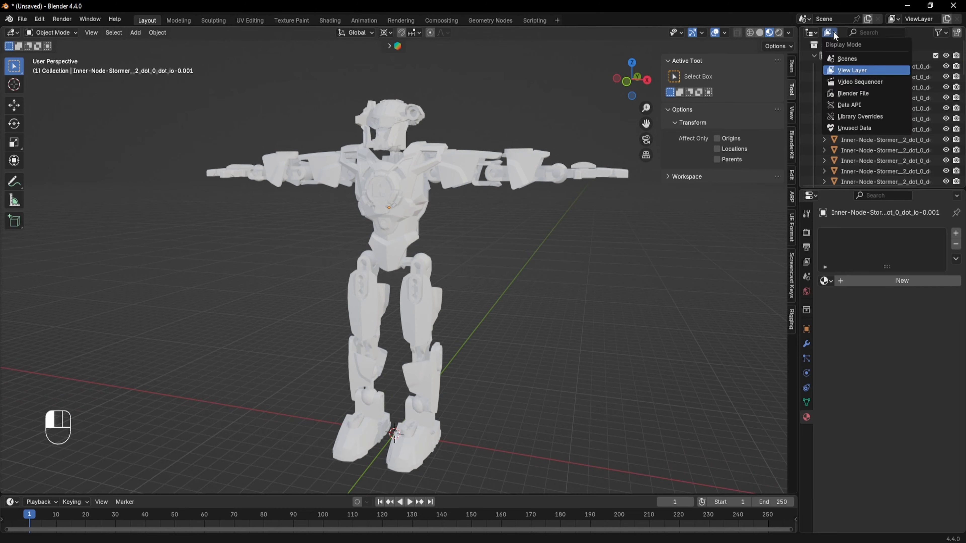
click(847, 92)
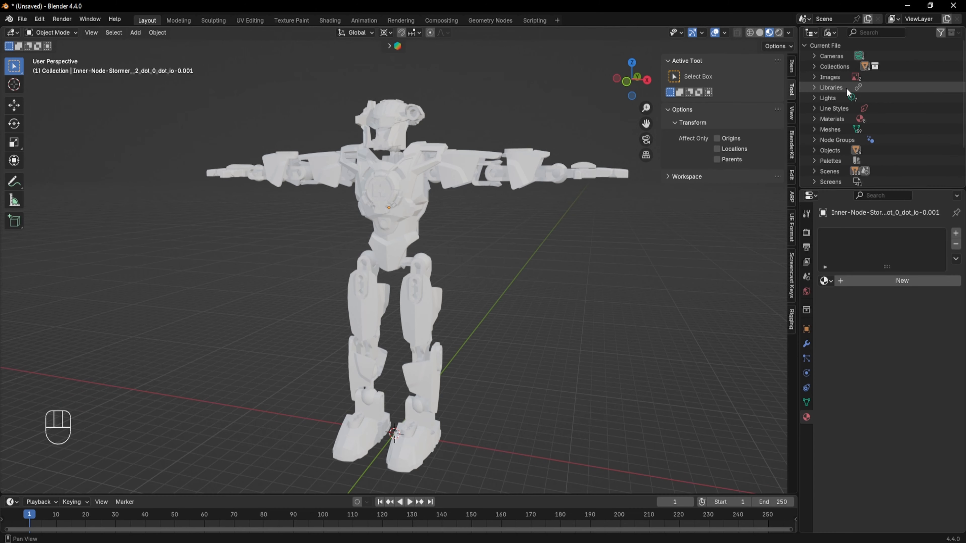
click(816, 118)
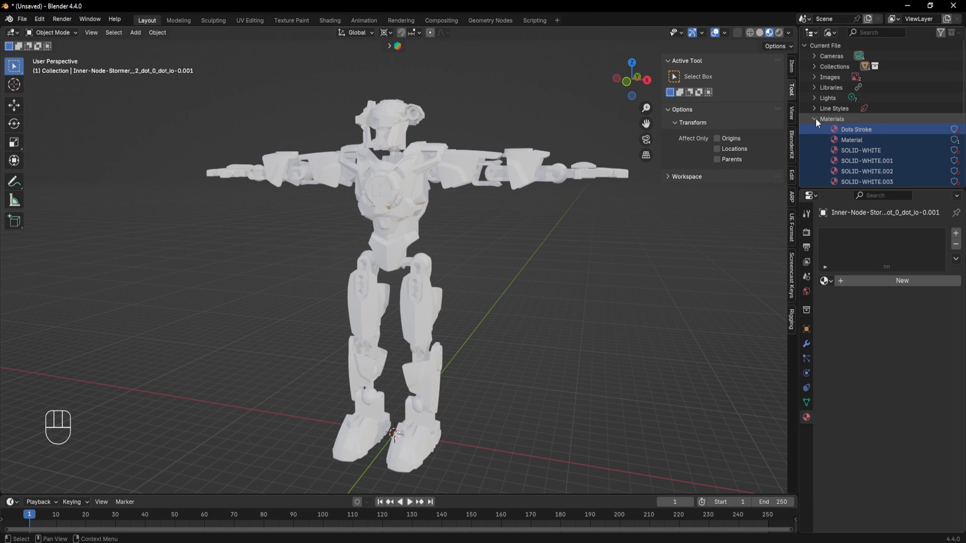
- Select all materials from Dots Stroke to SOLID-WHITE.005 and delete them
scroll(863, 85, down, 3)
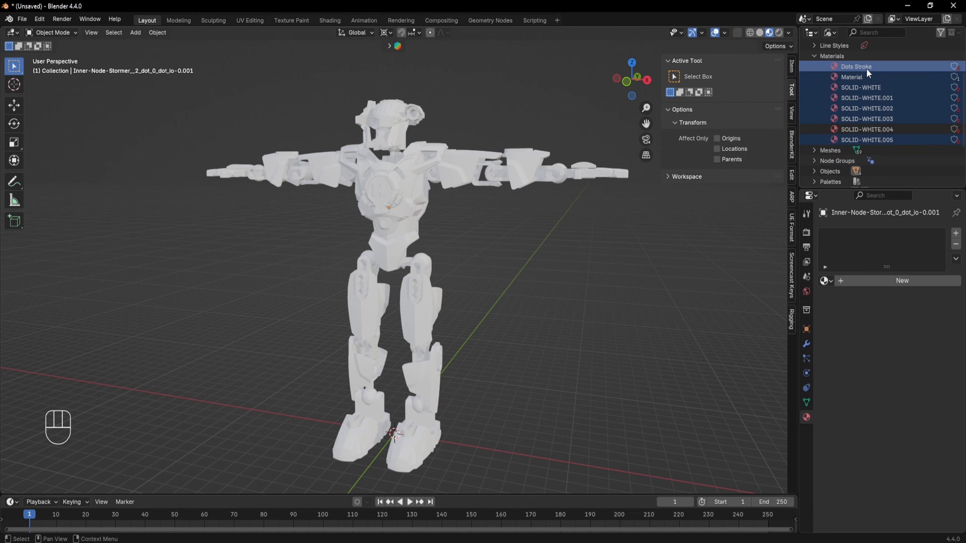
shift+click(866, 136)
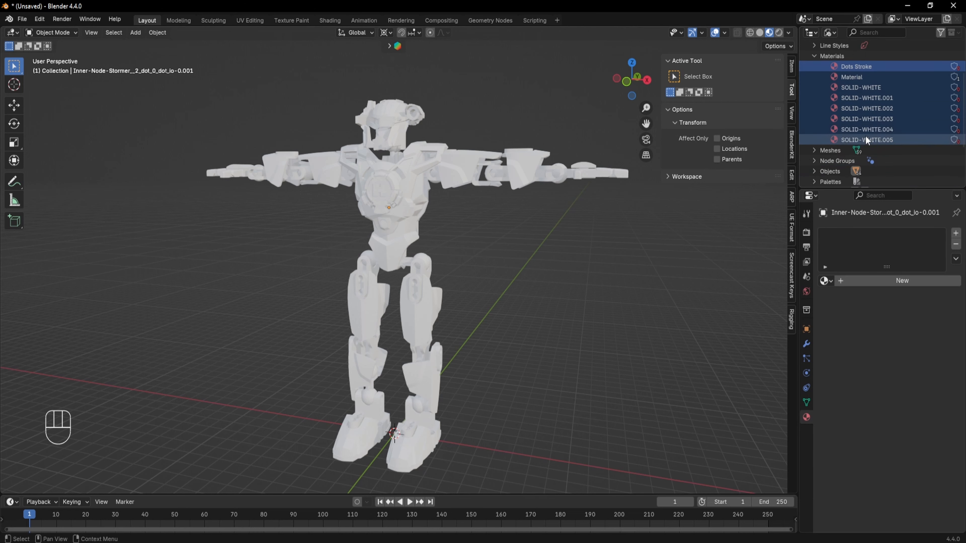
key(Delete)
key(BackSpace)
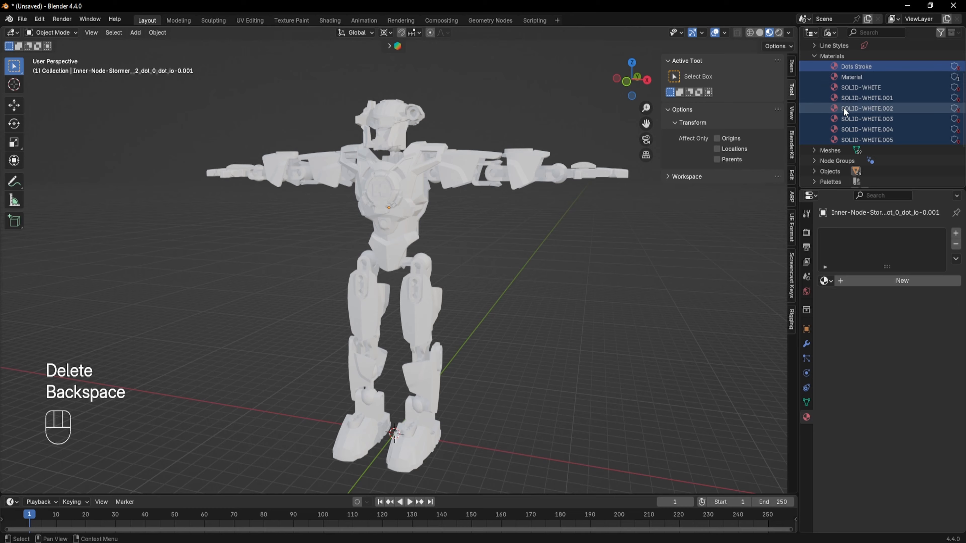
right_click(852, 90)
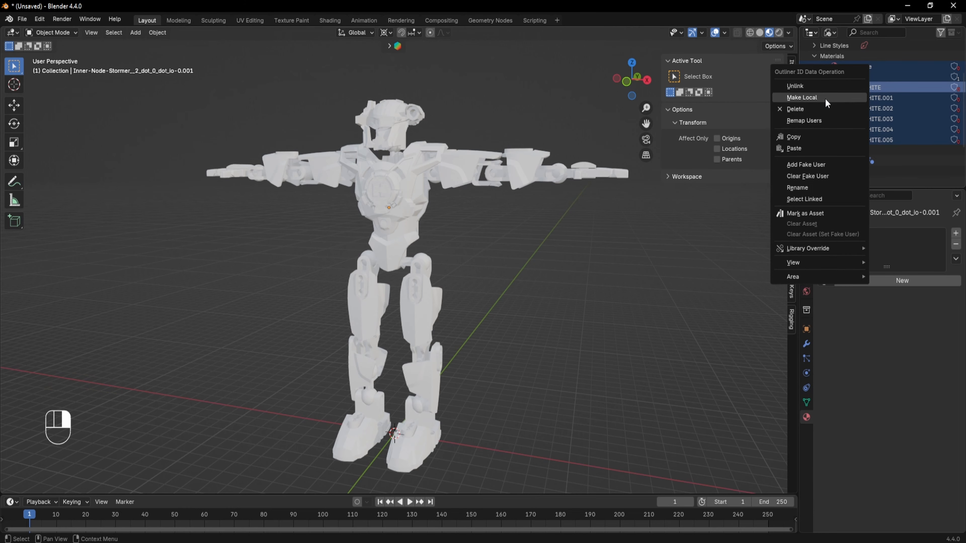
click(850, 109)
- Switch the outliner back to View Layer display mode
scroll(858, 137, up, 3)
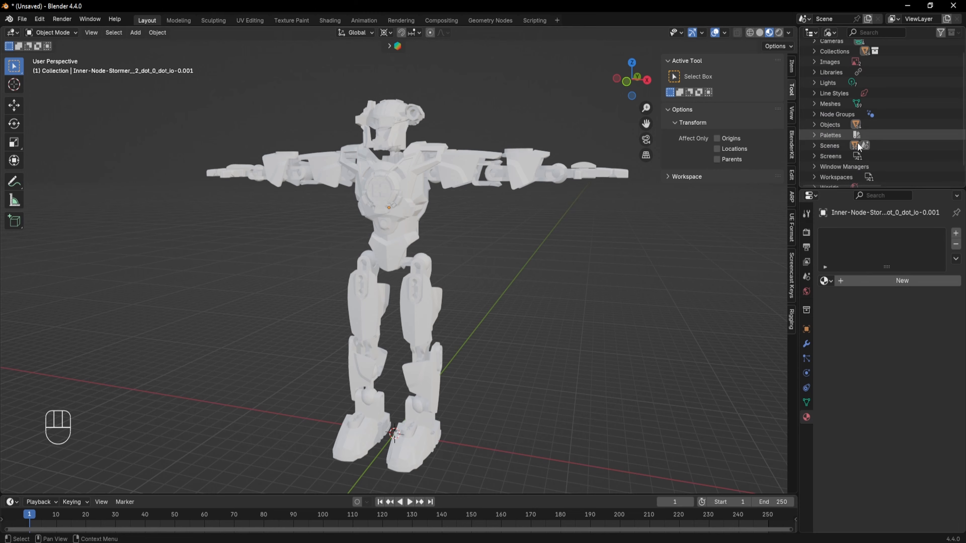
click(830, 32)
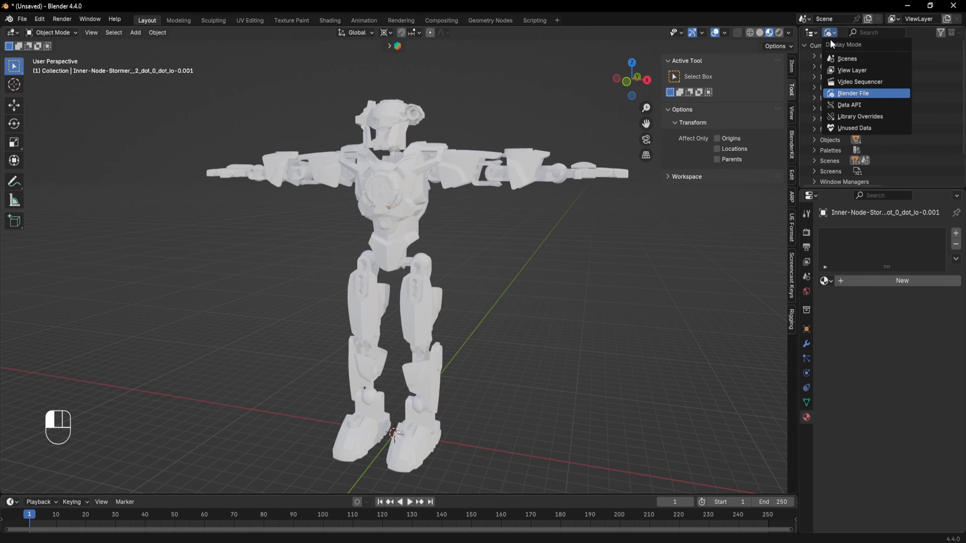
click(843, 70)
- Select the upper arm plate and open its material browser list
click(455, 172)
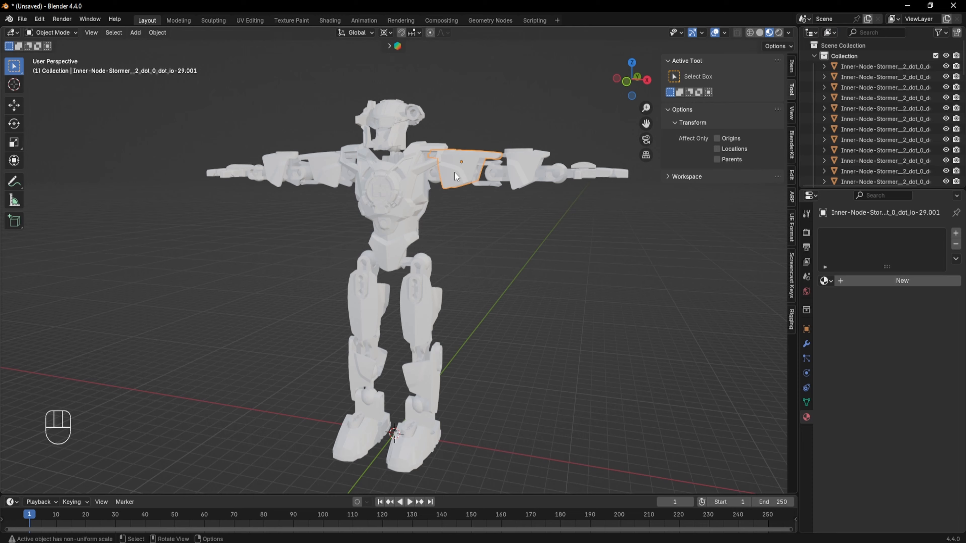
click(825, 280)
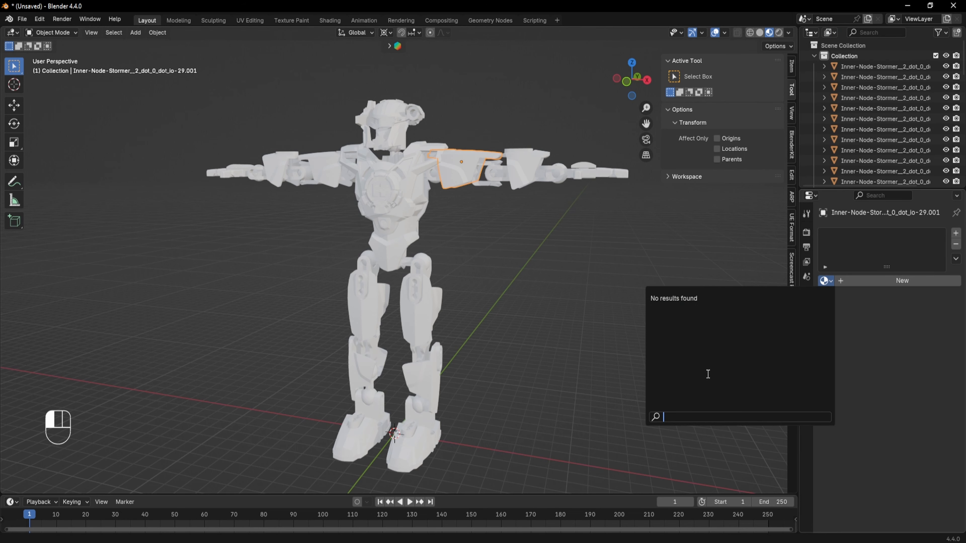
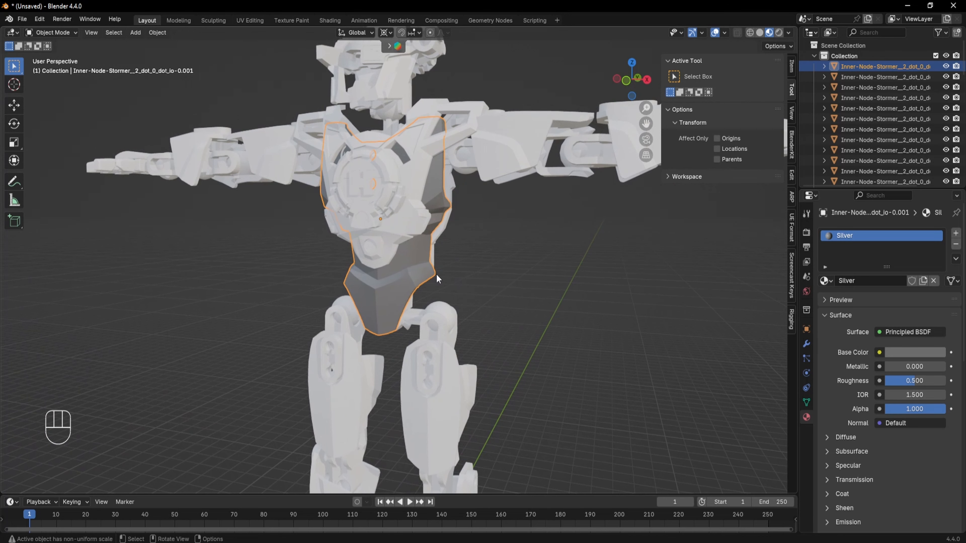
- Rename the torso plate's material as Flat Silver
click(861, 279)
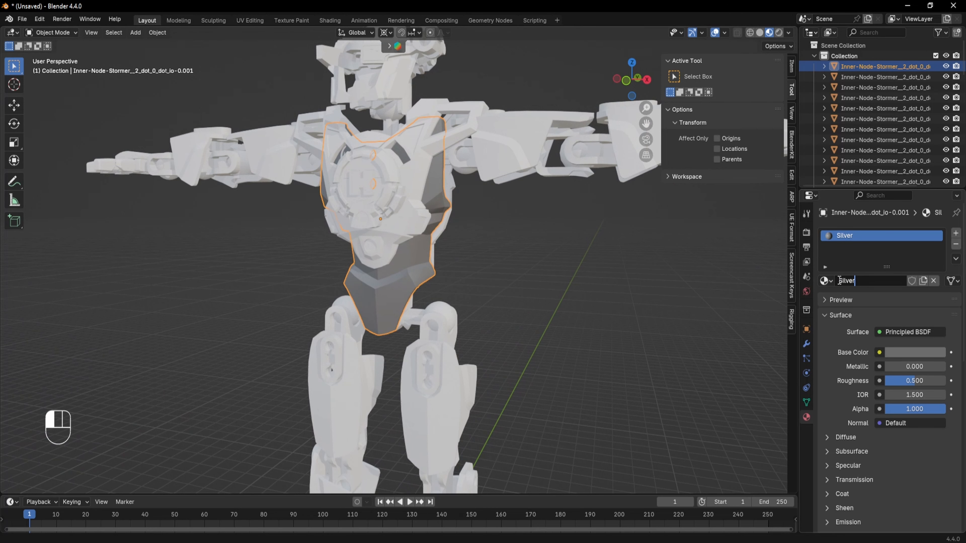
text(E)
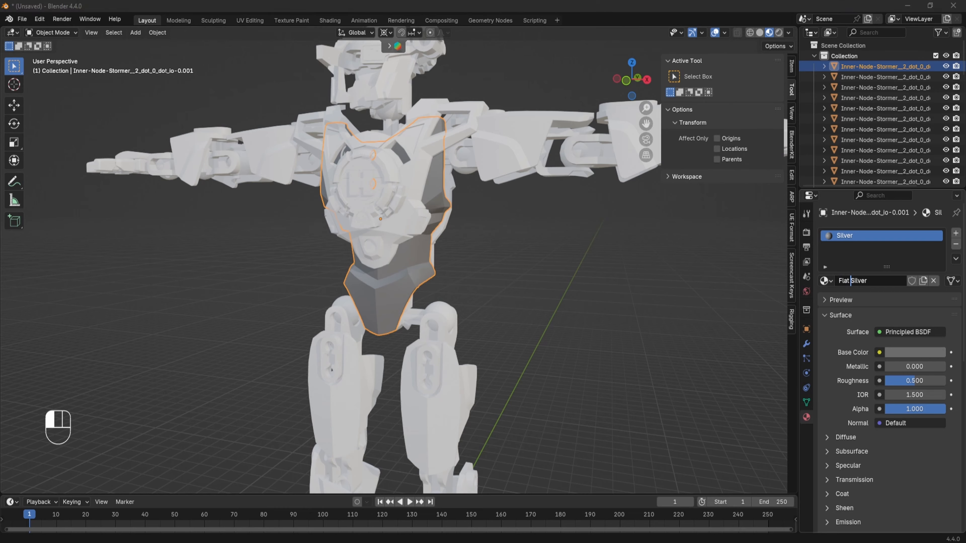
key(Return)
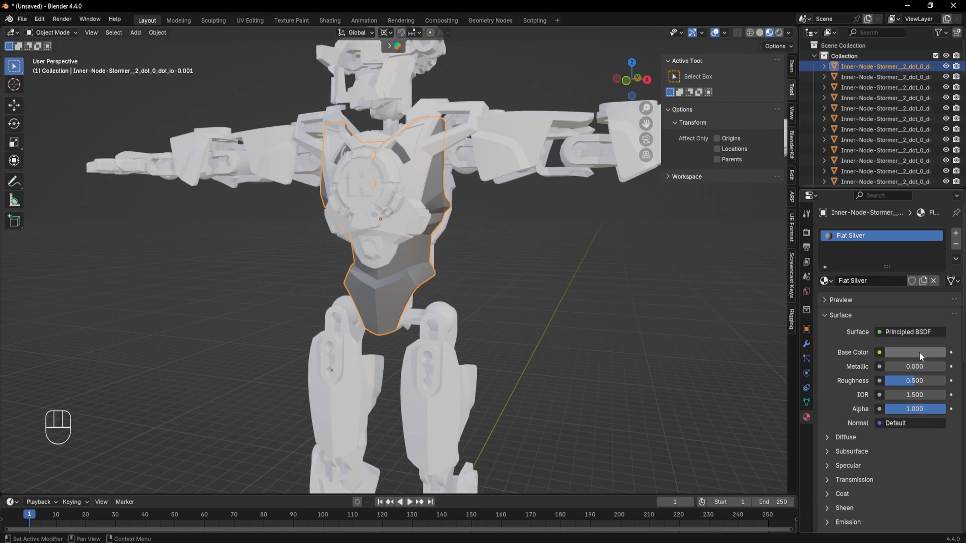
- Set the Flat Silver material's base color to a lighter grey by entering a new hex value
click(921, 356)
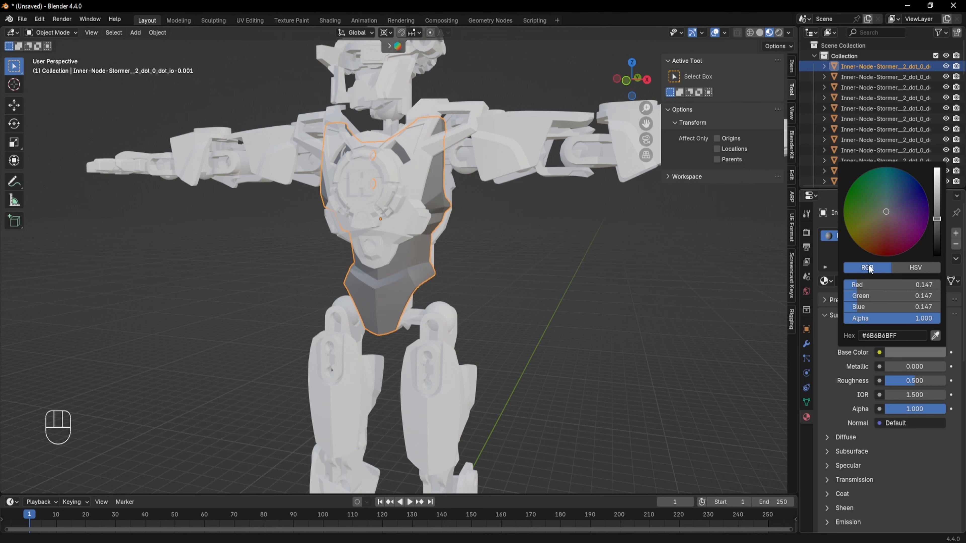
click(906, 336)
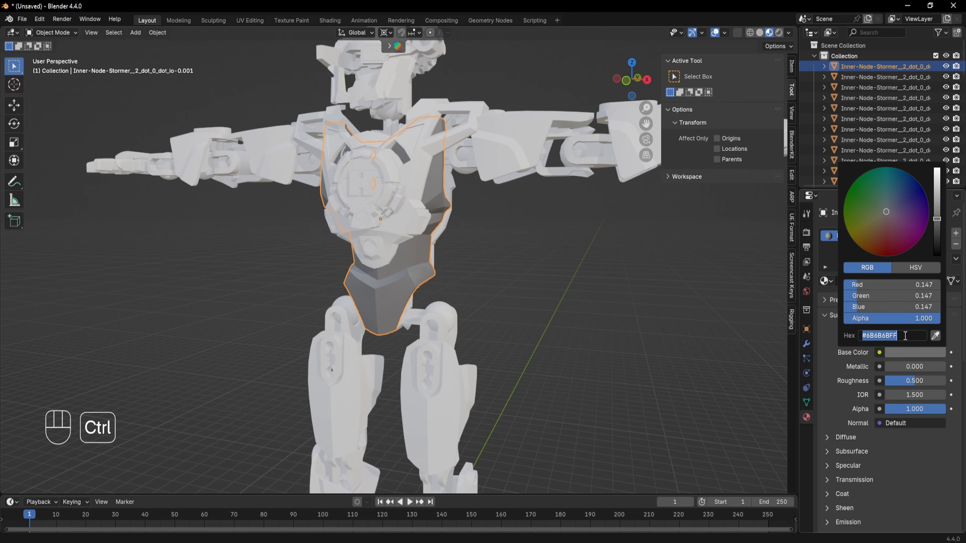
key(Return)
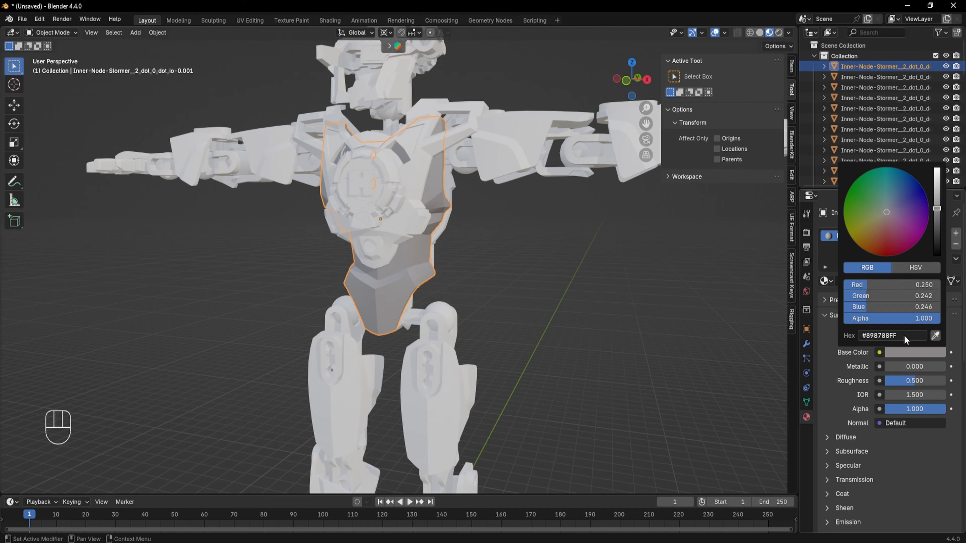
- Raise the Flat Silver material's Metallic value to 1.000 while checking the torso plate
middle_drag(605, 287, 521, 265)
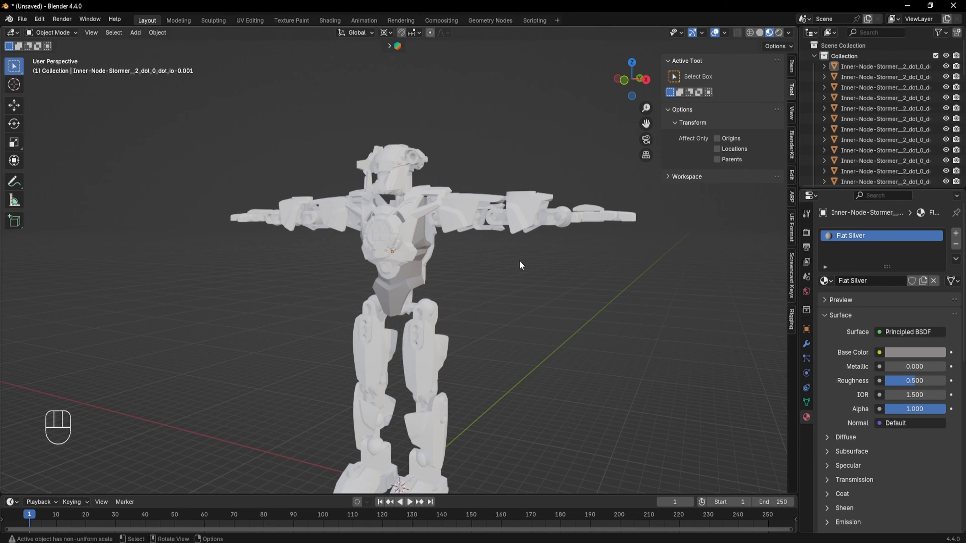
shift+middle_drag(479, 261, 479, 198)
middle_drag(483, 231, 501, 237)
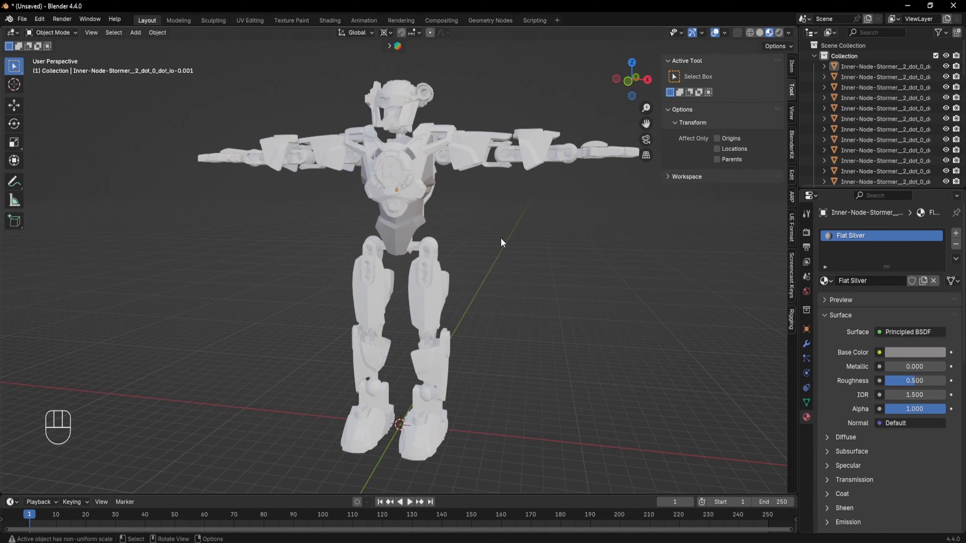
scroll(501, 238, up, 3)
shift+middle_drag(423, 197, 424, 286)
middle_drag(424, 286, 442, 290)
click(403, 252)
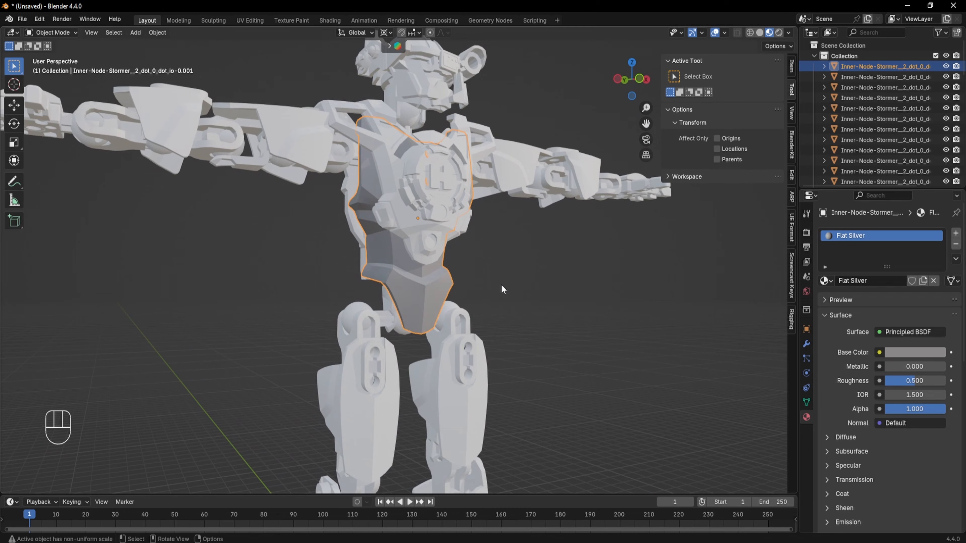
drag(885, 367, 911, 367)
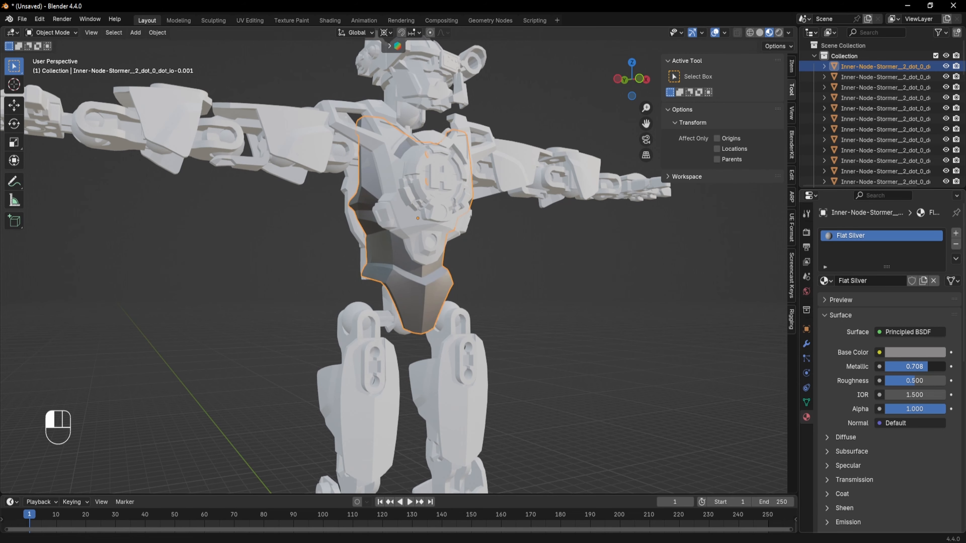
mouse_move(574, 327)
middle_down()
mouse_move(627, 344)
mouse_move(563, 331)
middle_up()
scroll(547, 331, up, 3)
shift+middle_drag(491, 332, 539, 281)
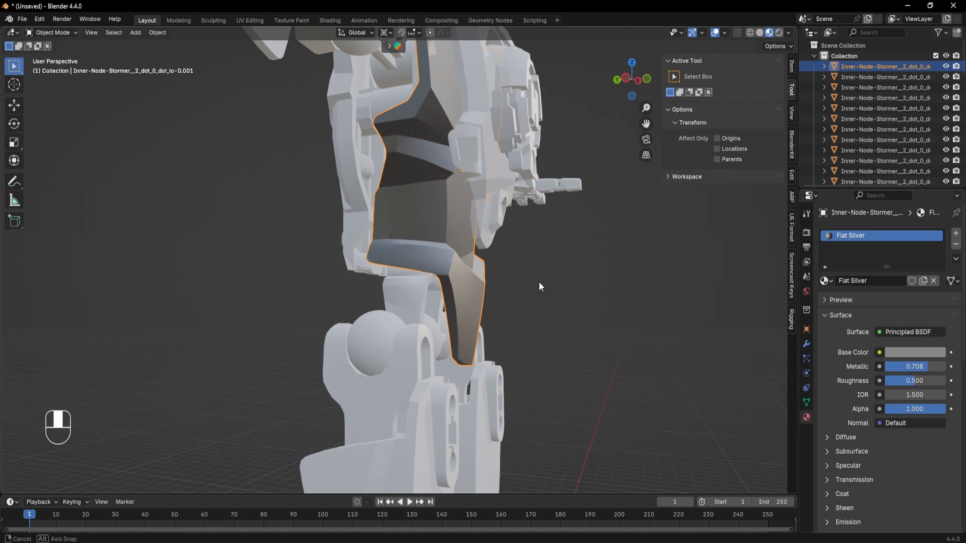
drag(928, 366, 943, 366)
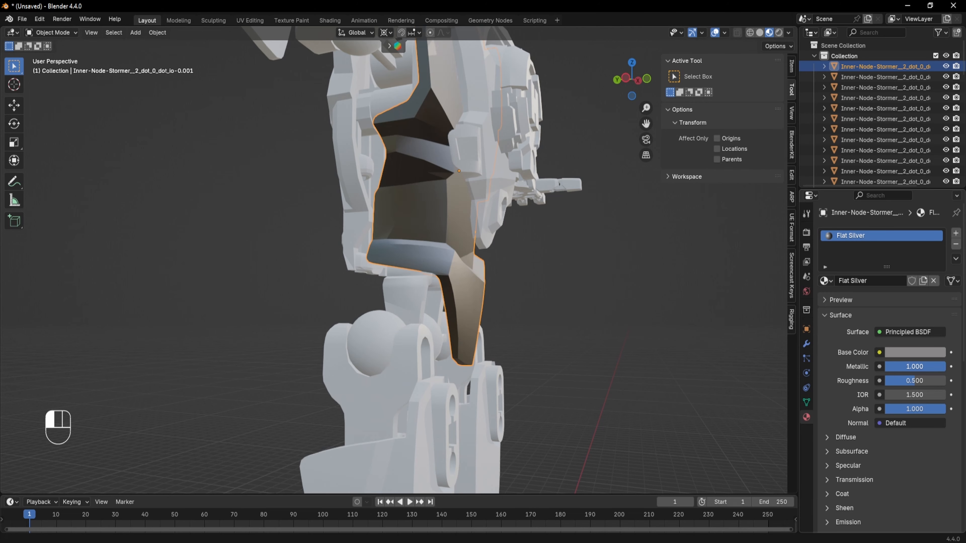
- Lower the Flat Silver material's Roughness to 0.323
middle_drag(547, 314, 525, 326)
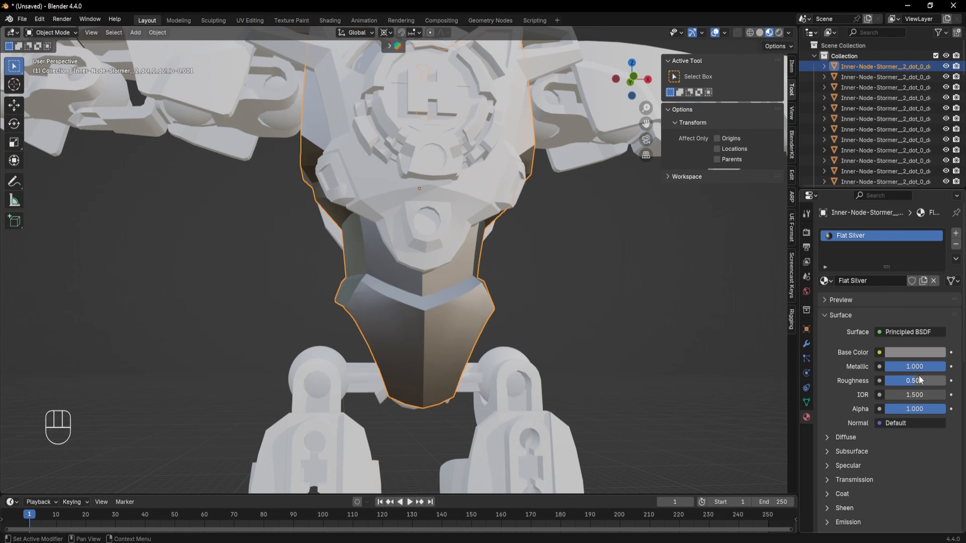
drag(914, 381, 907, 382)
middle_drag(458, 315, 425, 280)
scroll(581, 311, down, 3)
click(600, 285)
scroll(495, 320, down, 3)
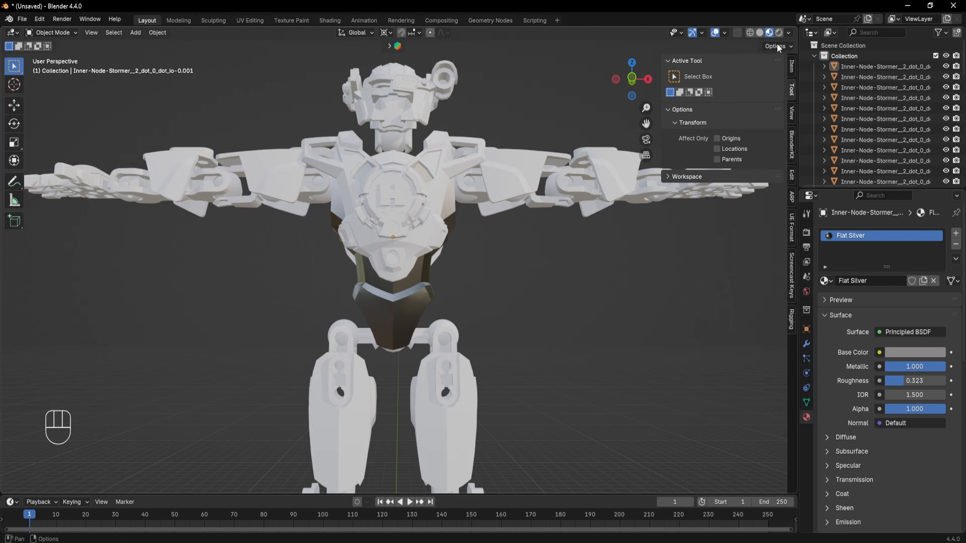
- Set the torso plate's Smooth by Angle modifier angle to 21°
middle_drag(653, 293, 395, 177)
middle_drag(559, 240, 641, 301)
scroll(362, 326, up, 5)
middle_drag(362, 326, 494, 238)
middle_drag(540, 267, 532, 270)
click(532, 271)
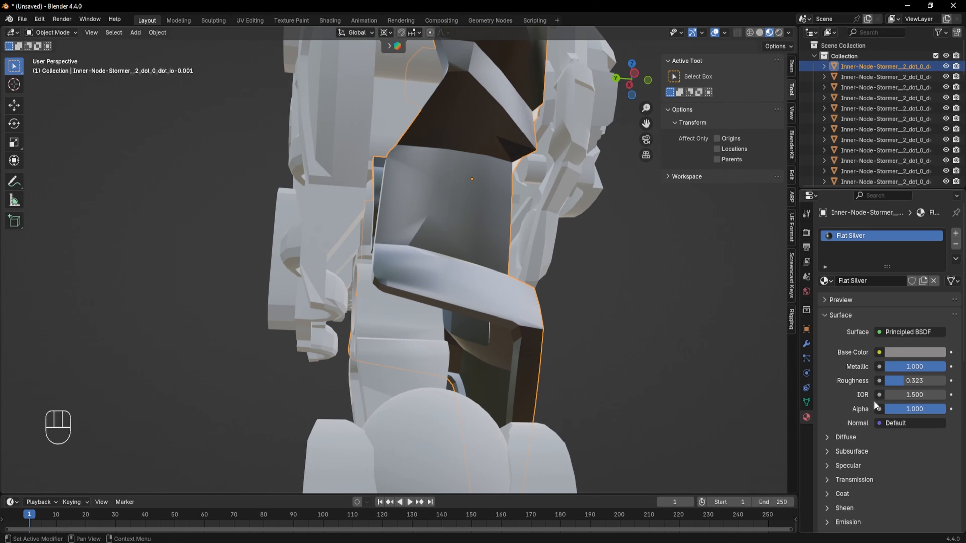
click(806, 345)
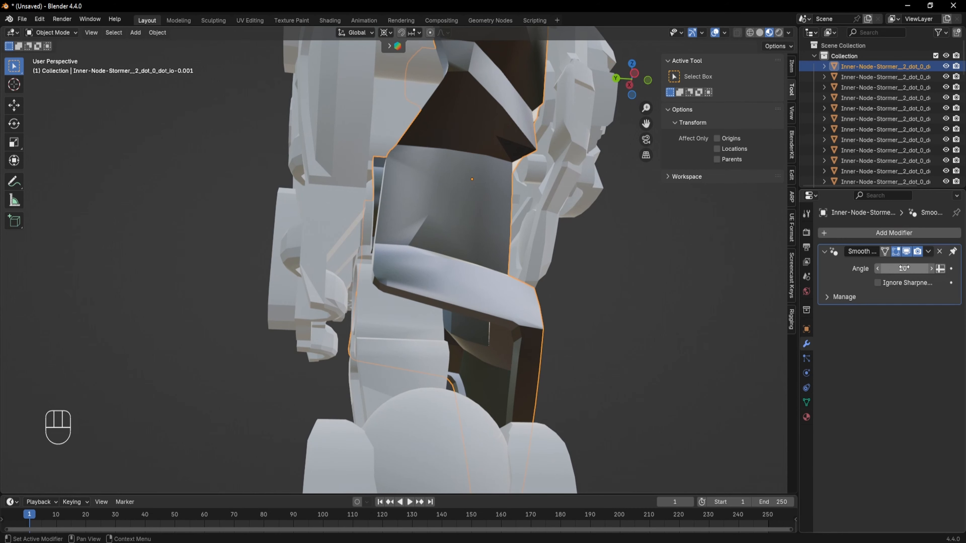
drag(905, 268, 901, 269)
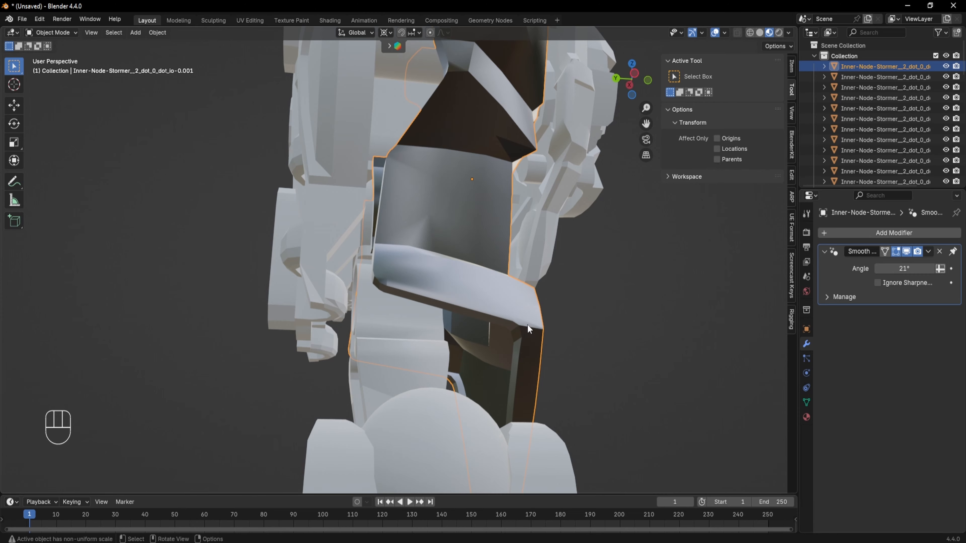
- Set the Flat Silver material's Metallic value to 0.832
middle_drag(528, 323, 745, 352)
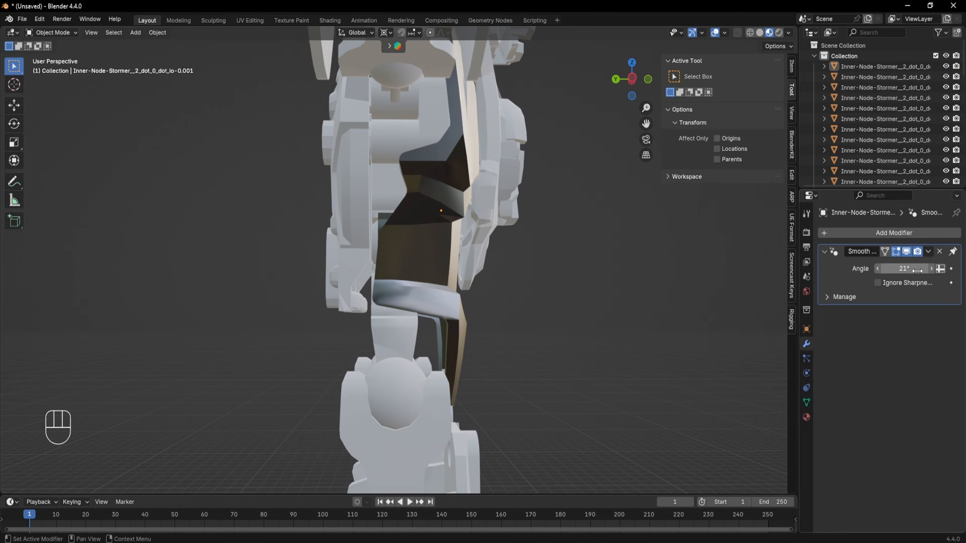
middle_drag(617, 302, 576, 296)
click(409, 361)
middle_drag(408, 360, 560, 257)
scroll(456, 299, down, 4)
click(542, 295)
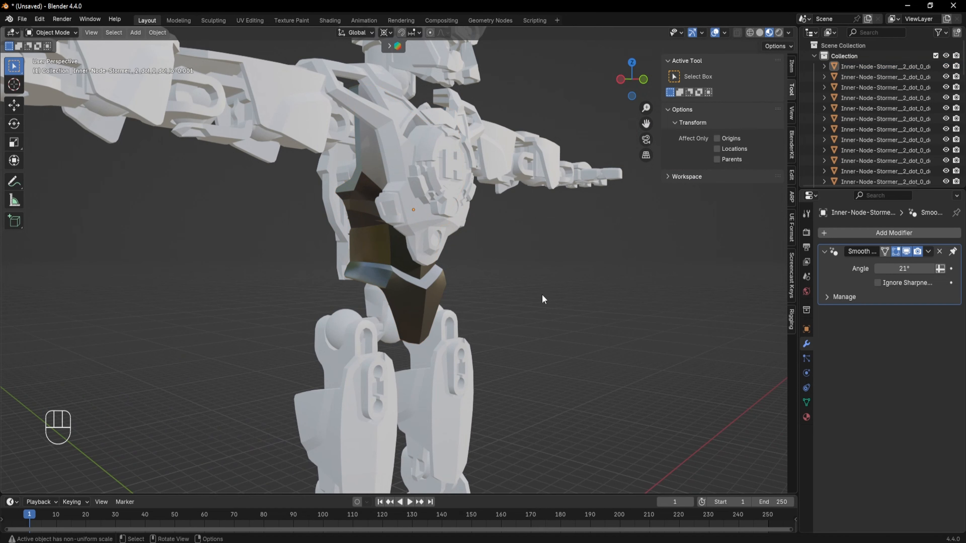
click(807, 417)
middle_drag(636, 358, 452, 323)
click(414, 242)
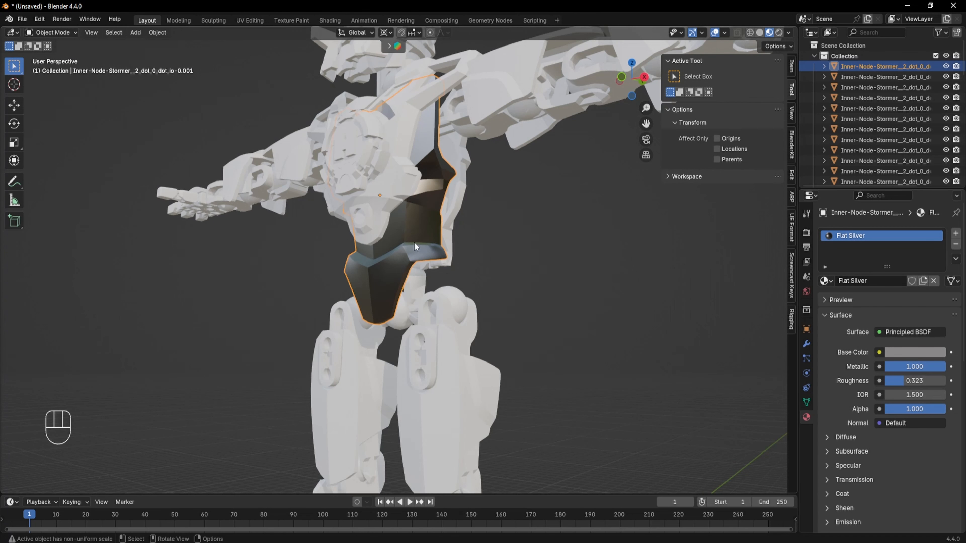
middle_drag(414, 242, 465, 279)
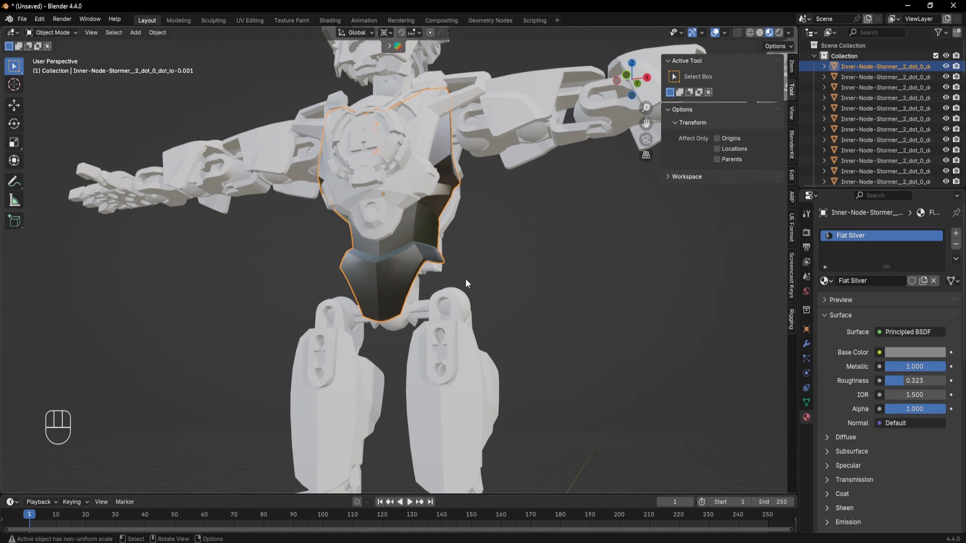
scroll(500, 250, up, 5)
mouse_move(942, 367)
mouse_down()
mouse_move(908, 367)
mouse_move(934, 367)
mouse_up()
- Select the upper arm plate and make it a single-user object with its own data
middle_drag(663, 297, 485, 263)
scroll(489, 308, down, 5)
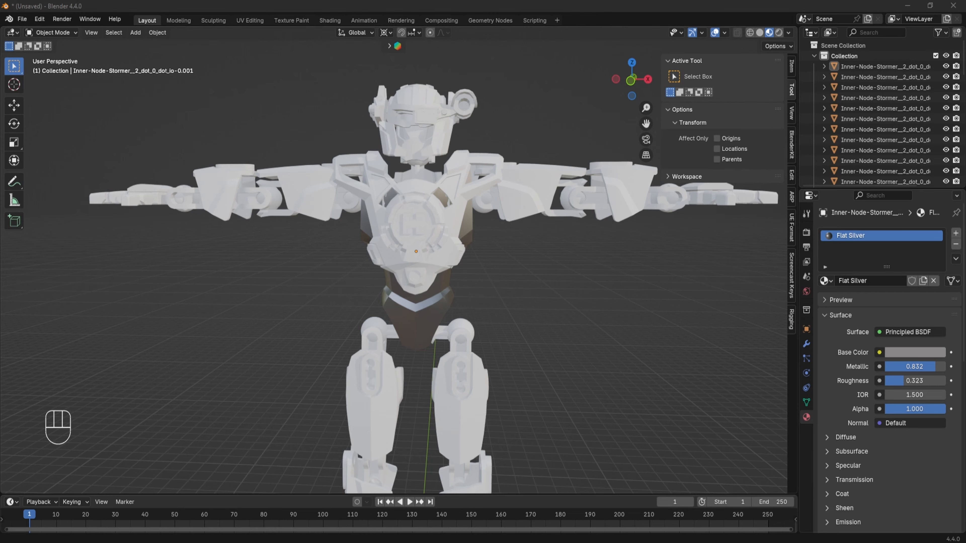
middle_drag(266, 148, 489, 378)
click(523, 243)
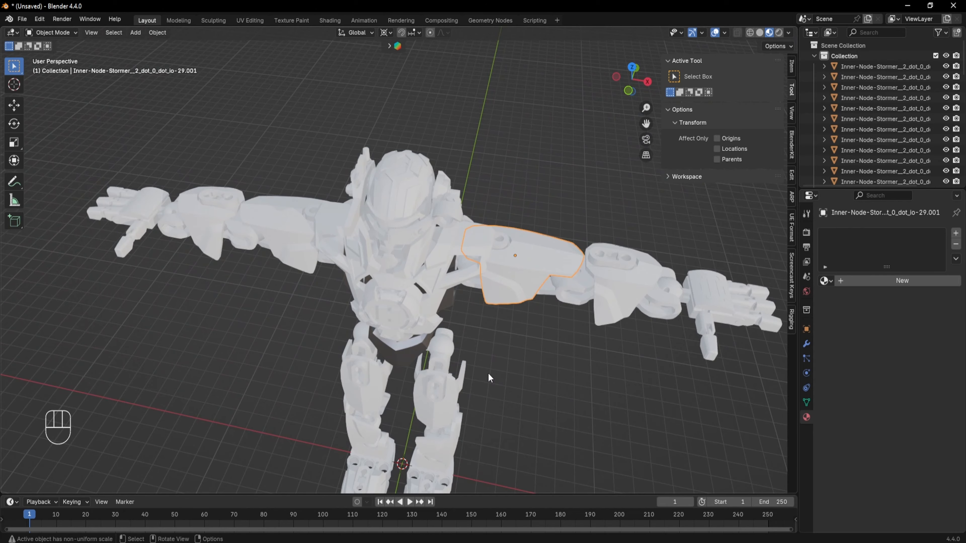
shift+middle_drag(492, 352, 436, 272)
click(259, 175)
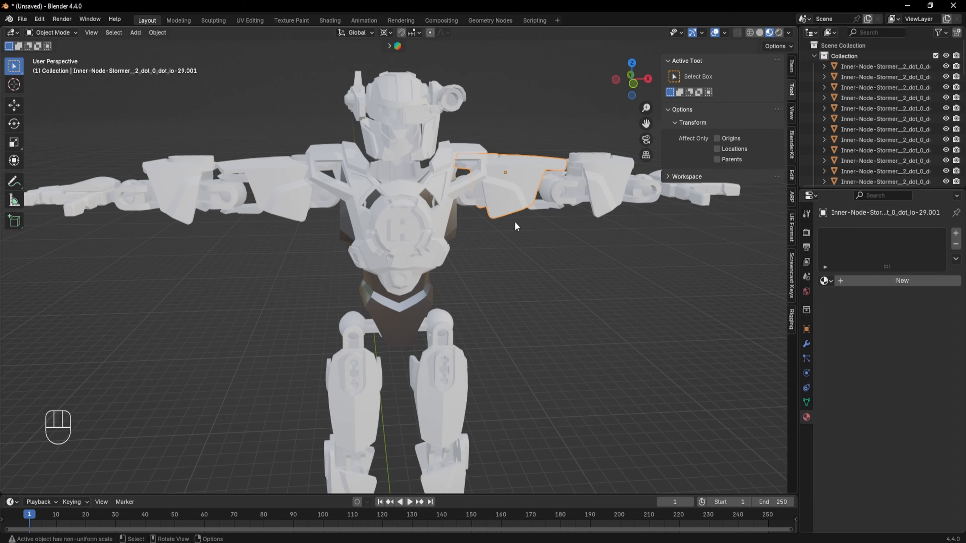
middle_drag(515, 222, 497, 204)
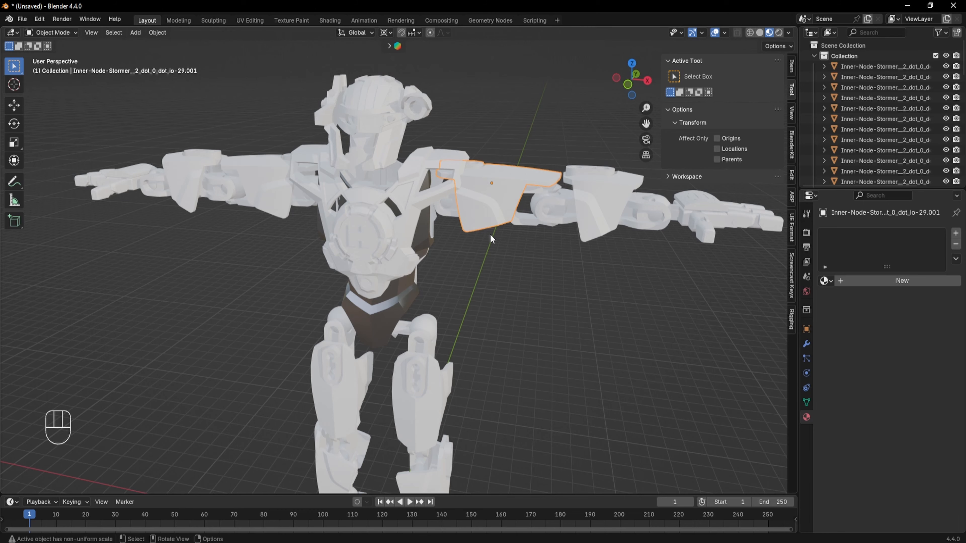
shift+middle_drag(490, 234, 449, 283)
middle_drag(449, 283, 454, 261)
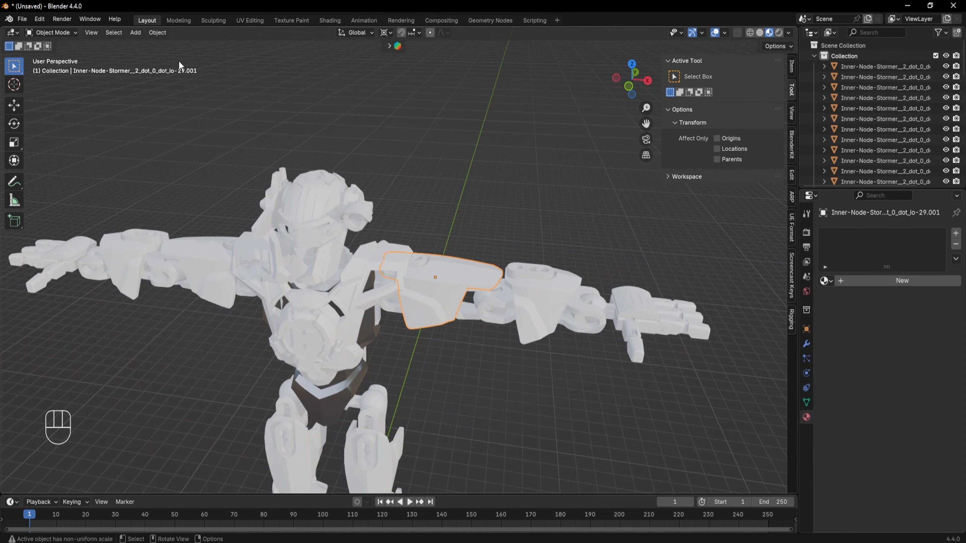
click(159, 33)
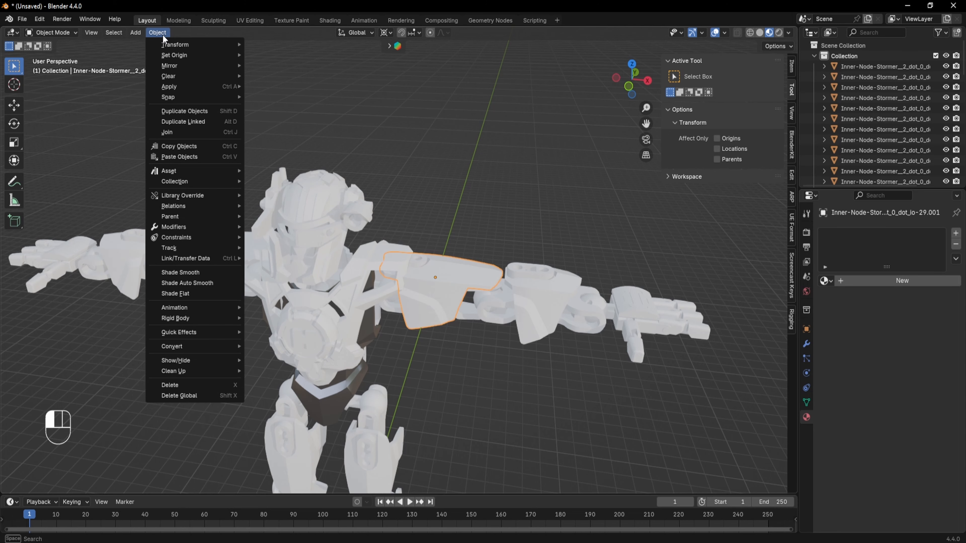
mouse_move(205, 206)
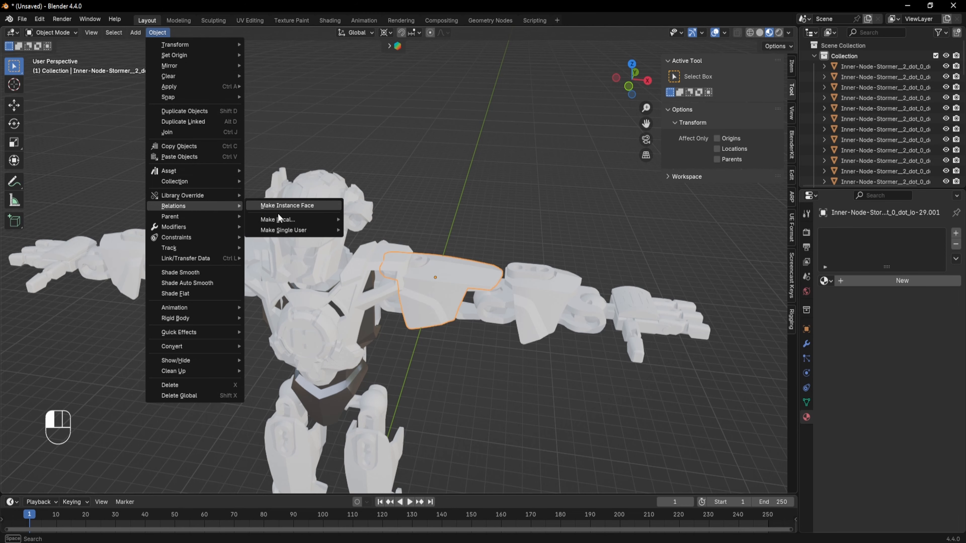
mouse_move(281, 230)
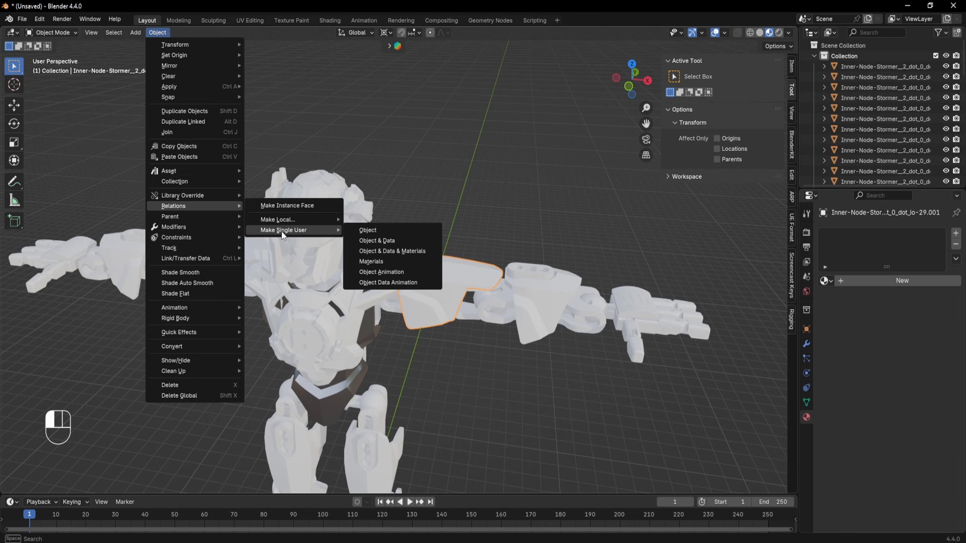
click(375, 244)
- Assign the Flat Silver material to the upper arm plate
click(422, 279)
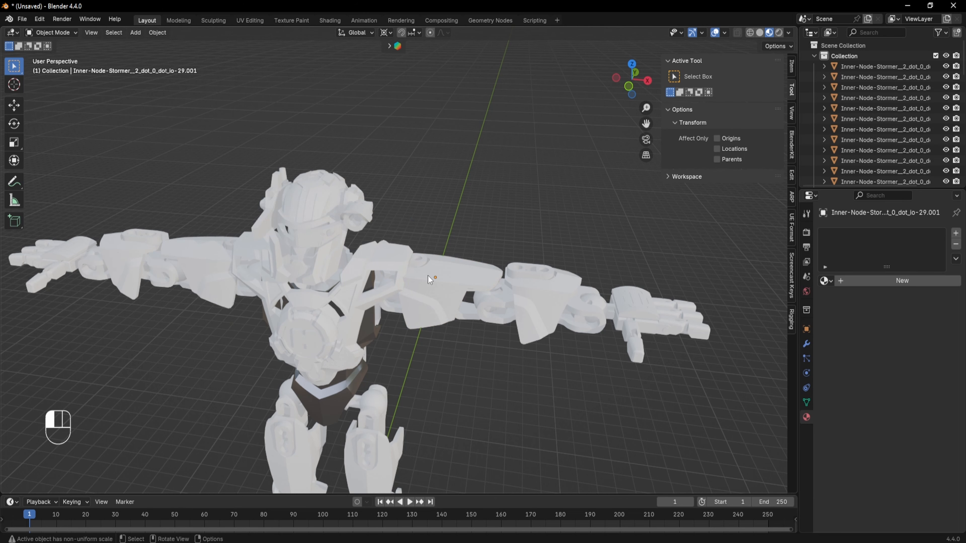
middle_drag(475, 271, 445, 232)
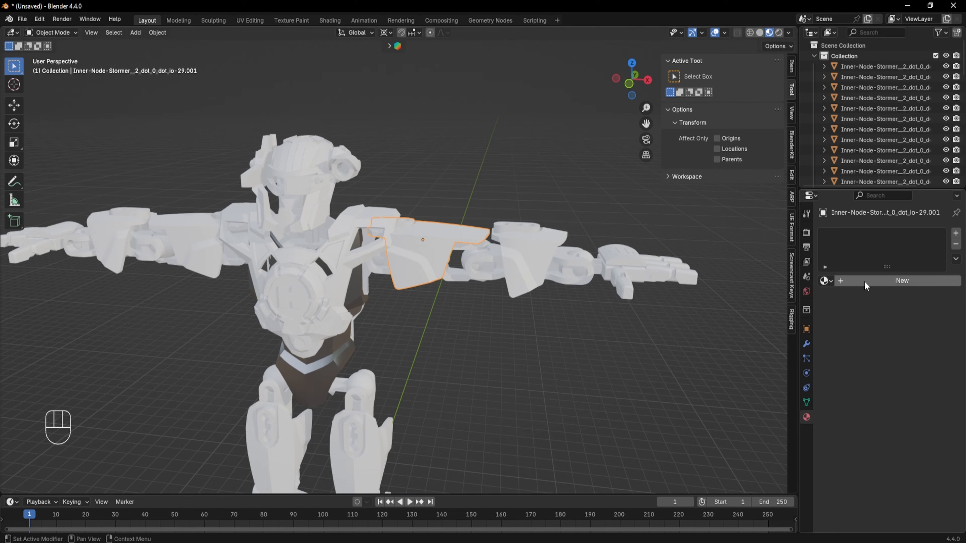
click(824, 281)
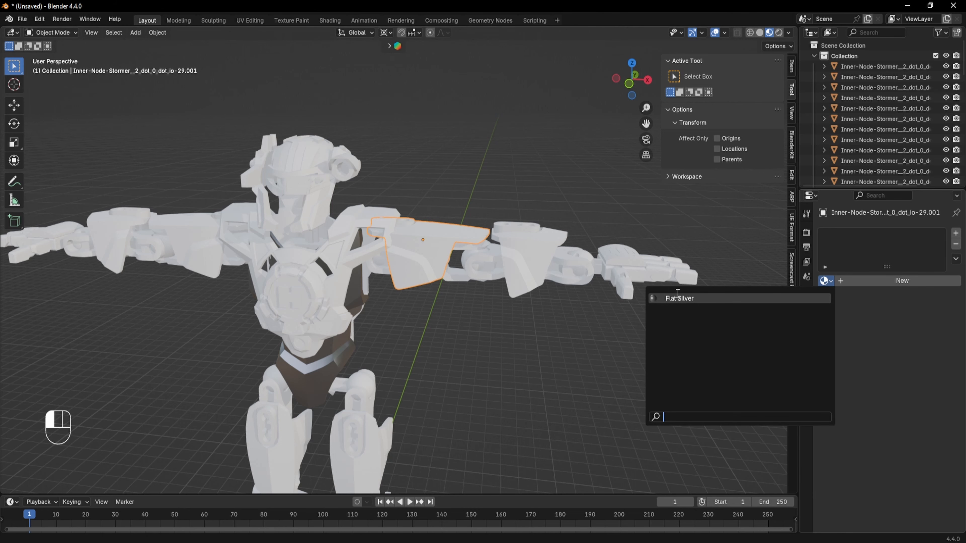
click(667, 299)
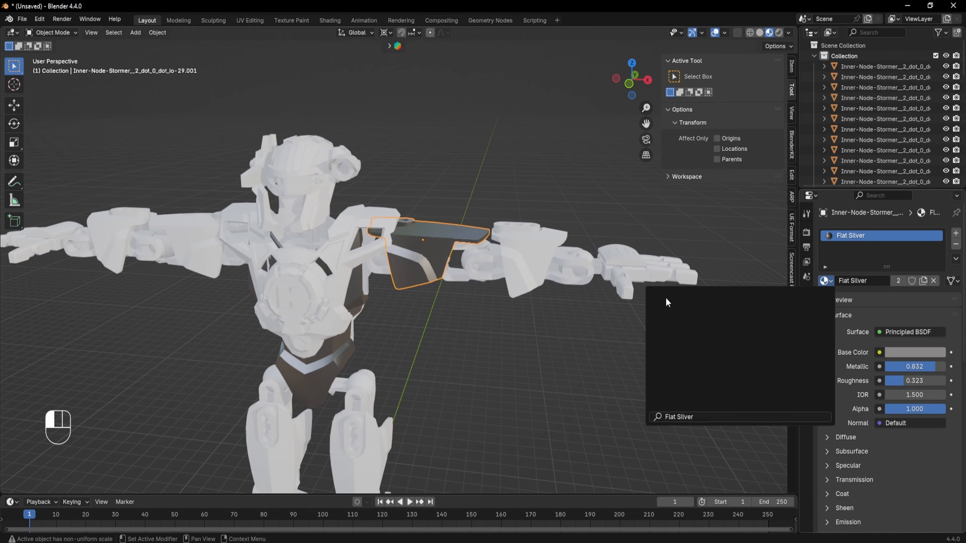
- Inspect the robot's arm pieces from several angles to find the next plate to texture
middle_drag(452, 374, 537, 299)
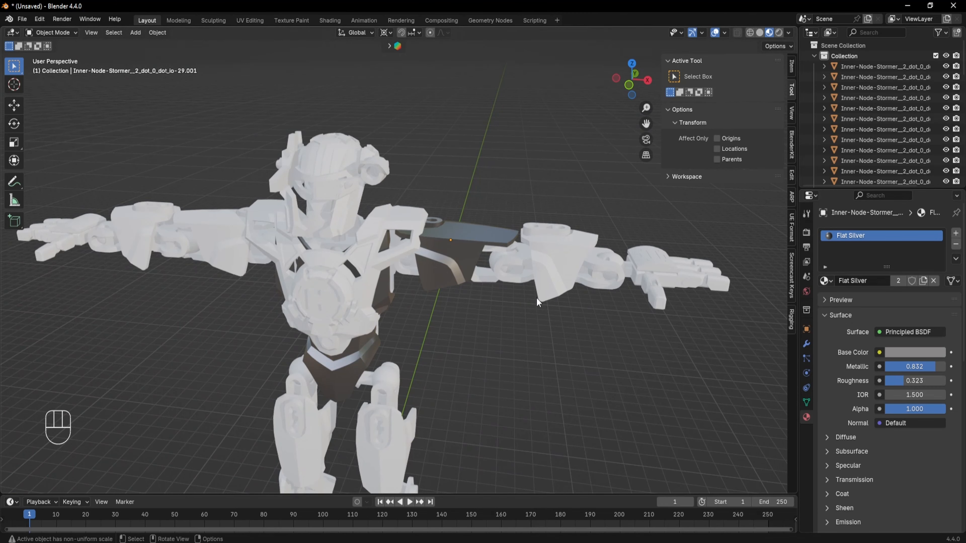
shift+middle_drag(476, 364, 506, 340)
shift+middle_drag(566, 299, 479, 294)
click(546, 237)
scroll(474, 321, down, 3)
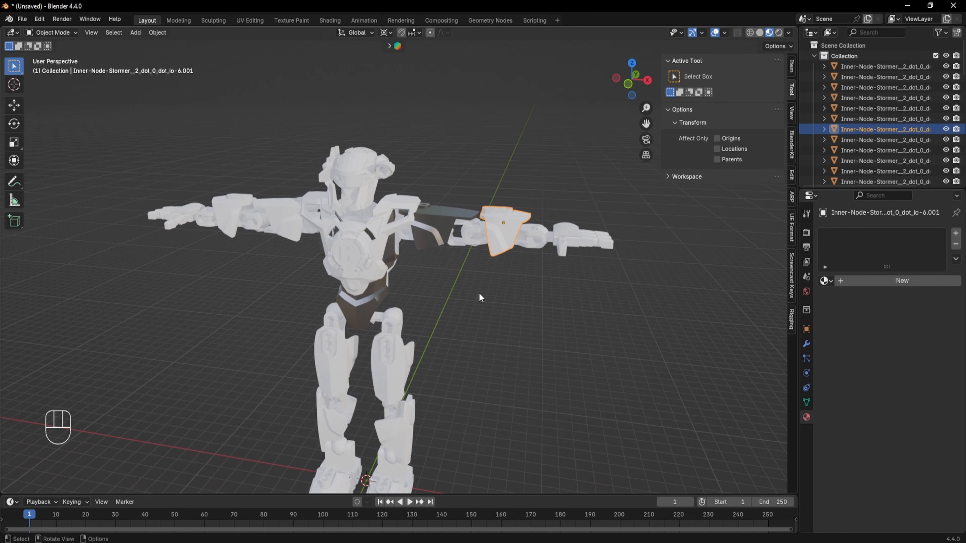
click(221, 198)
click(496, 236)
click(220, 212)
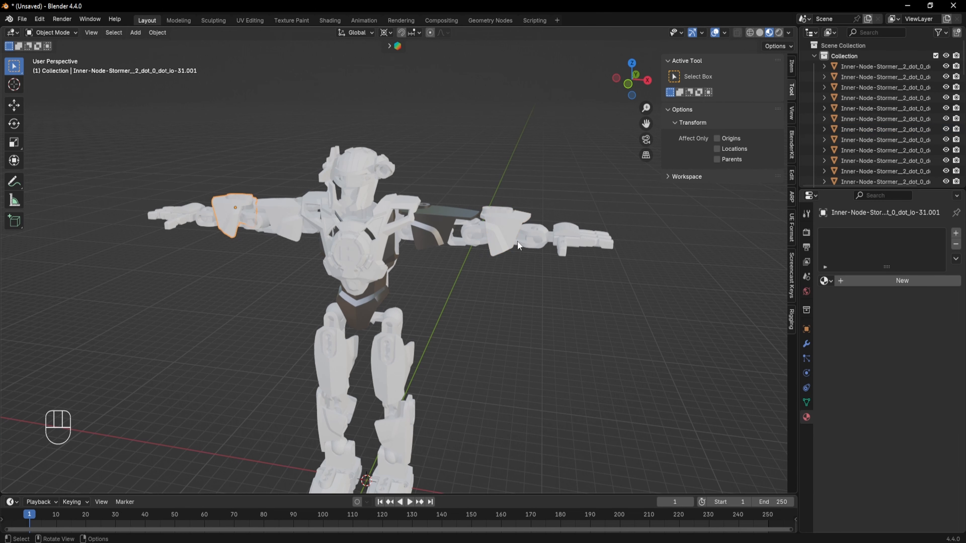
click(517, 240)
middle_drag(522, 331, 547, 305)
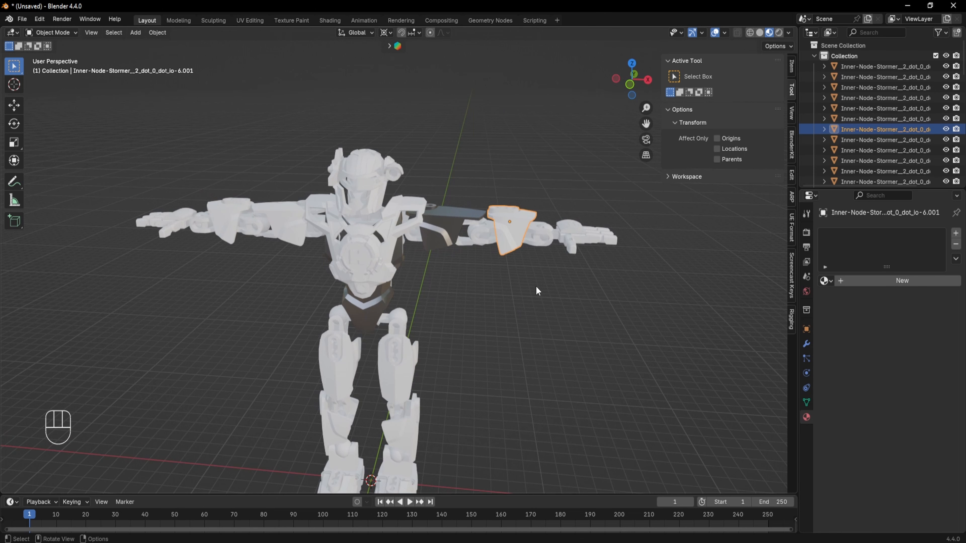
- Select the forearm armor plate and make it a single-user object with its own data
click(526, 273)
scroll(528, 211, up, 4)
shift+middle_drag(624, 197, 534, 228)
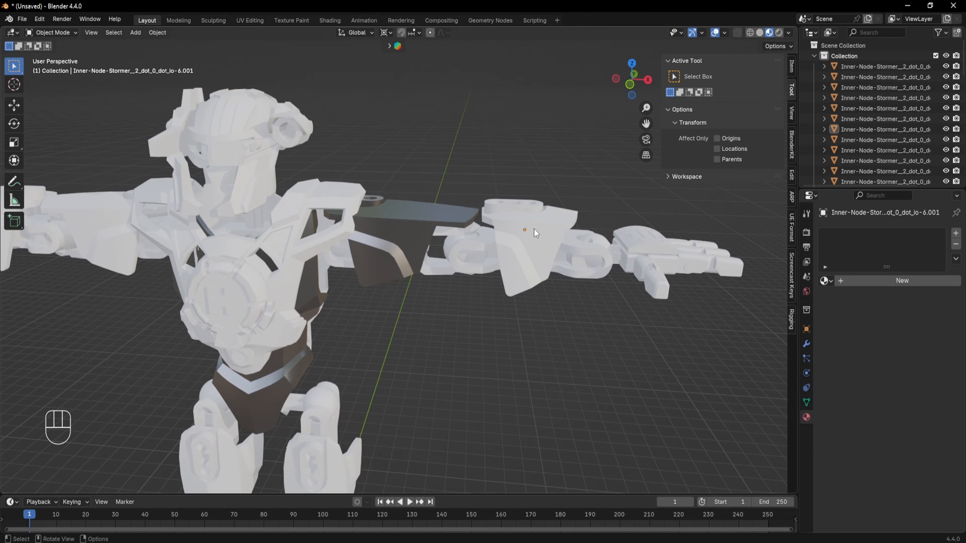
click(536, 233)
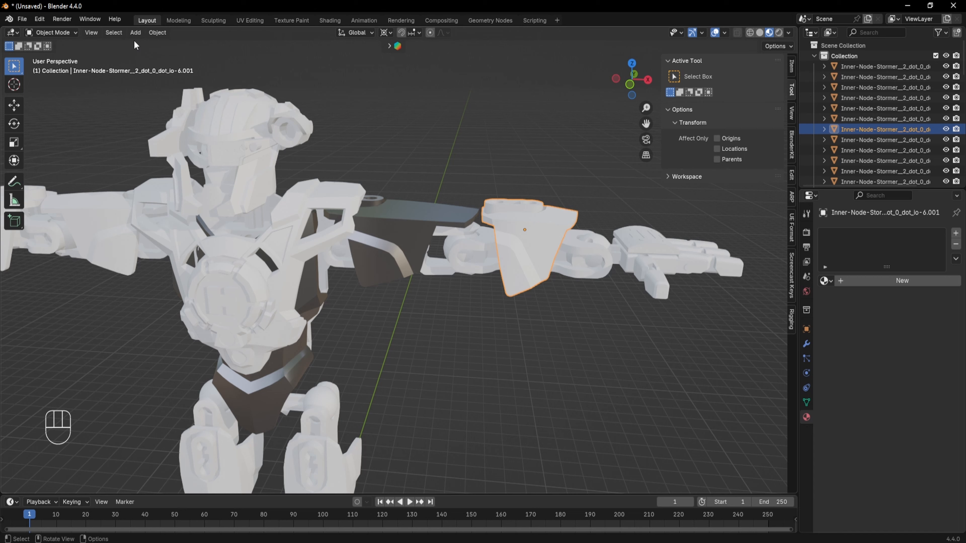
click(162, 33)
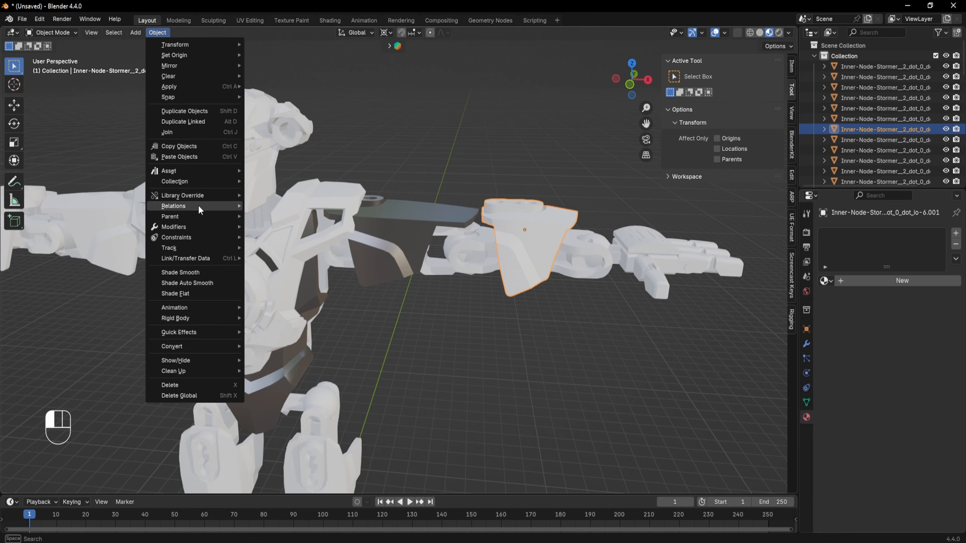
mouse_move(199, 206)
mouse_move(283, 229)
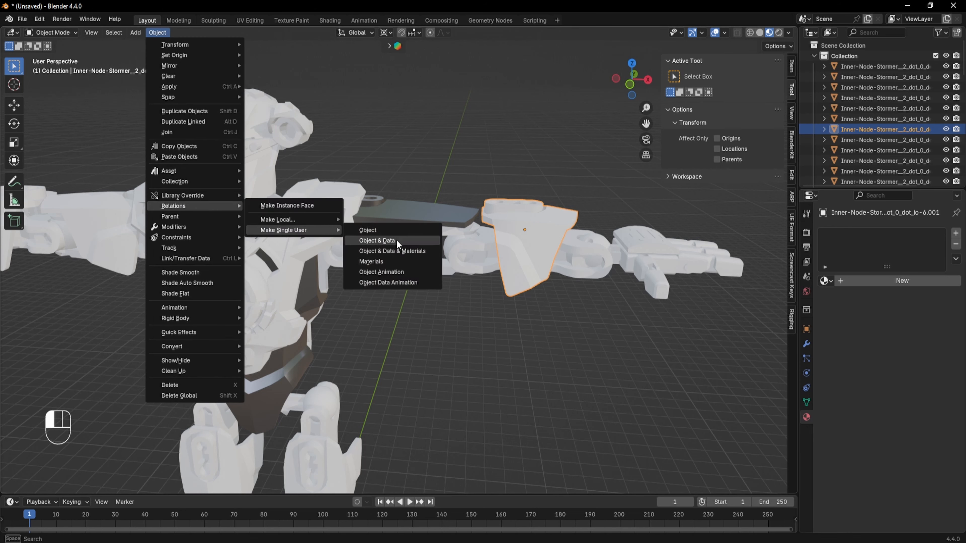
click(396, 240)
click(541, 240)
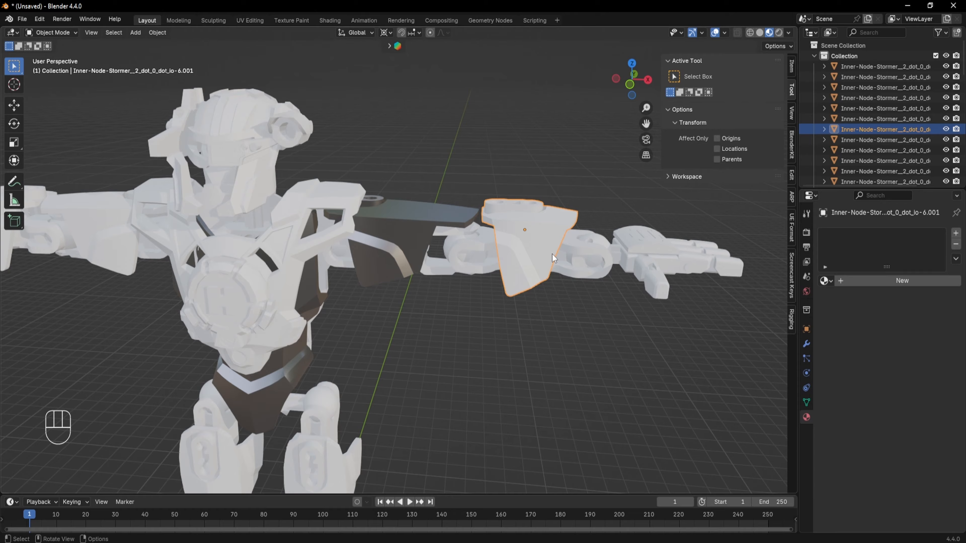
- Assign the Flat Silver material to the forearm armor plate
click(825, 282)
click(800, 297)
middle_drag(518, 335, 477, 316)
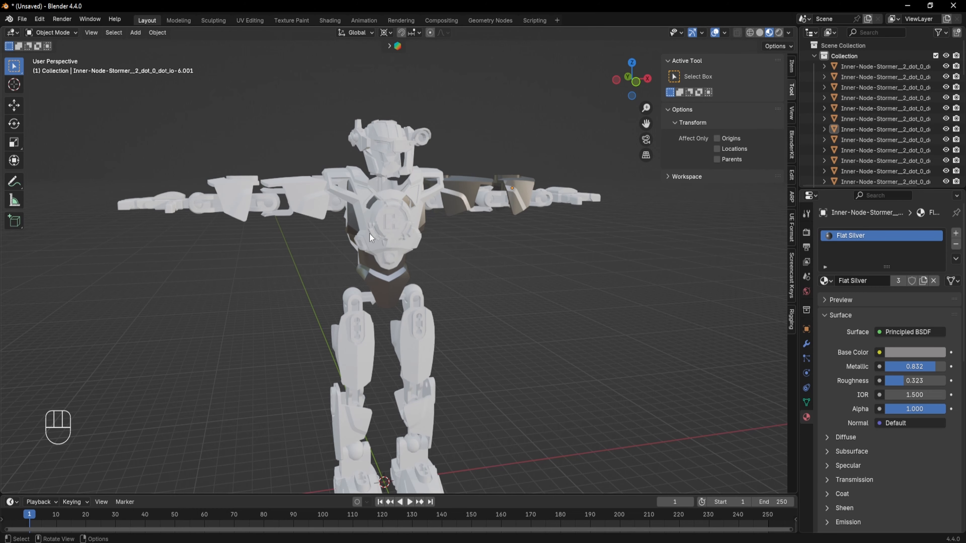
- Select the robot's head piece and assign the Flat Silver material to it
scroll(374, 218, up, 4)
shift+middle_drag(370, 142, 359, 307)
click(408, 257)
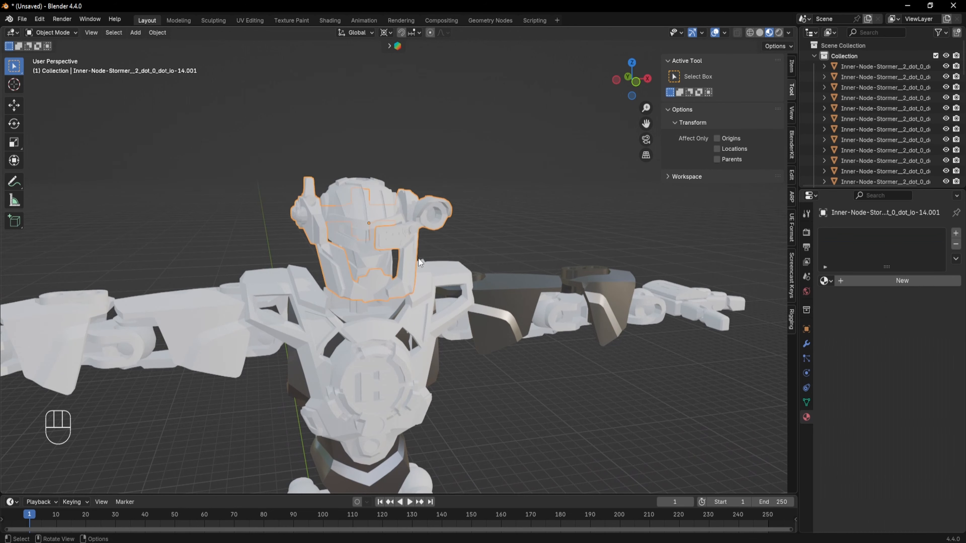
middle_drag(417, 260, 441, 265)
shift+middle_drag(460, 242, 446, 216)
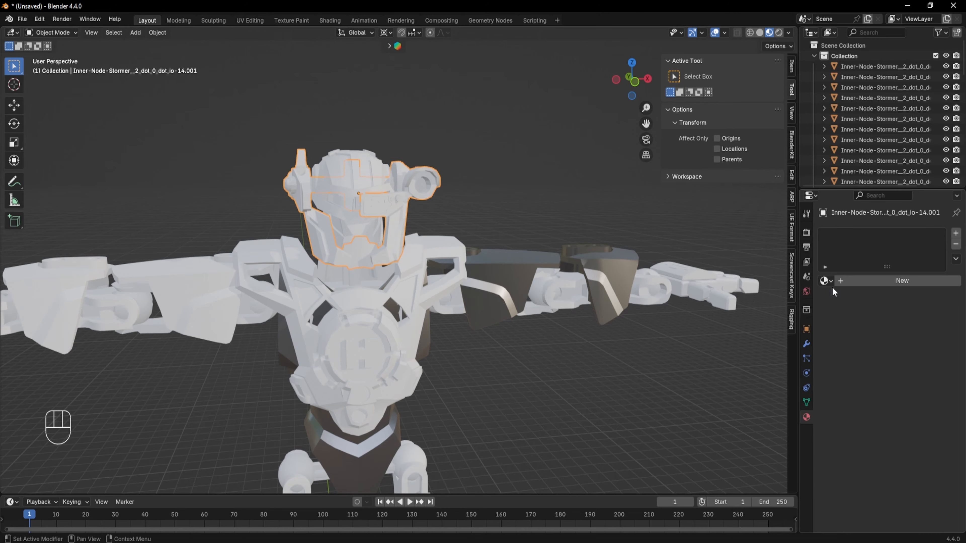
click(826, 280)
click(773, 299)
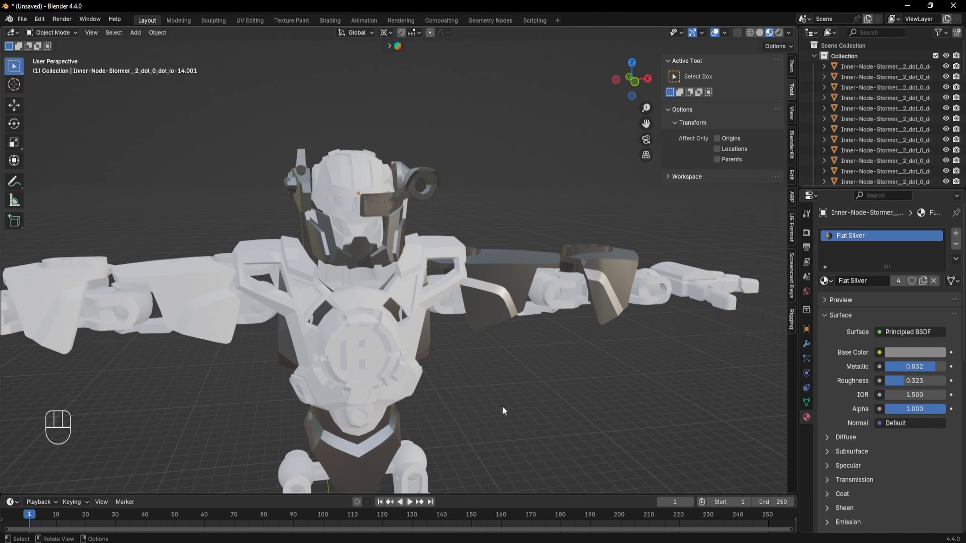
- Inspect the robot with its silver parts from different angles and zoom levels
middle_drag(504, 411, 529, 308)
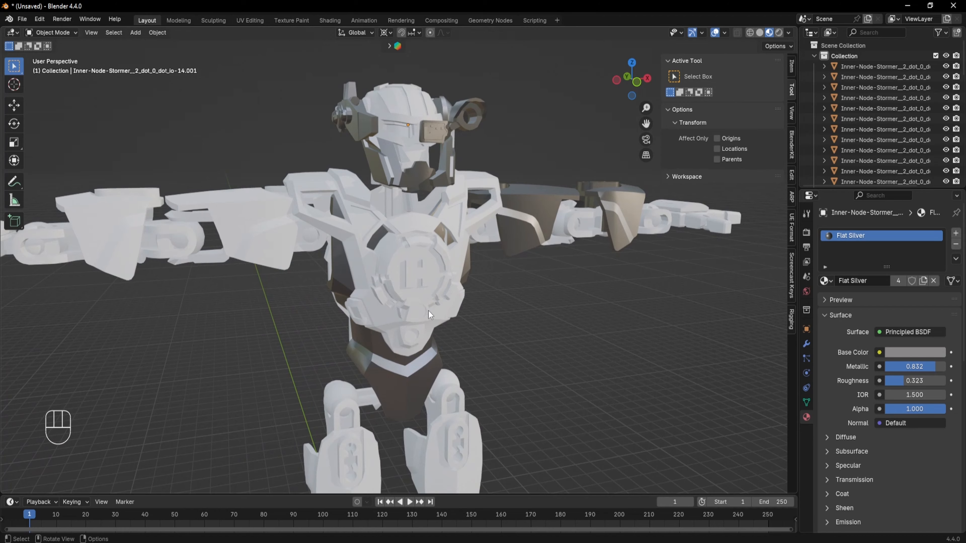
scroll(429, 311, down, 5)
shift+middle_drag(435, 342, 442, 286)
middle_drag(442, 285, 421, 278)
scroll(430, 160, up, 2)
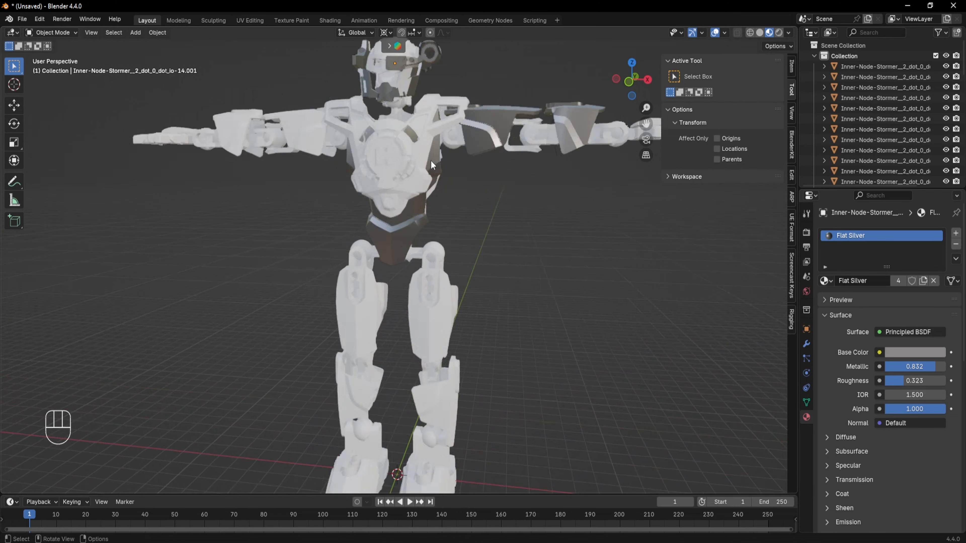
scroll(431, 161, up, 2)
shift+middle_drag(431, 160, 444, 312)
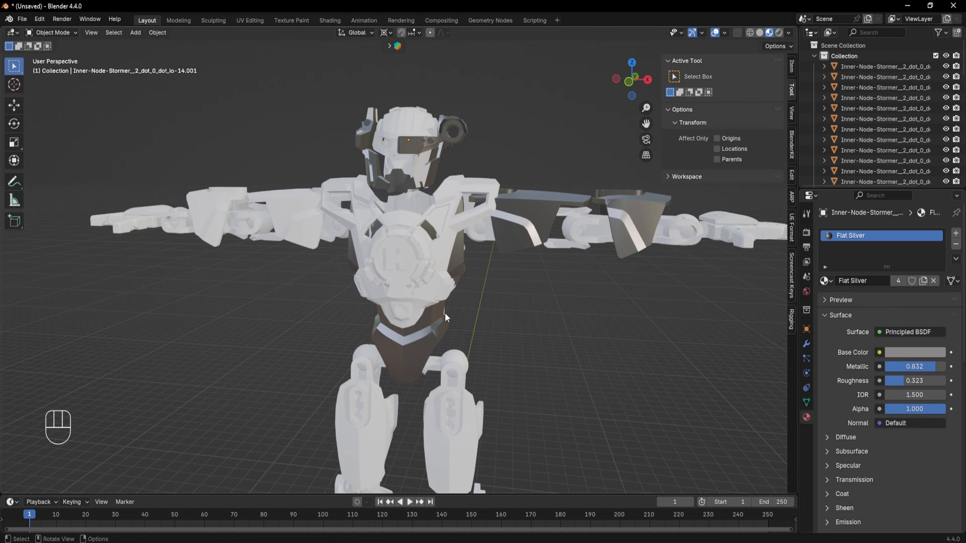
shift+middle_drag(592, 426, 571, 250)
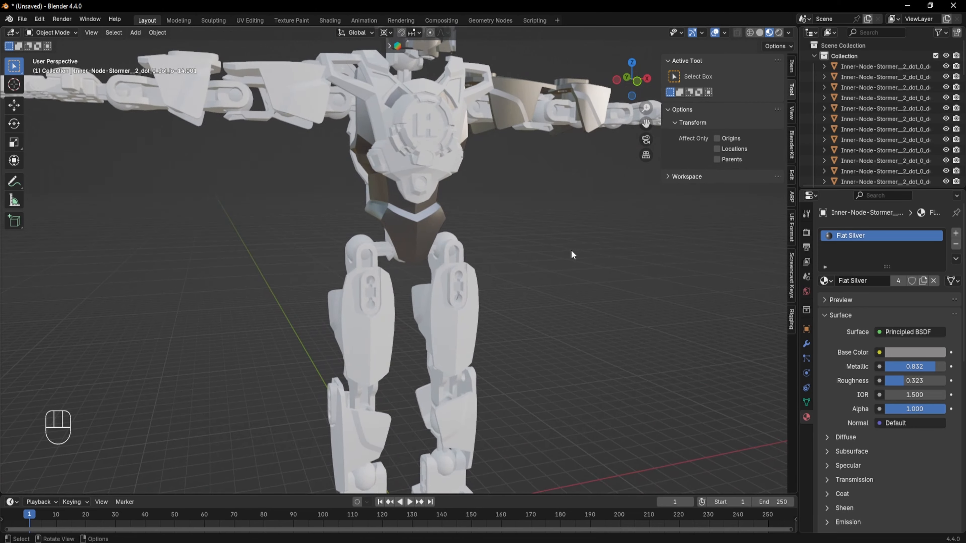
scroll(572, 251, down, 2)
shift+middle_drag(553, 219, 542, 293)
scroll(415, 264, up, 2)
middle_drag(415, 265, 445, 215)
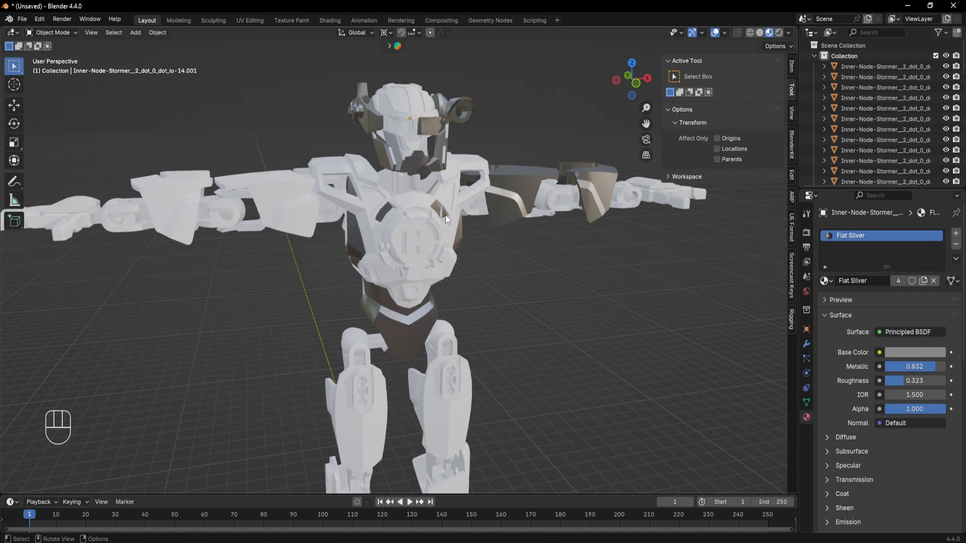
- Select the chest plate, create a new material for it and name it White
click(452, 232)
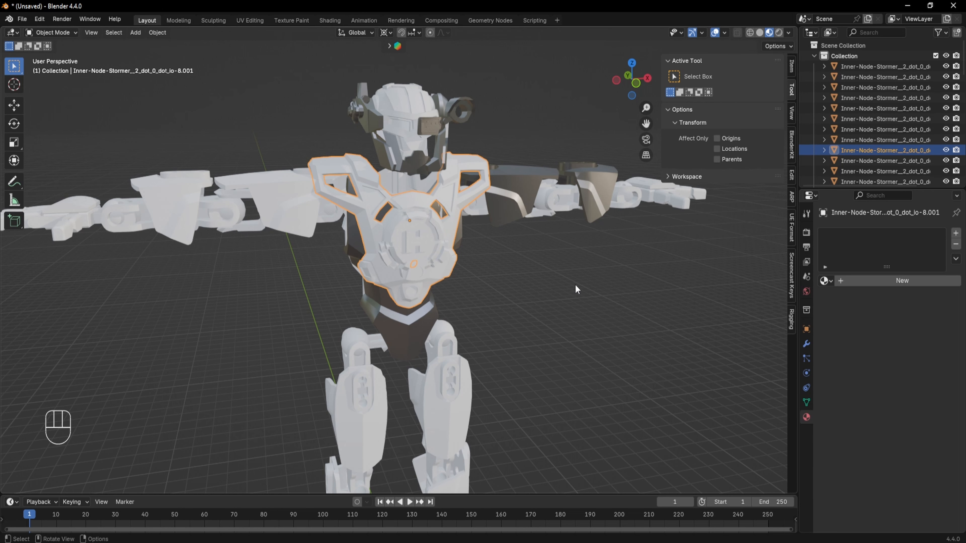
middle_drag(578, 290, 460, 309)
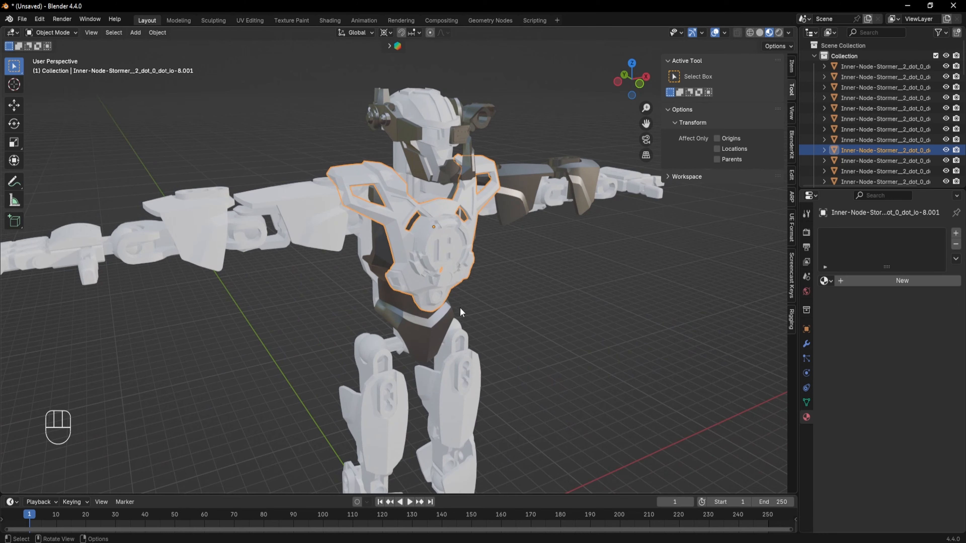
click(894, 279)
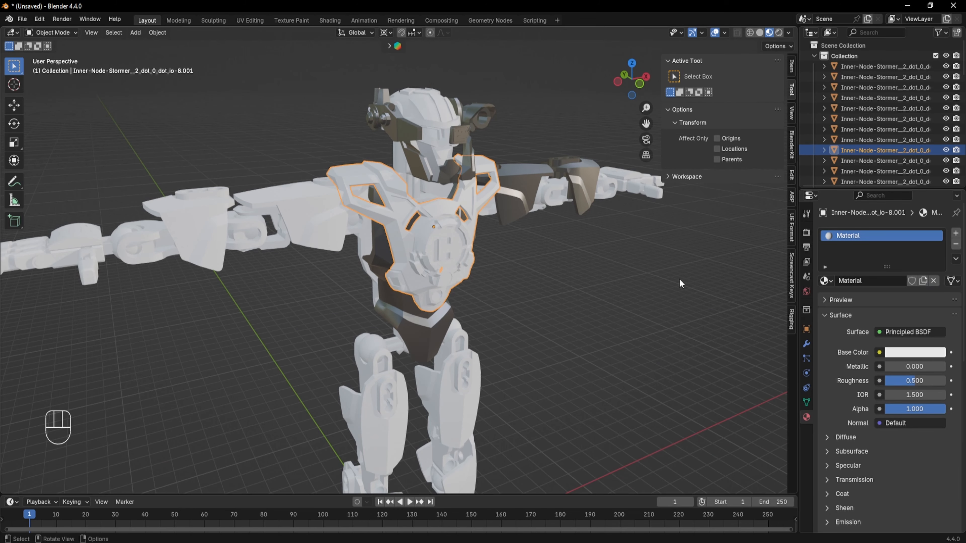
click(880, 281)
click(880, 281)
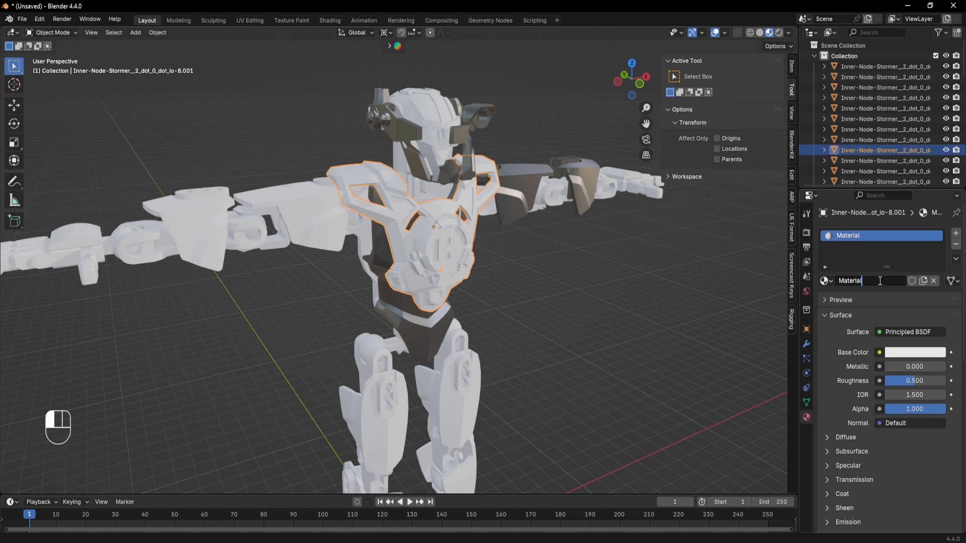
drag(866, 283, 812, 273)
text(White)
click(811, 273)
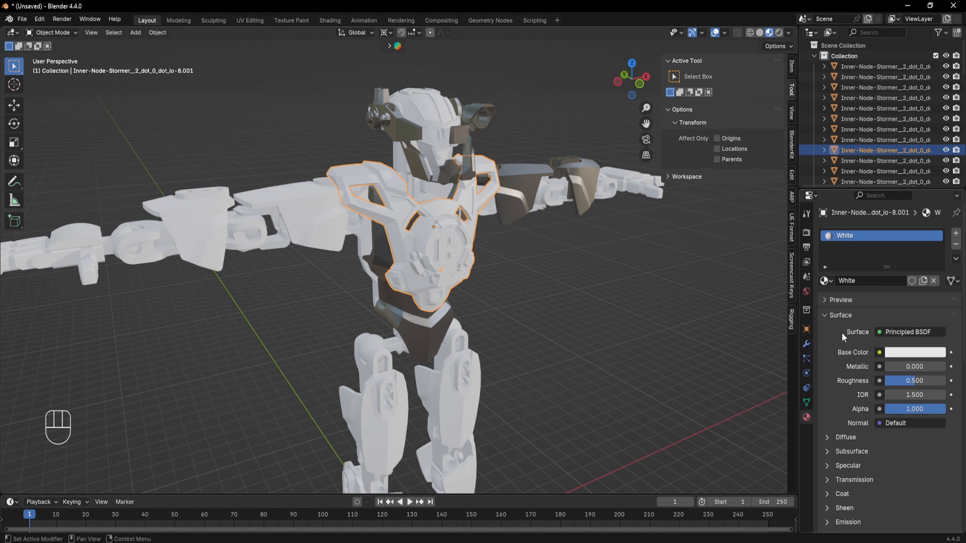
- Set the White material's base color to hex FFFFFF
click(905, 354)
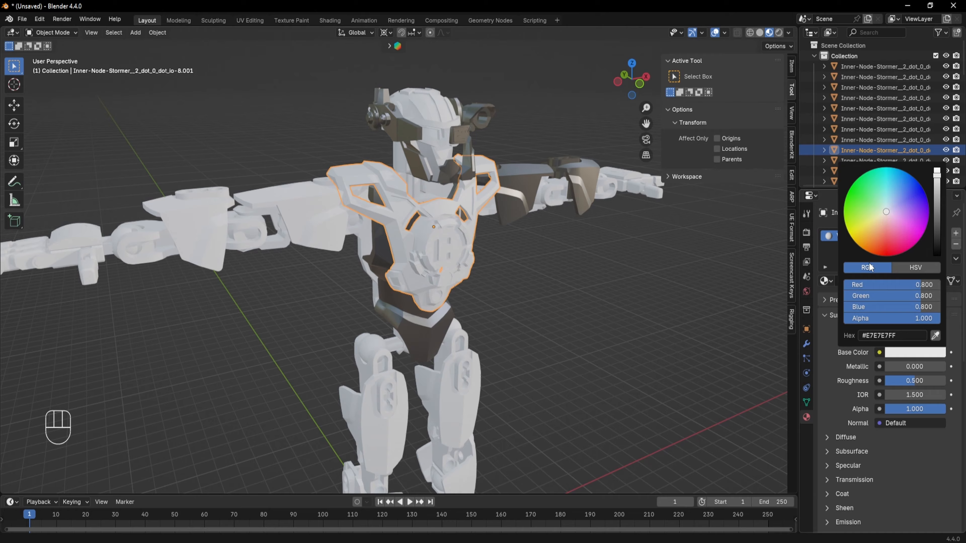
click(909, 336)
text(FFFFFF)
key(Return)
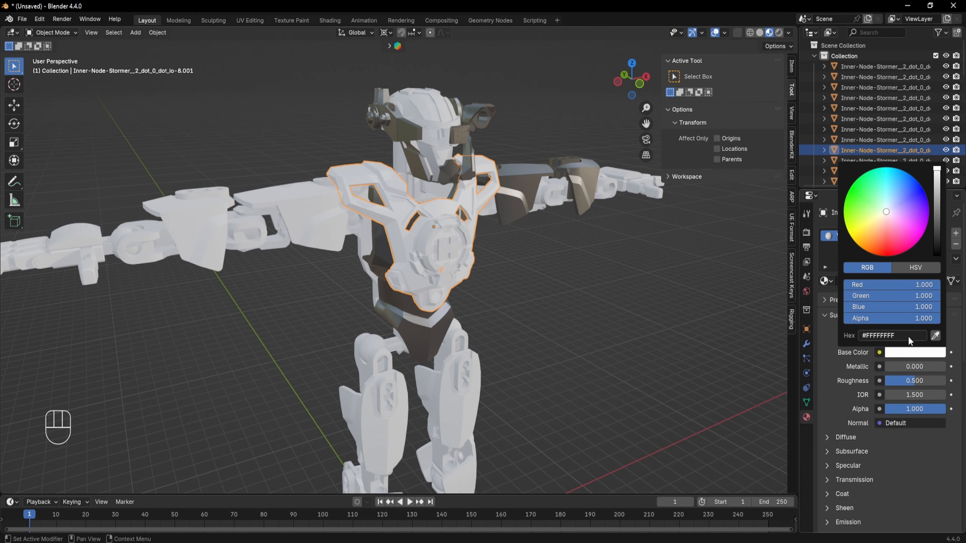
middle_drag(608, 335, 483, 280)
scroll(477, 238, up, 3)
scroll(485, 285, down, 5)
scroll(374, 263, up, 2)
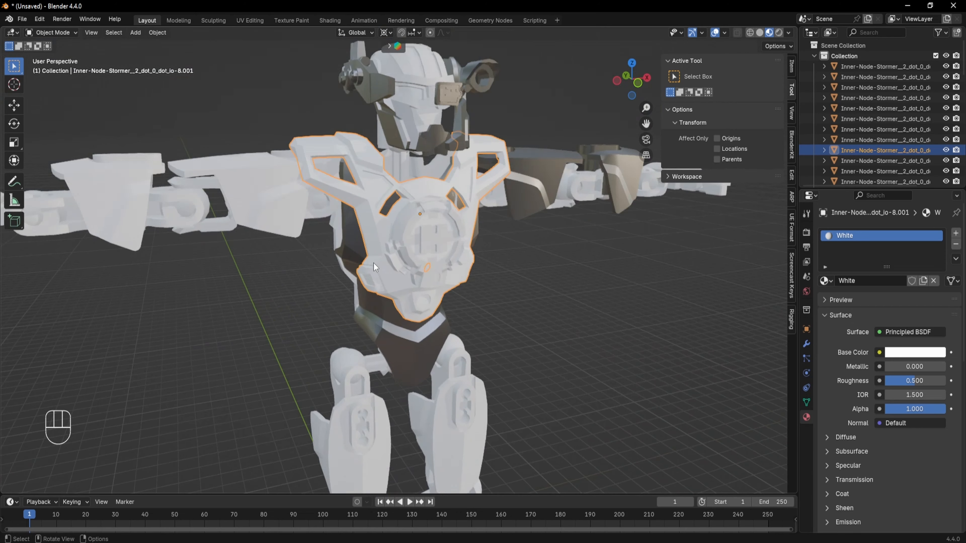
- Set the White material's Roughness to 0.226
shift+middle_drag(374, 263, 361, 279)
middle_drag(361, 279, 461, 209)
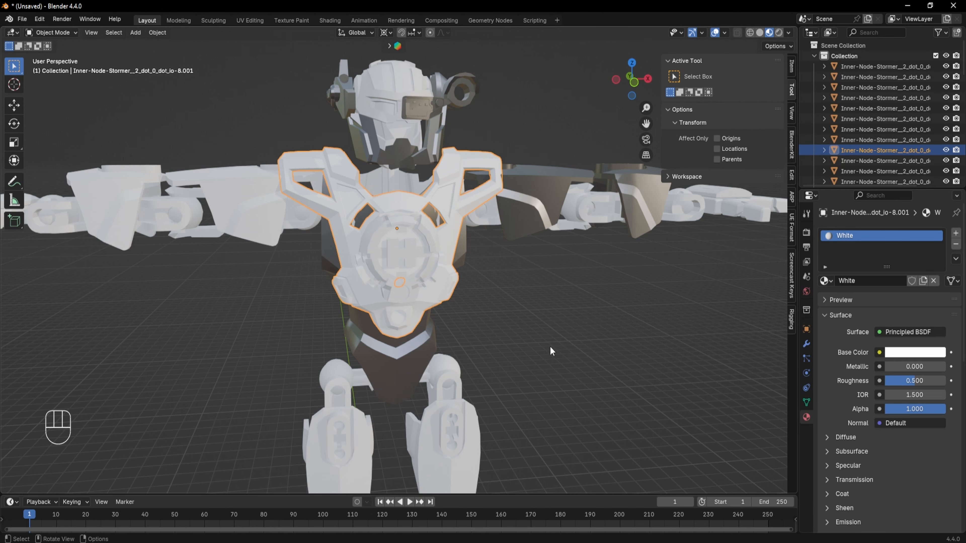
middle_drag(551, 347, 574, 355)
scroll(585, 272, up, 3)
scroll(585, 272, down, 3)
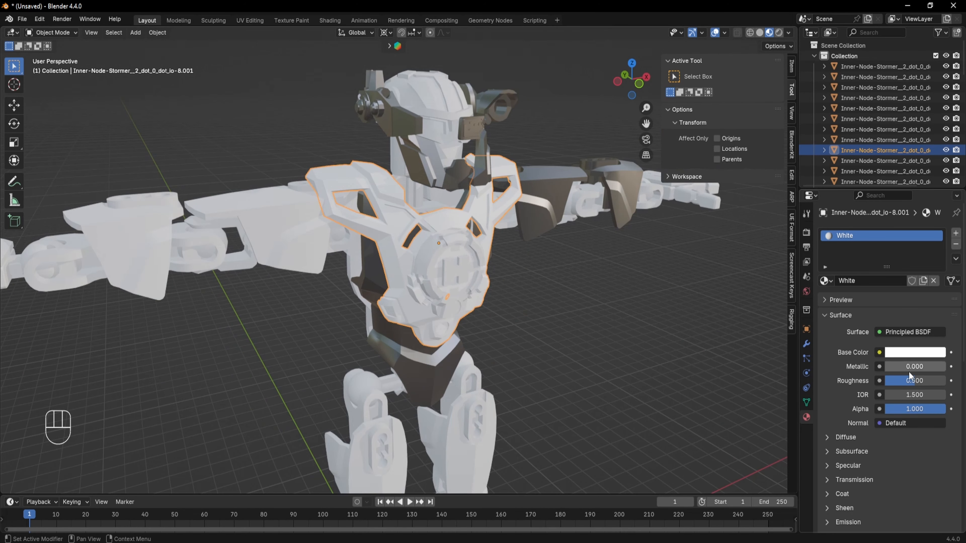
drag(911, 381, 895, 381)
middle_drag(894, 381, 867, 368)
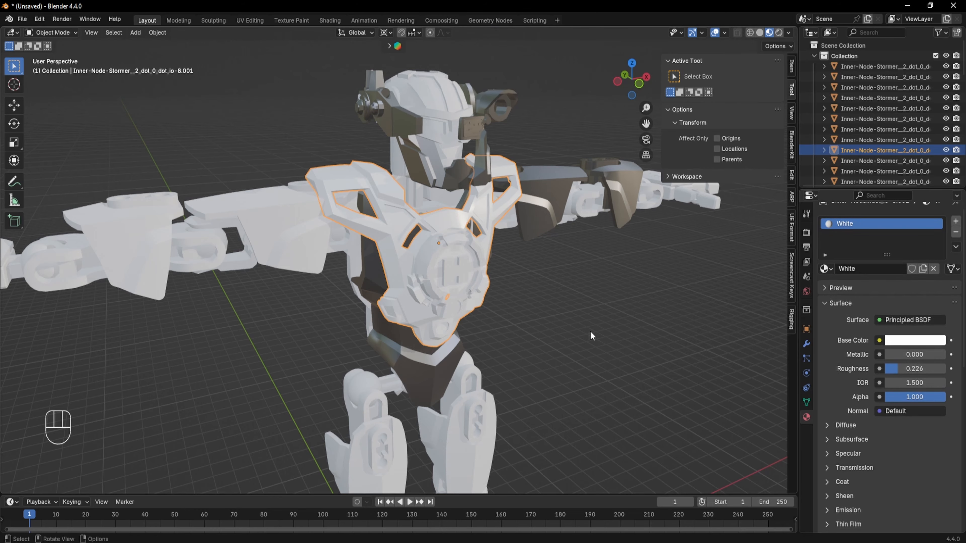
- Select the helmet cap and assign the White material to it
scroll(590, 331, up, 4)
shift+middle_drag(561, 267, 547, 286)
scroll(544, 309, down, 4)
middle_drag(548, 286, 509, 266)
shift+middle_drag(503, 315, 496, 288)
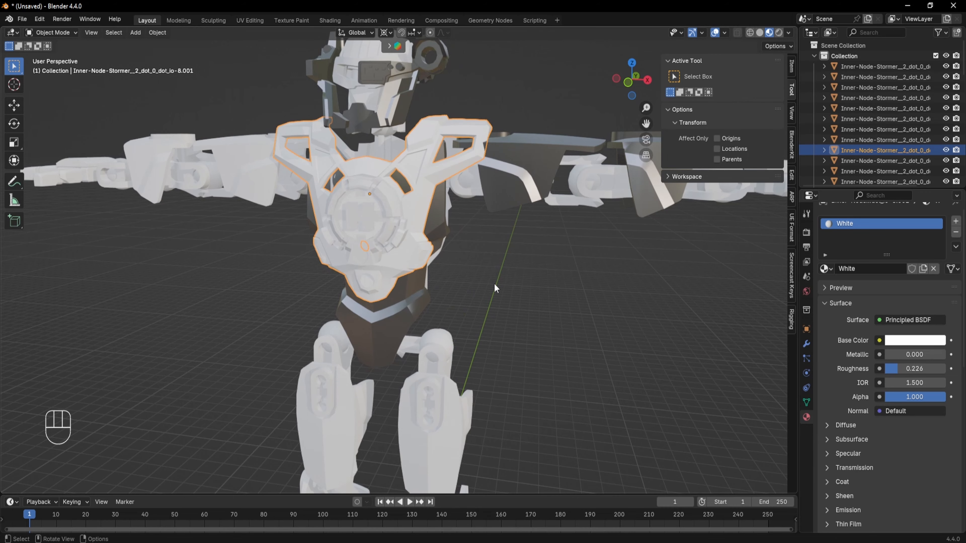
scroll(501, 247, down, 2)
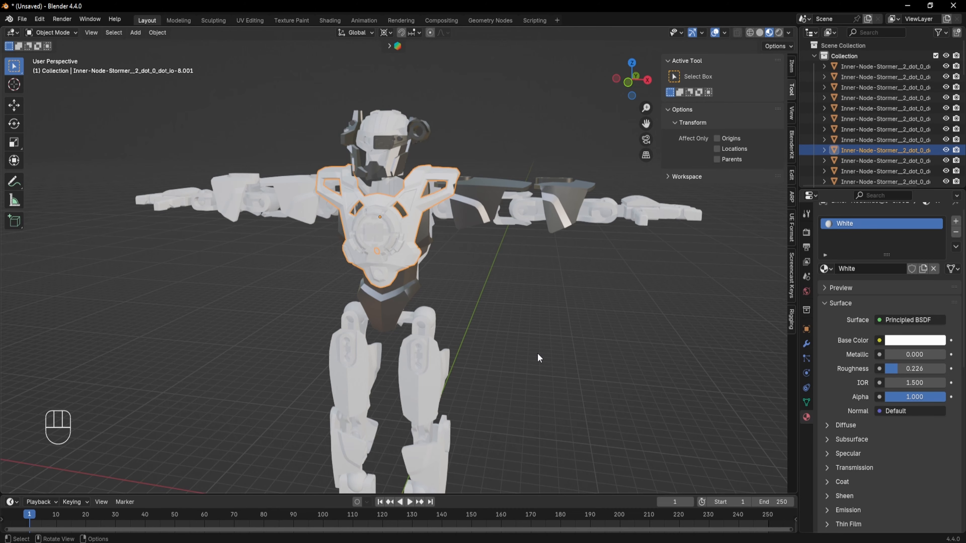
middle_drag(502, 329, 542, 307)
click(541, 307)
middle_drag(415, 344, 433, 204)
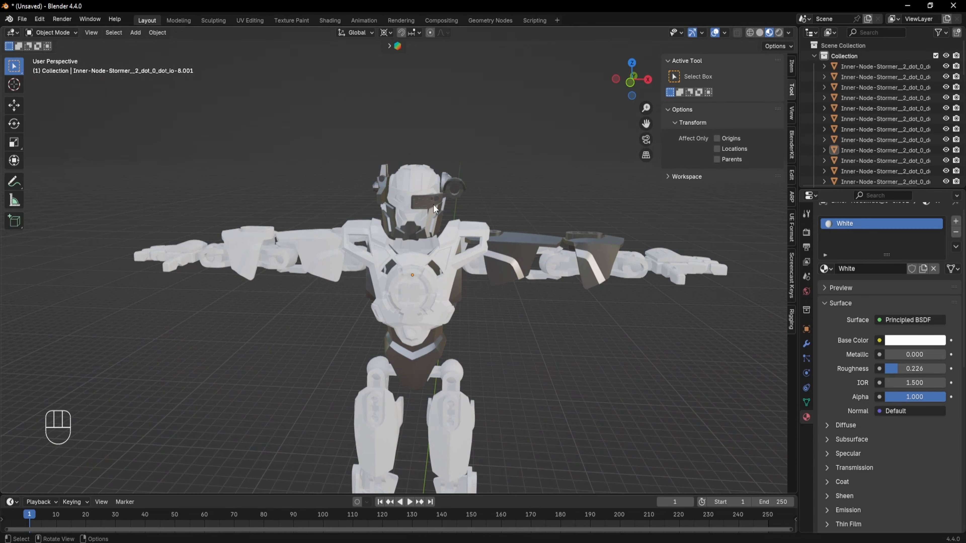
click(403, 175)
click(826, 281)
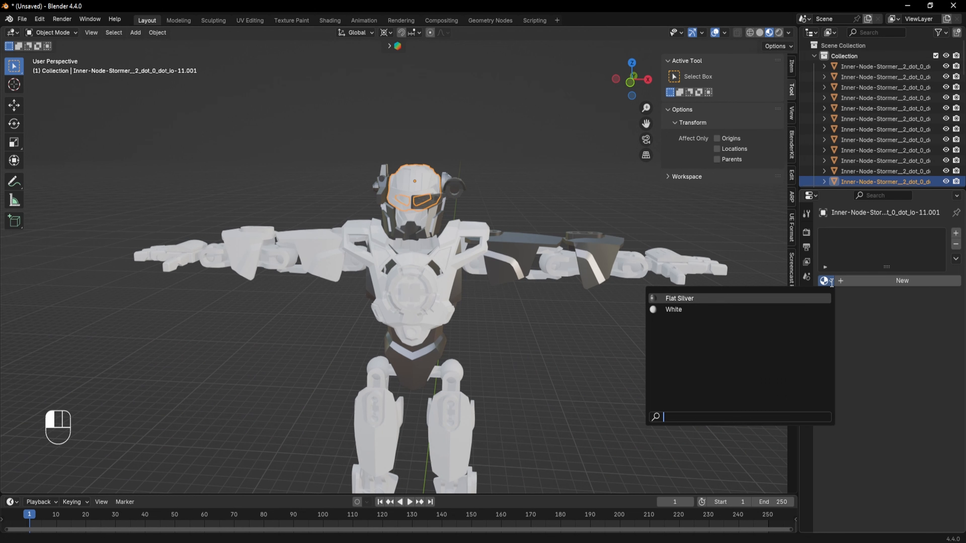
click(723, 310)
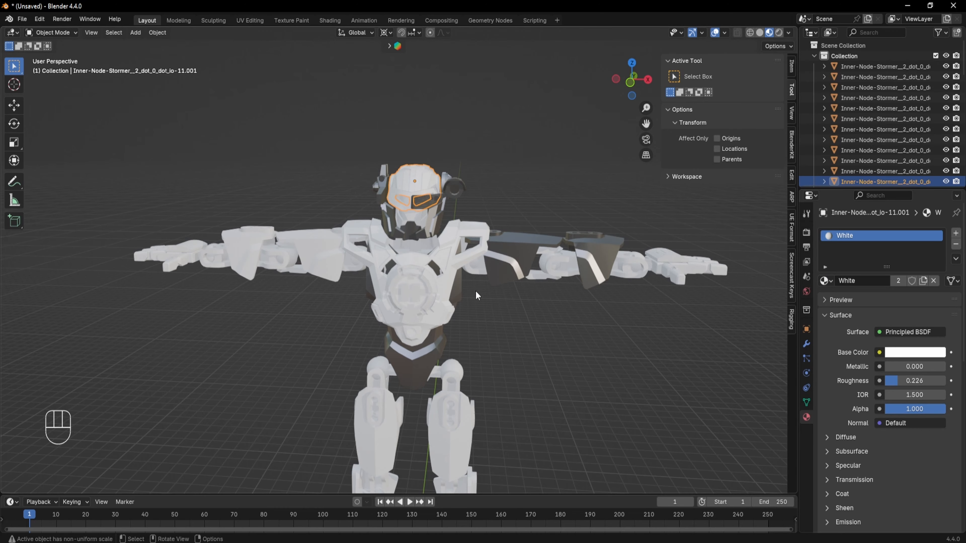
- Select the upper arm plate on the left side and assign the White material to it
shift+middle_drag(455, 312, 500, 335)
click(352, 219)
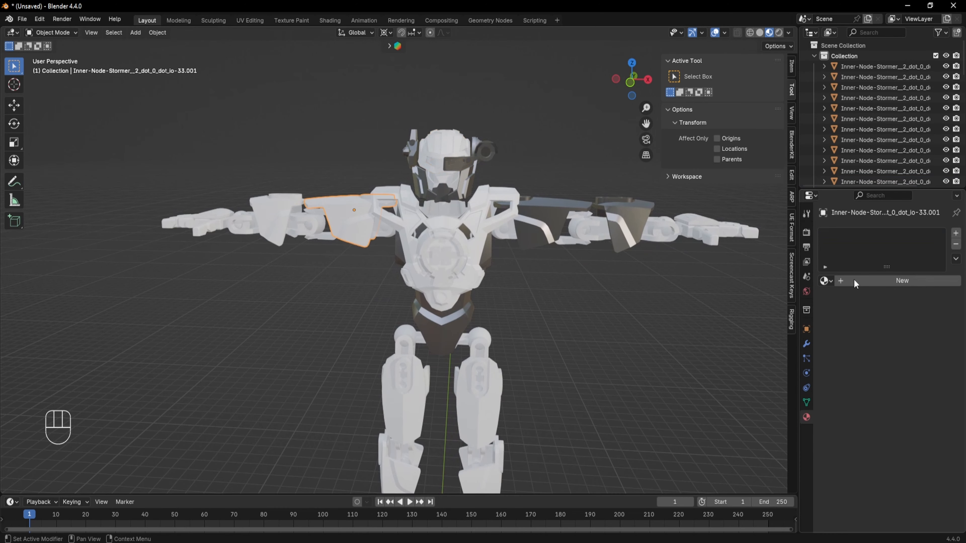
click(826, 280)
click(722, 309)
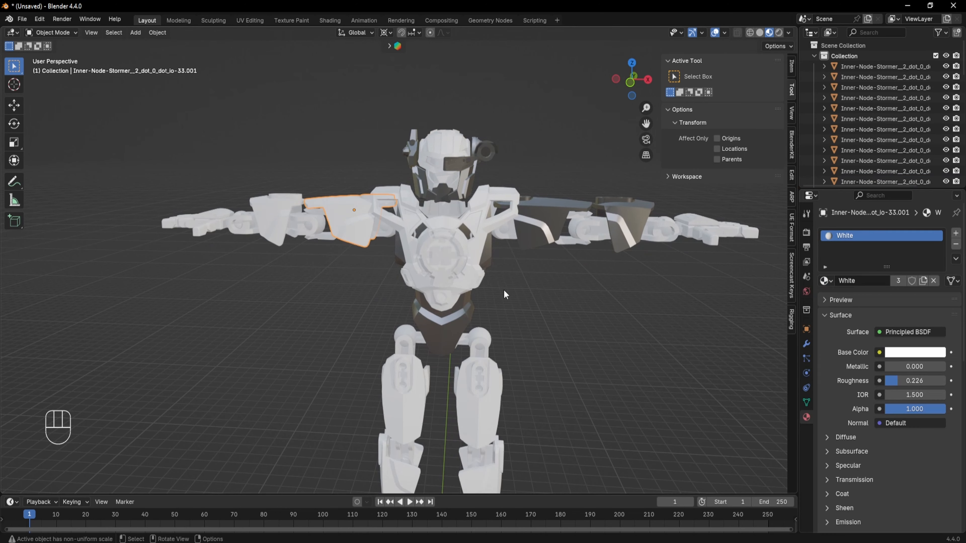
- Select the forearm plate on the left side and assign the White material to it
click(280, 225)
click(827, 281)
click(723, 308)
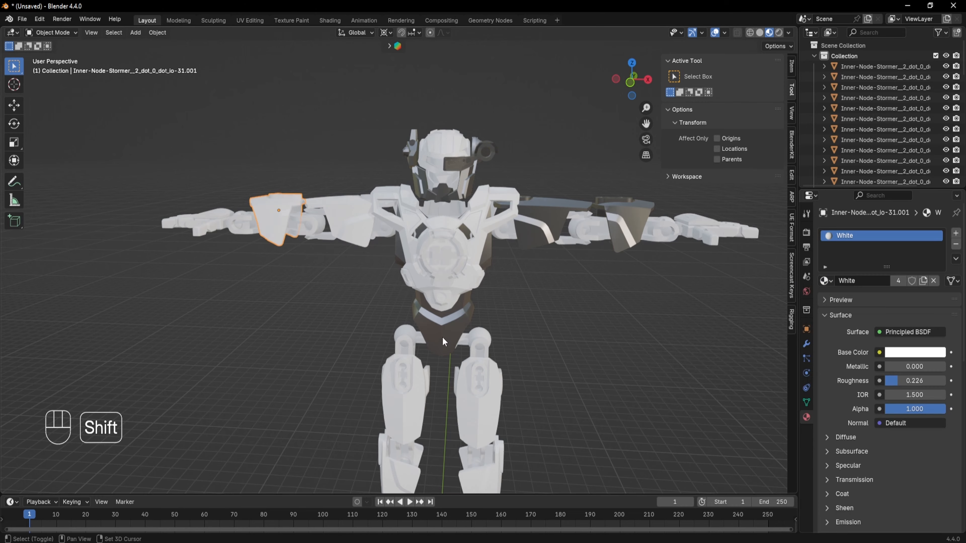
- Select the forearm plate on the right arm and switch its material to White
shift+middle_drag(444, 341, 371, 379)
click(551, 259)
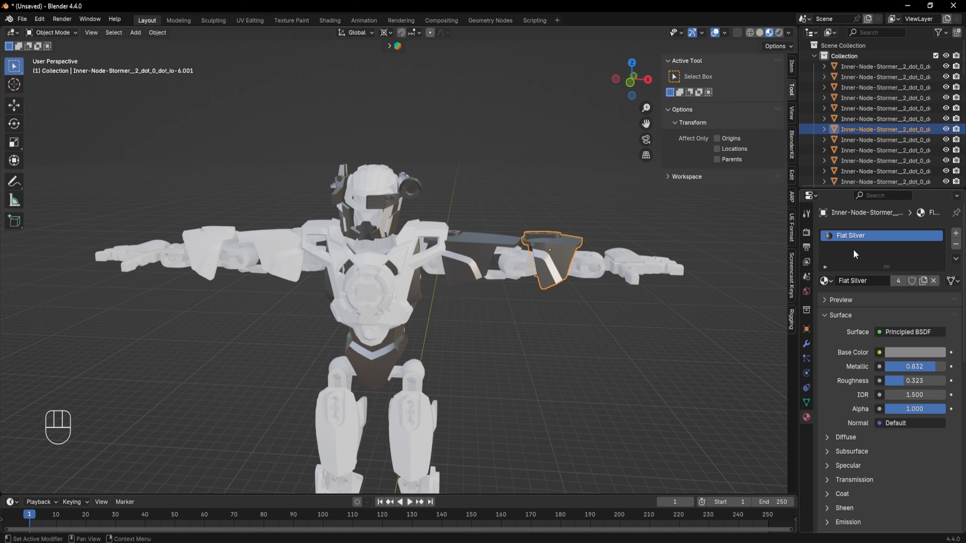
click(824, 281)
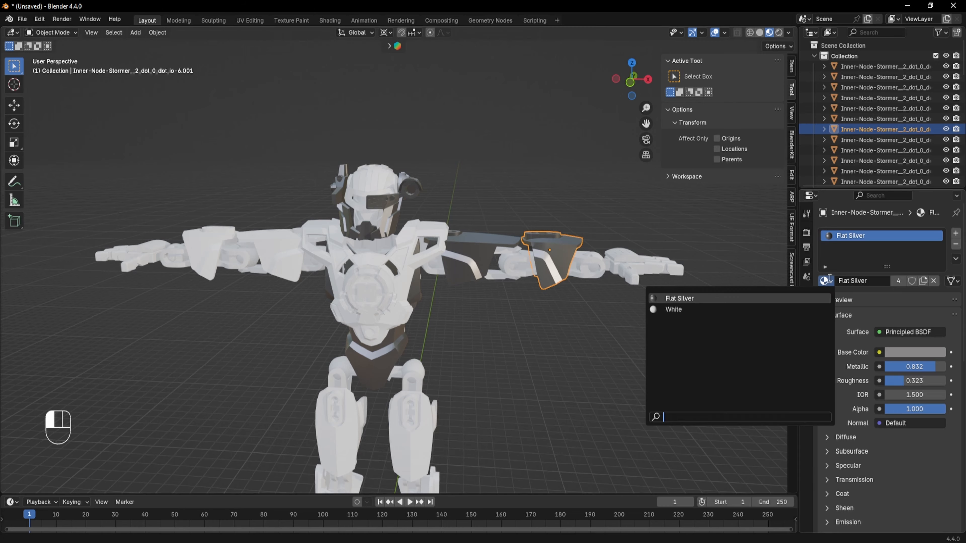
click(723, 310)
- Orbit around the arms and legs, selecting armor pieces to check which material each uses
click(565, 368)
middle_drag(565, 368, 437, 331)
click(274, 177)
shift+middle_drag(424, 282, 413, 223)
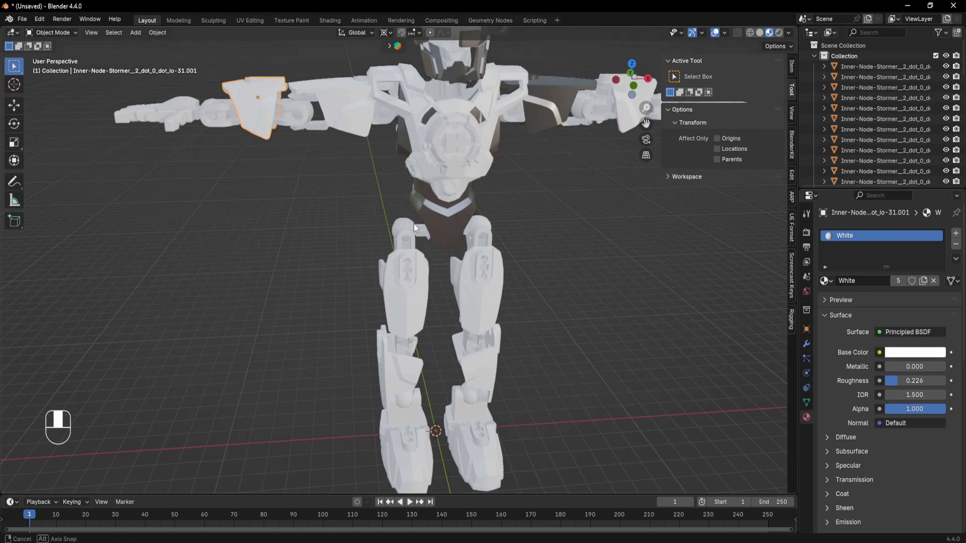
click(411, 287)
click(502, 272)
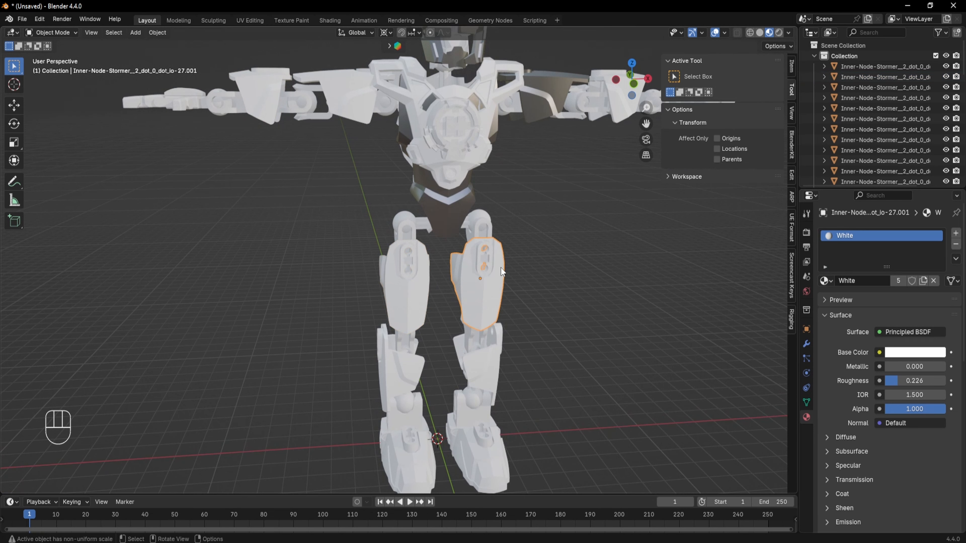
click(488, 370)
shift+middle_drag(550, 184, 510, 247)
shift+middle_drag(327, 284, 342, 225)
click(367, 128)
drag(420, 279, 426, 304)
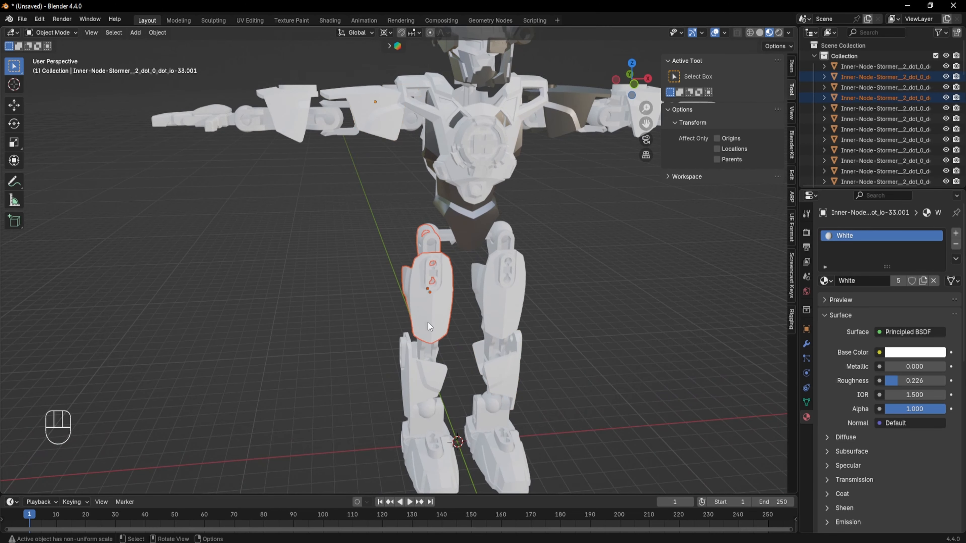
middle_drag(390, 380, 435, 323)
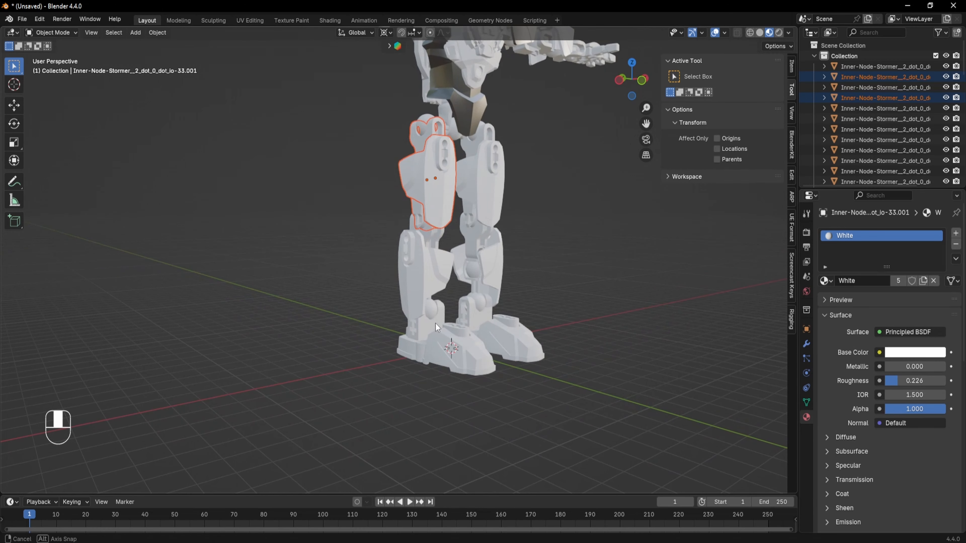
- Select the foot on the left side and assign the White material to it
click(472, 361)
click(824, 281)
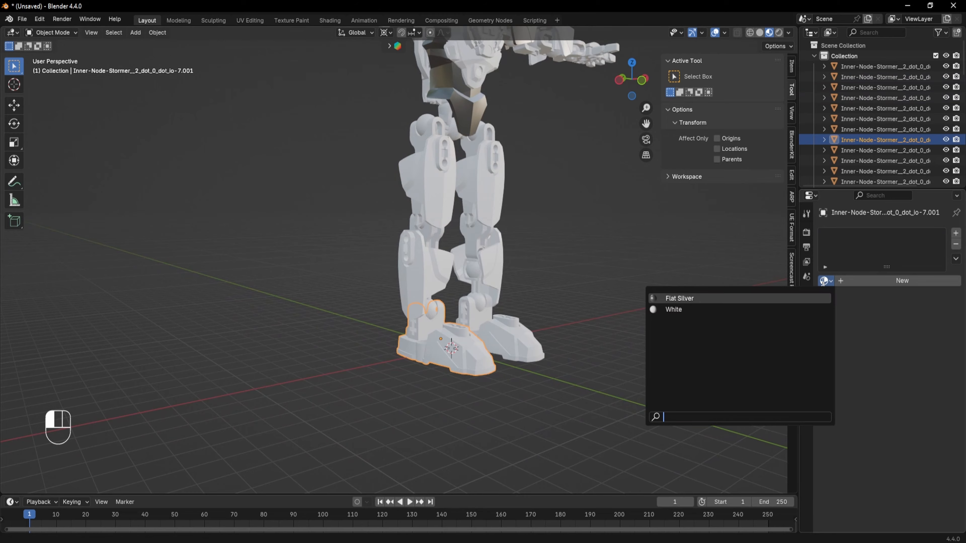
click(744, 308)
- Zoom in on the right hand, select its back plate and assign the White material
middle_drag(611, 295, 579, 298)
click(579, 298)
shift+middle_drag(564, 184, 547, 243)
shift+middle_drag(546, 133, 542, 229)
middle_drag(542, 229, 565, 330)
click(569, 269)
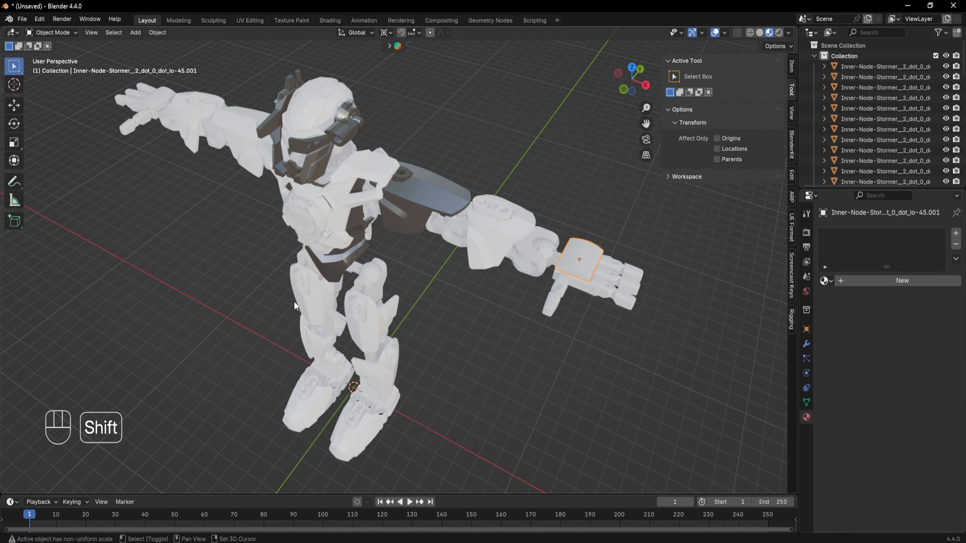
middle_drag(484, 269, 432, 260)
click(517, 277)
scroll(517, 277, up, 4)
shift+middle_drag(553, 232, 453, 287)
click(462, 233)
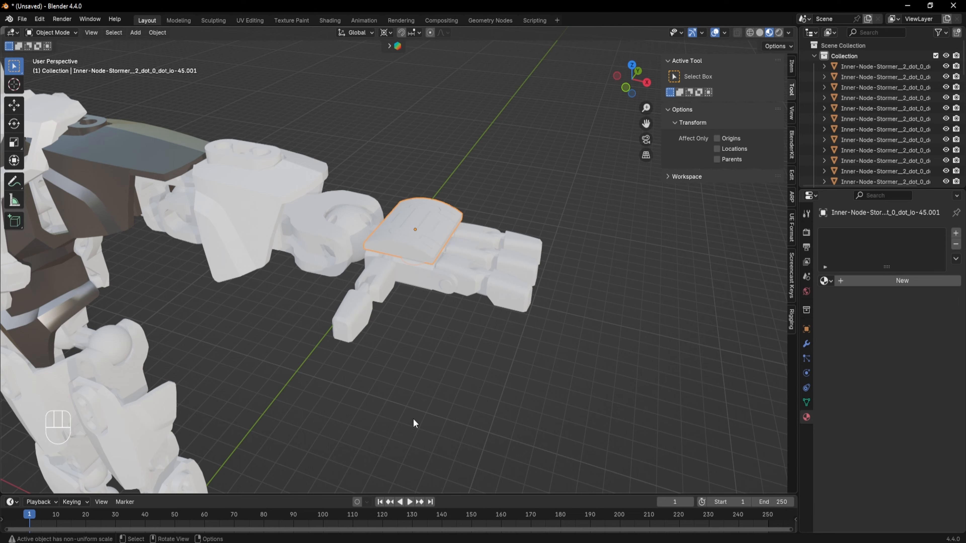
click(825, 281)
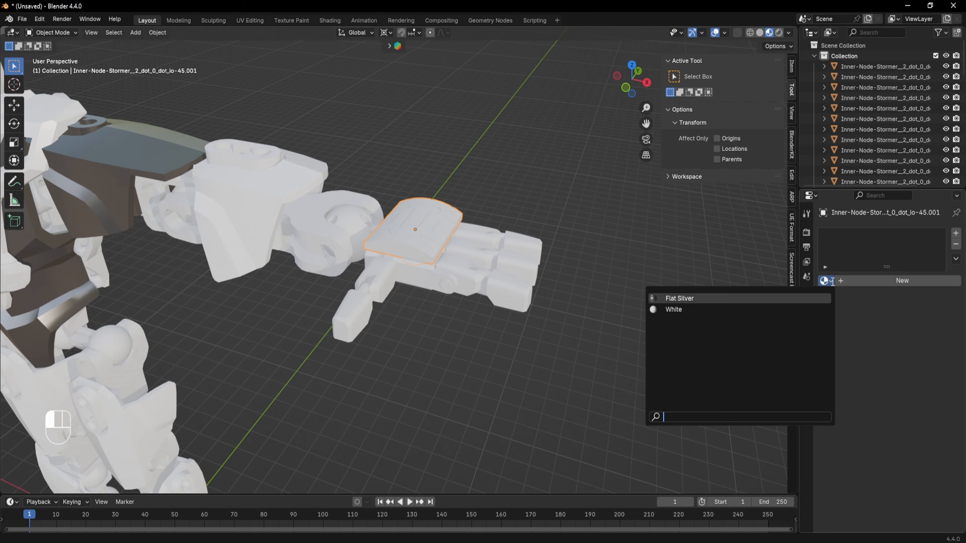
click(701, 313)
- Select the torso's back plate, remove its extra material slot and assign the White material
scroll(365, 297, down, 3)
shift+middle_drag(228, 296, 377, 289)
middle_drag(377, 290, 373, 346)
middle_drag(490, 336, 552, 241)
click(525, 238)
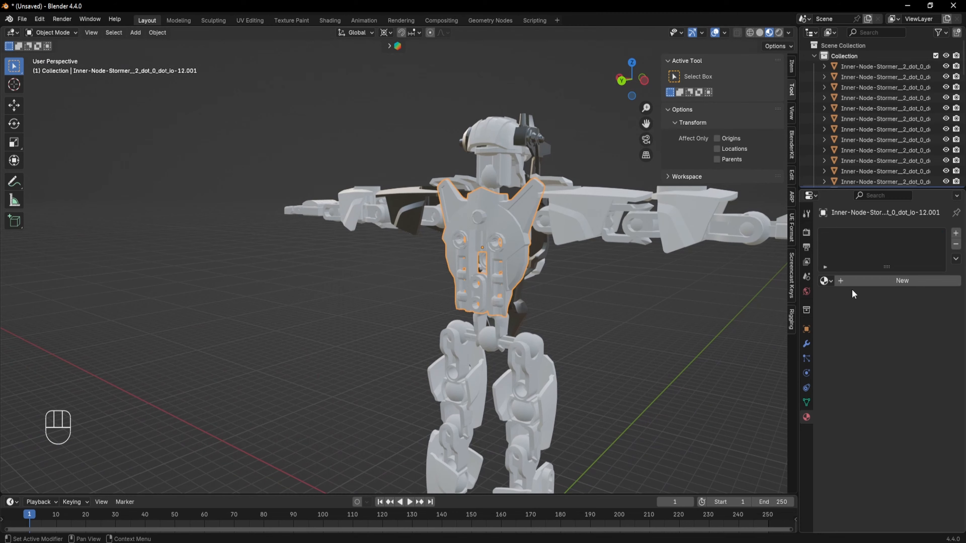
click(825, 281)
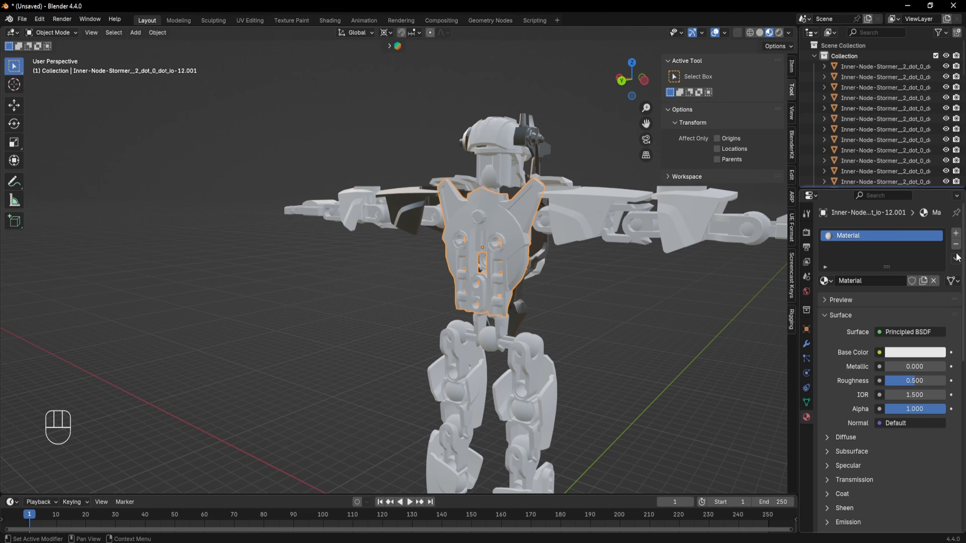
click(956, 244)
click(825, 281)
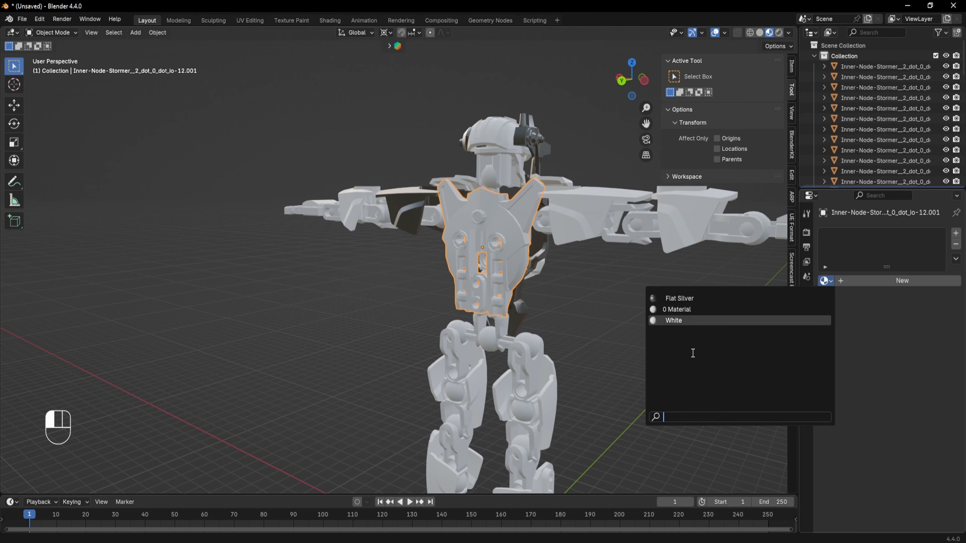
click(673, 320)
- Orbit and zoom around the robot to find parts that still lack a material
middle_drag(584, 302, 493, 280)
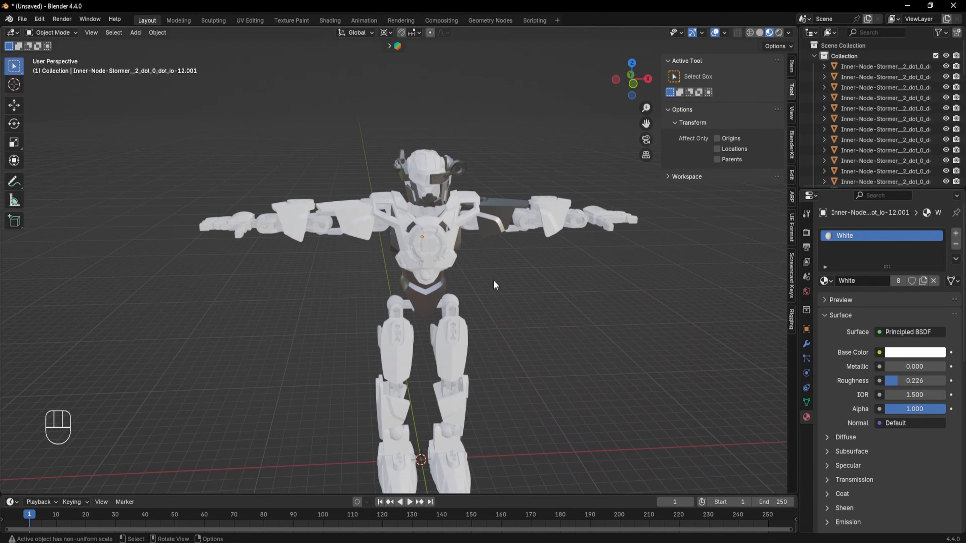
scroll(456, 219, up, 3)
shift+middle_drag(453, 234, 441, 260)
middle_drag(442, 260, 499, 299)
middle_drag(499, 299, 464, 251)
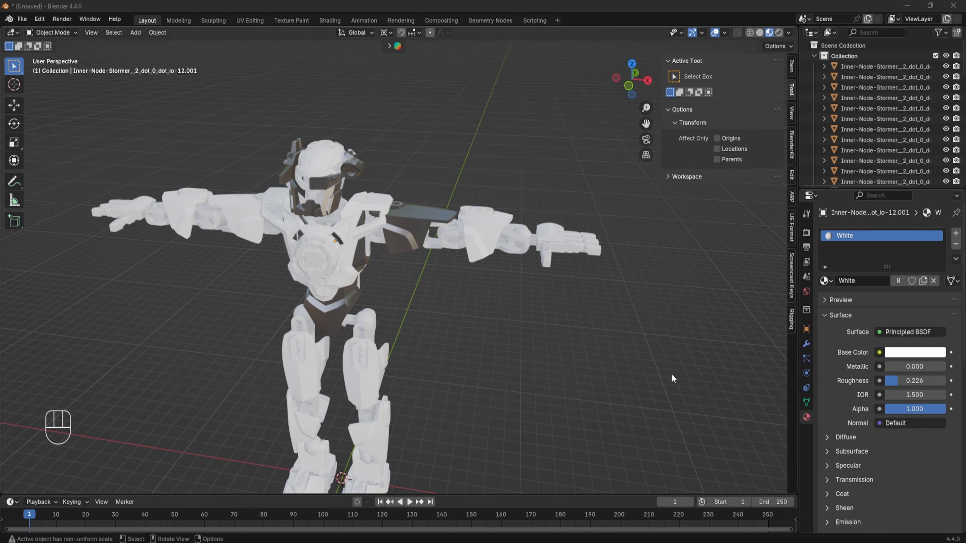
middle_drag(458, 227, 531, 204)
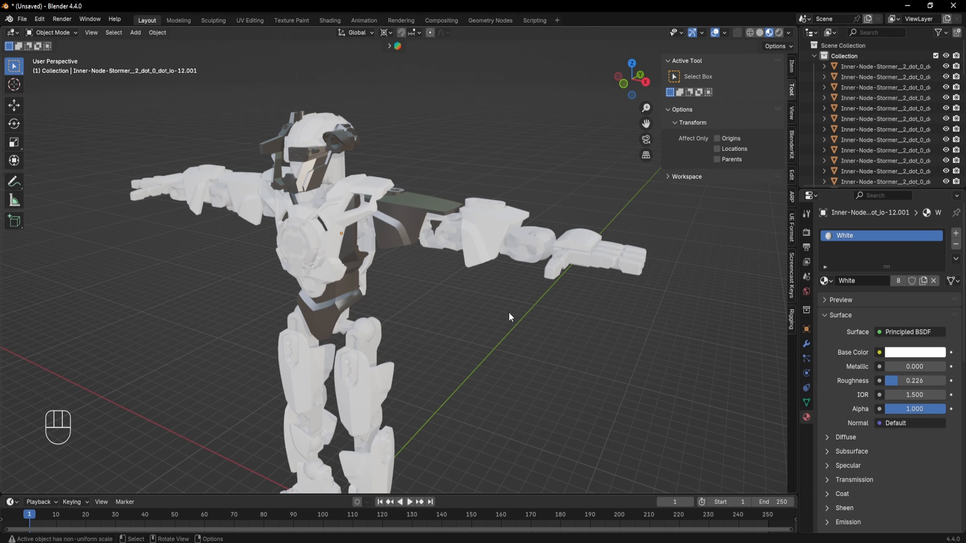
middle_drag(509, 317, 477, 292)
scroll(527, 293, up, 1)
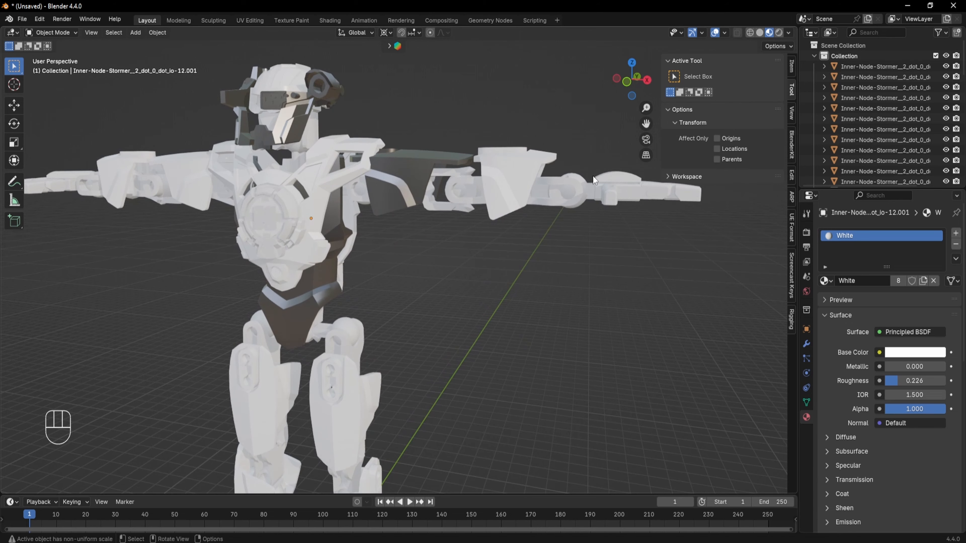
- Select the hip joint parts, create a new material for them and name it Black
click(551, 202)
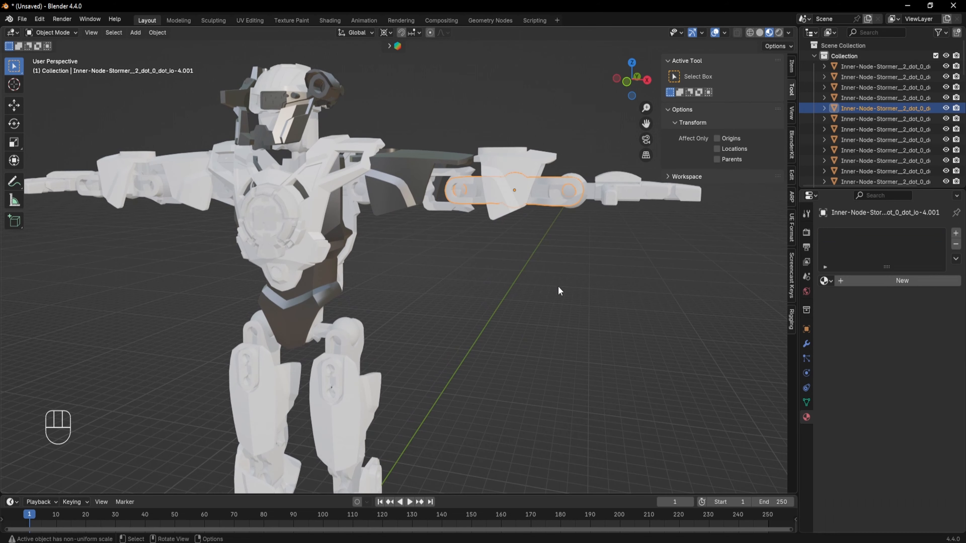
click(309, 327)
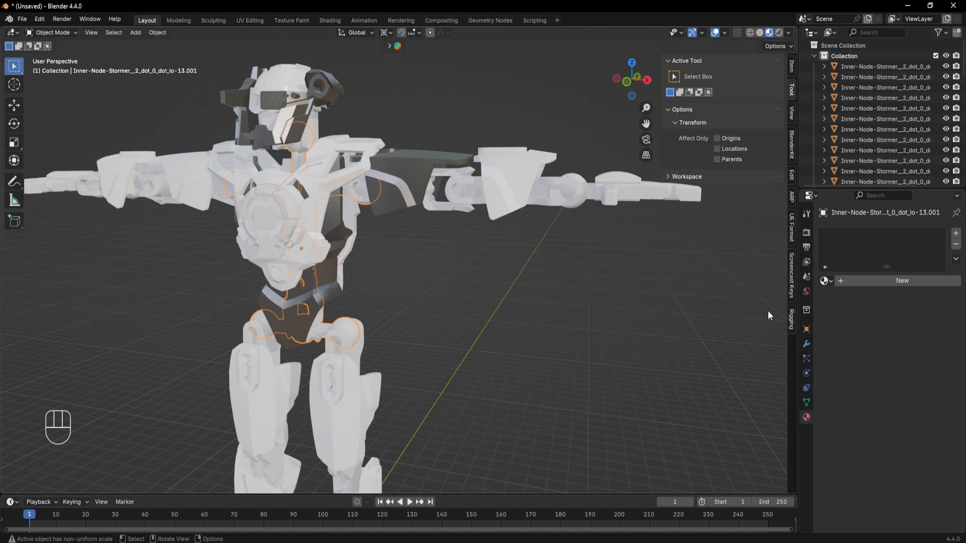
click(824, 281)
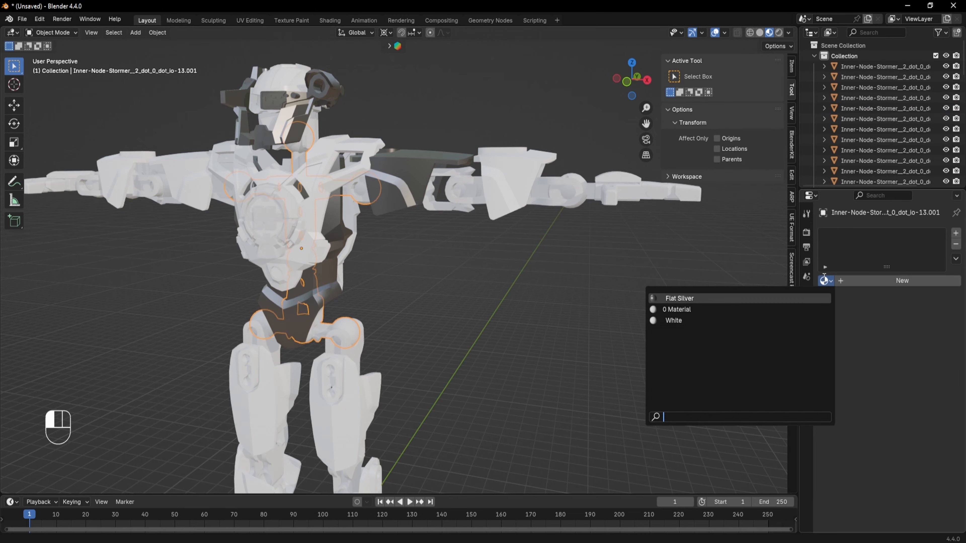
click(883, 284)
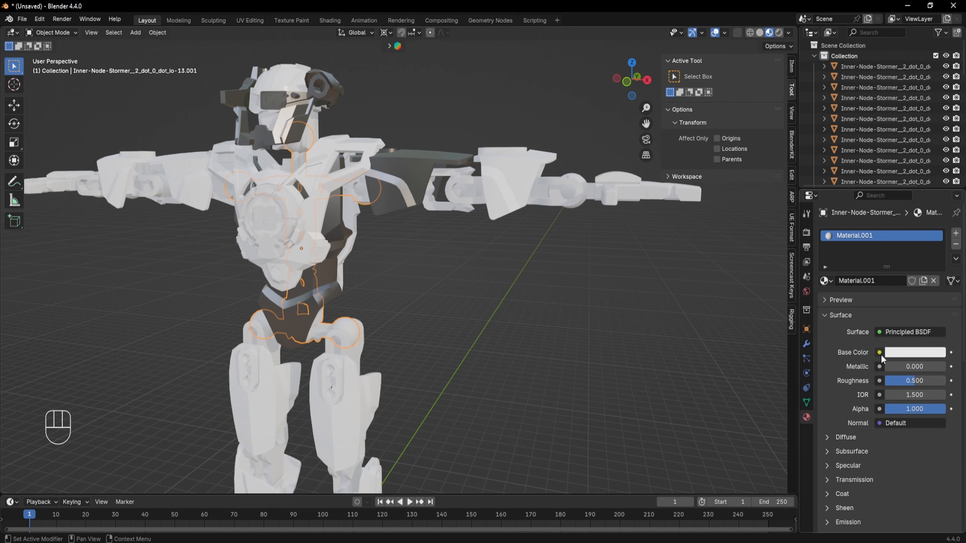
click(868, 277)
text(B)
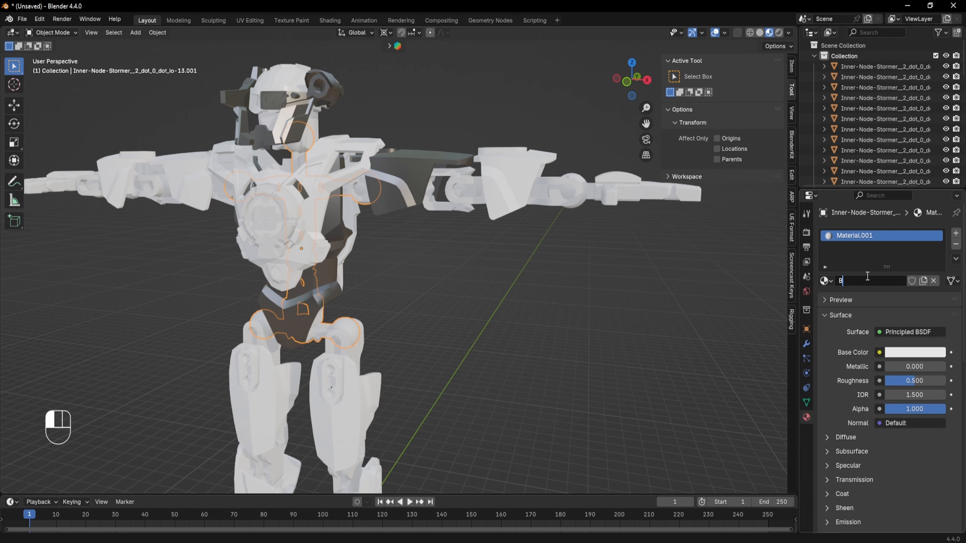
text(lack)
key(Return)
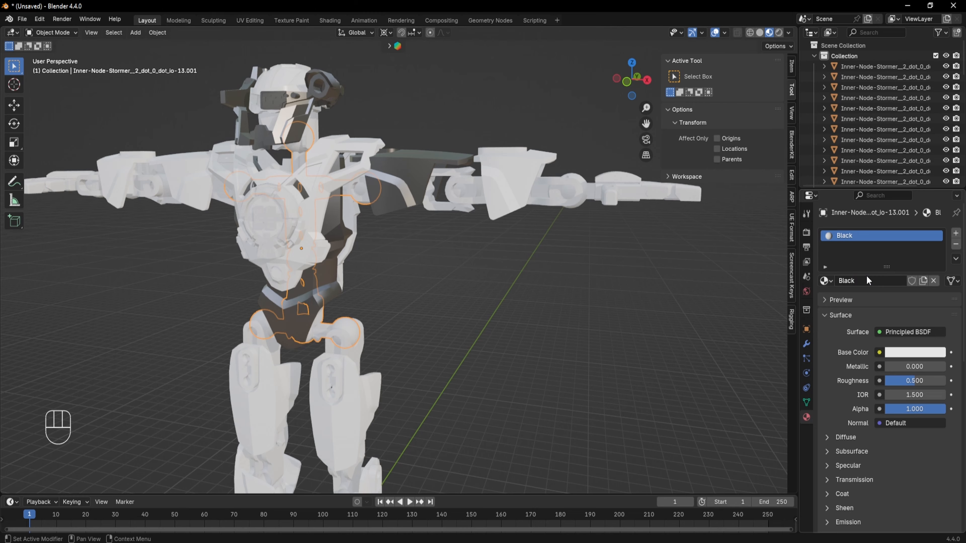
- Set the Black material's base color to hex 05131D
click(912, 354)
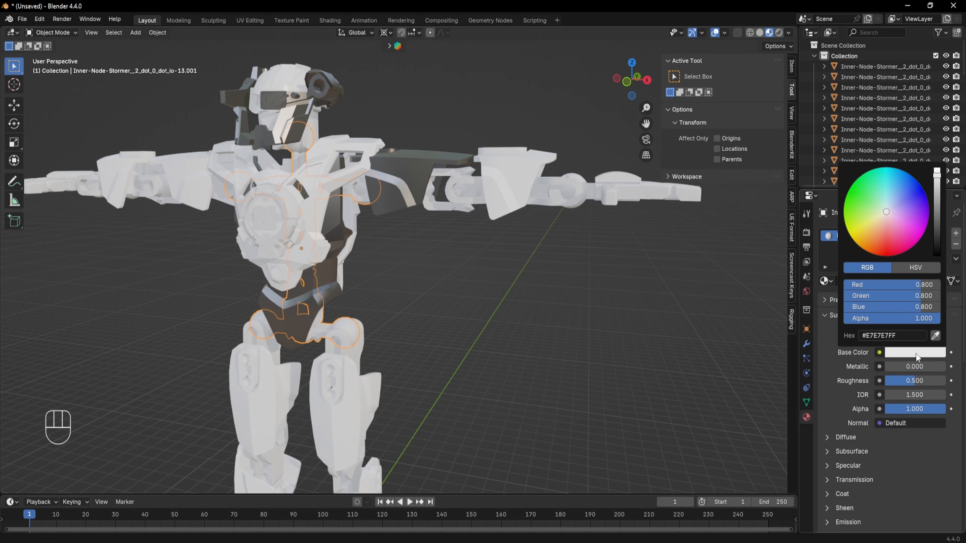
click(906, 339)
text(05131D)
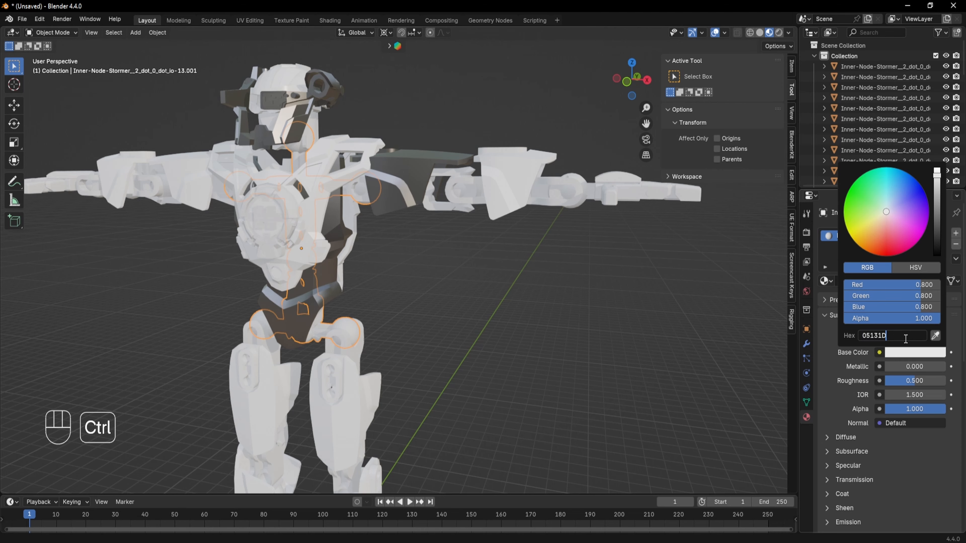
key(Return)
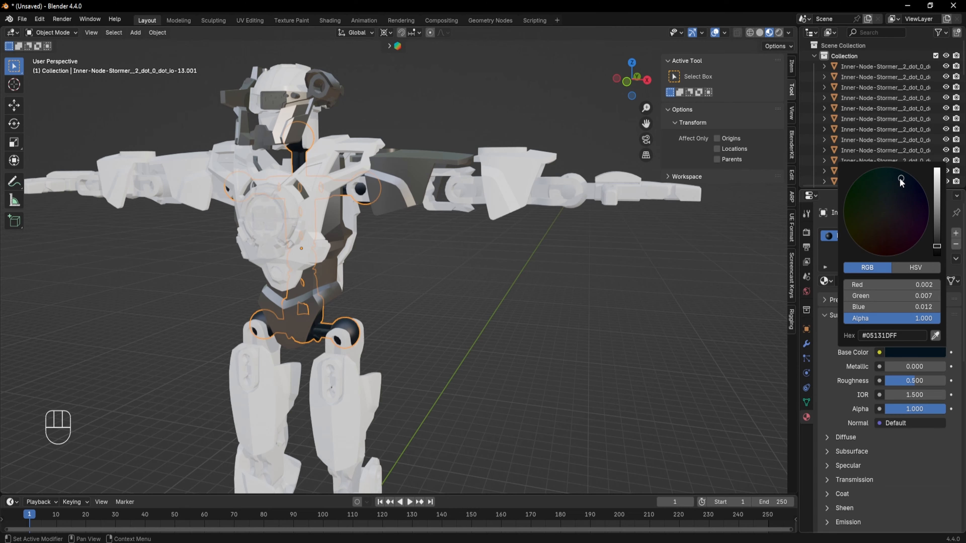
- Set the Black material's Roughness to 0.341
click(440, 370)
shift+middle_drag(440, 370, 563, 280)
click(374, 259)
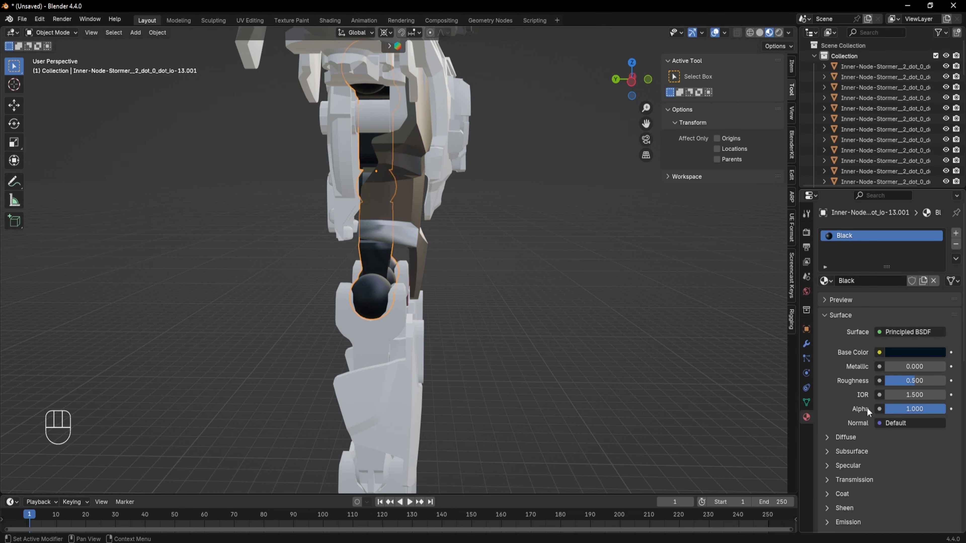
drag(892, 367, 908, 381)
scroll(406, 295, up, 5)
middle_drag(422, 283, 527, 281)
scroll(527, 280, down, 3)
drag(939, 367, 886, 367)
drag(909, 381, 906, 381)
click(559, 356)
middle_drag(559, 356, 625, 349)
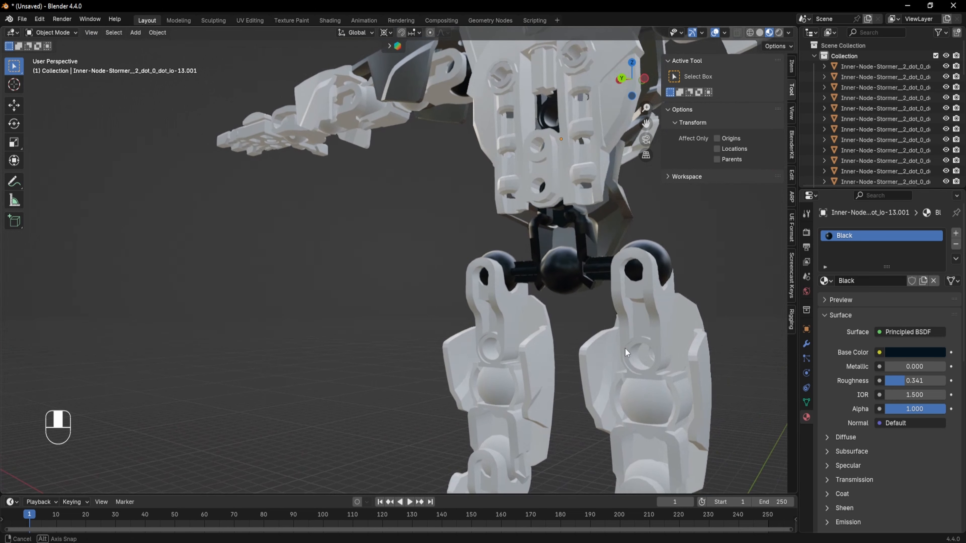
- Select the shoulder joint on the right arm and assign the Black material to it
scroll(559, 306, down, 3)
shift+middle_drag(559, 305, 486, 295)
click(504, 183)
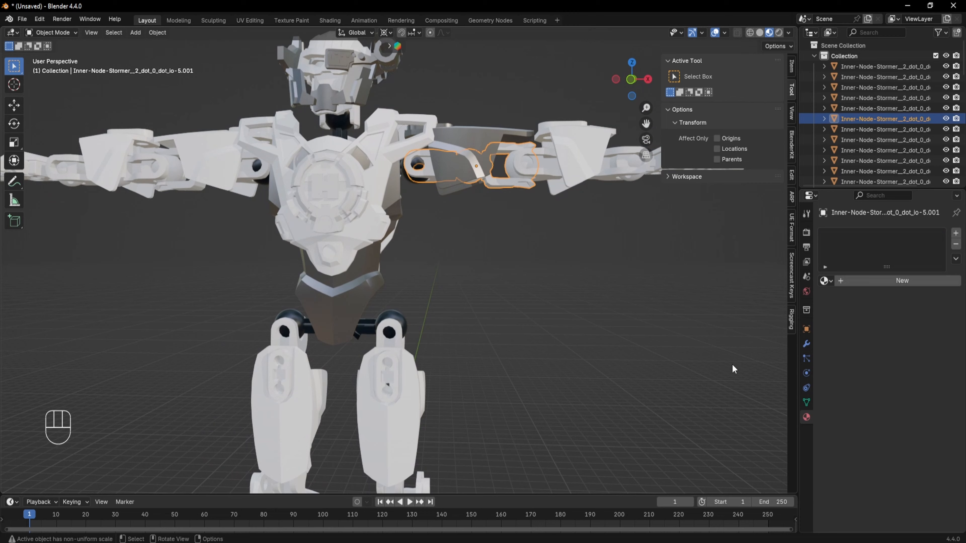
click(833, 281)
click(727, 298)
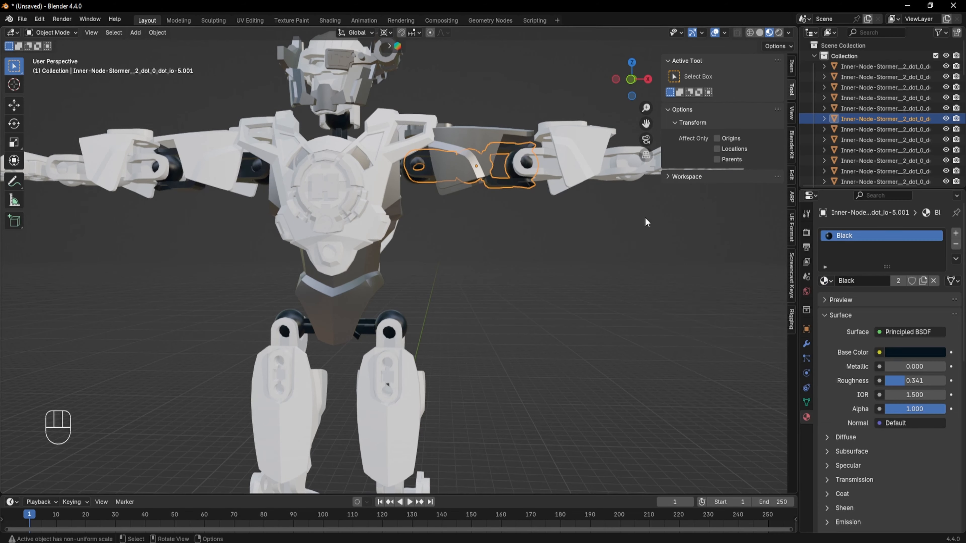
- Select the elbow joint on the right arm and assign the Black material to it
middle_drag(645, 218, 541, 203)
click(541, 204)
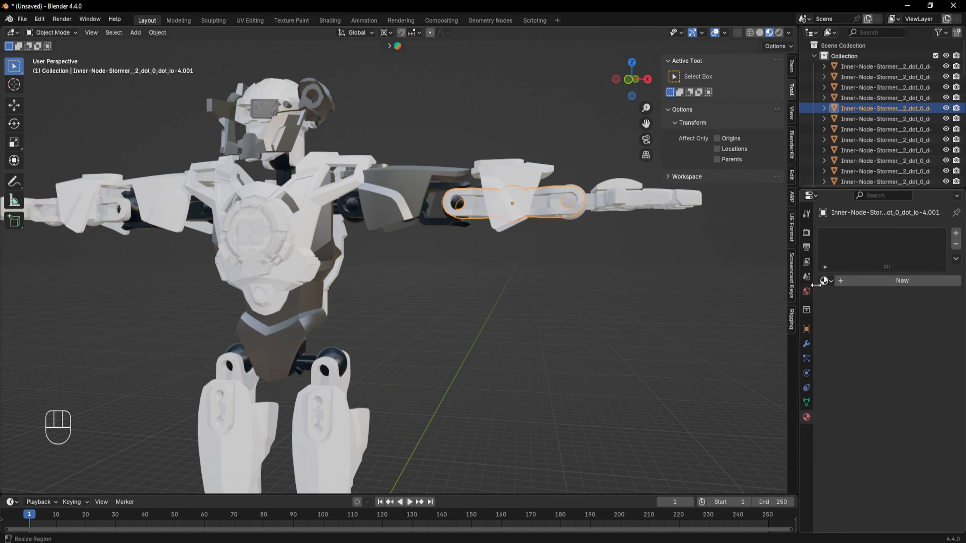
click(830, 282)
click(707, 299)
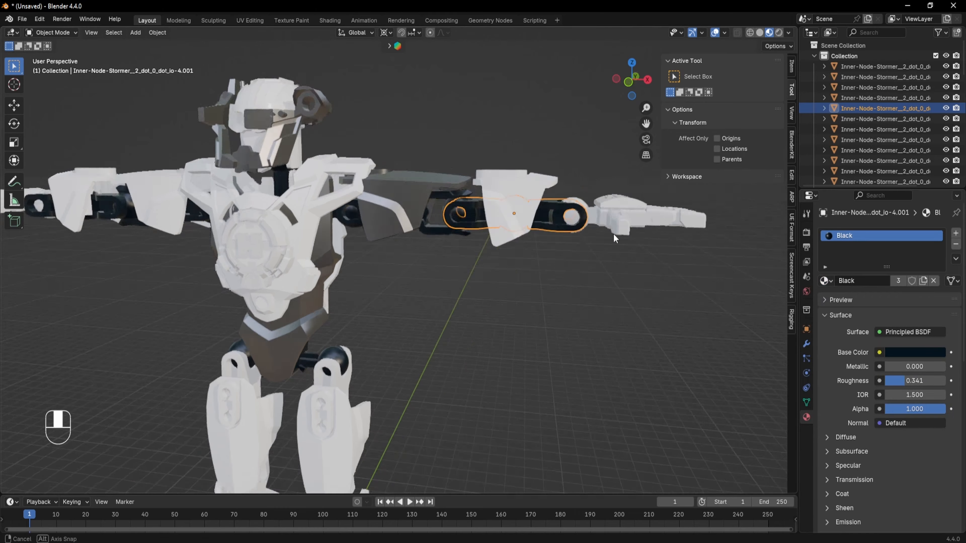
- Select the upper knee joint piece on the leg and assign the Black material to it
shift+middle_drag(613, 233, 442, 232)
click(442, 232)
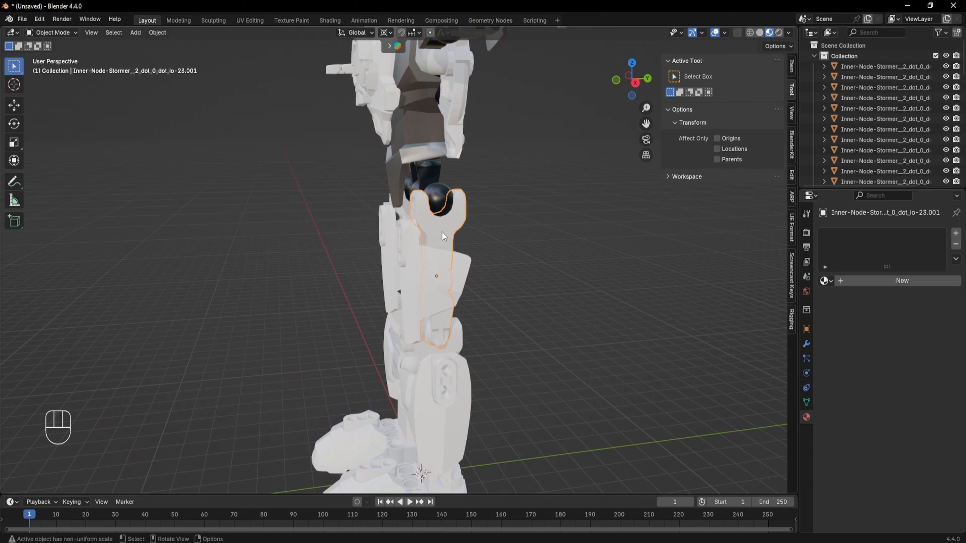
click(826, 281)
click(704, 299)
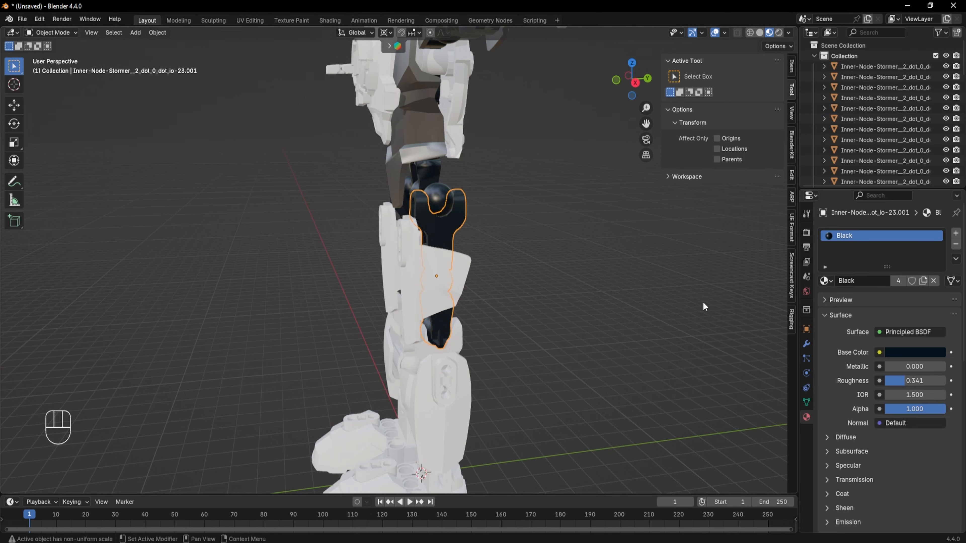
- Select the knee piece just below it and assign the Black material to it
click(459, 352)
click(826, 281)
click(770, 300)
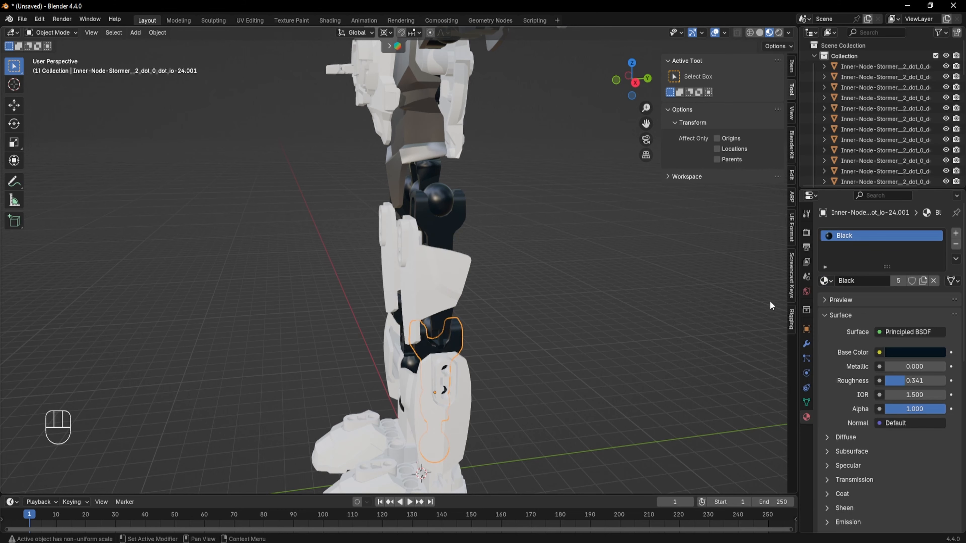
- Select the right wrist ball part and assign the Black material to it
middle_drag(441, 339, 520, 265)
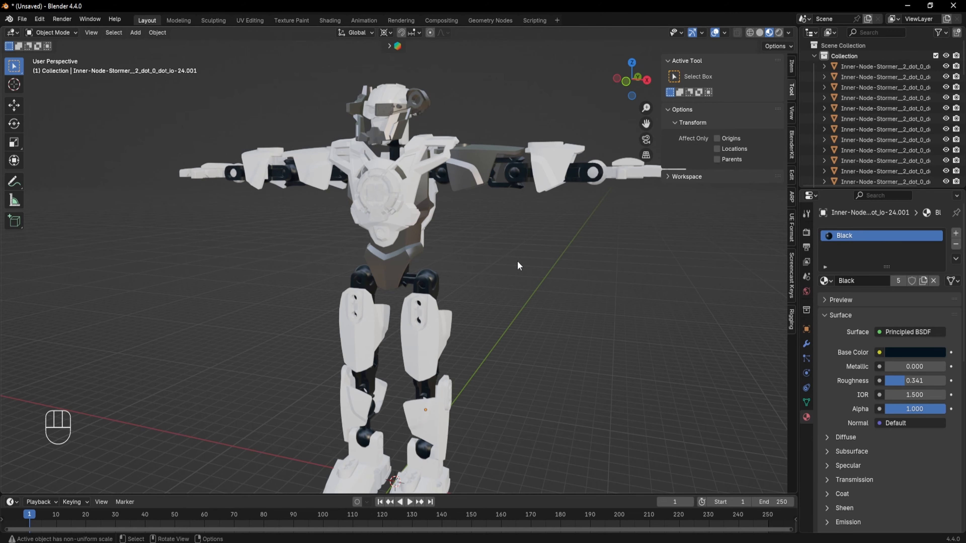
shift+middle_drag(600, 189, 586, 225)
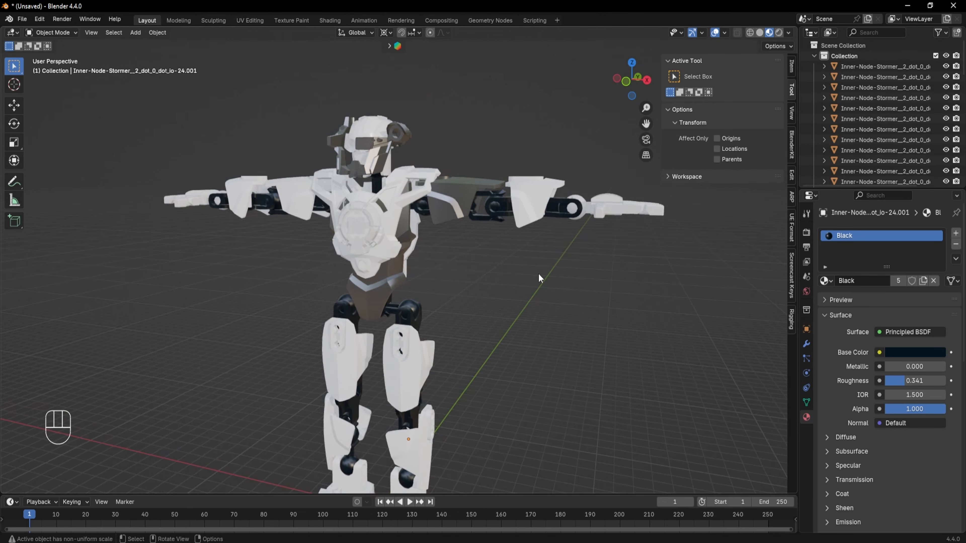
middle_drag(538, 273, 550, 304)
shift+middle_drag(480, 348, 410, 263)
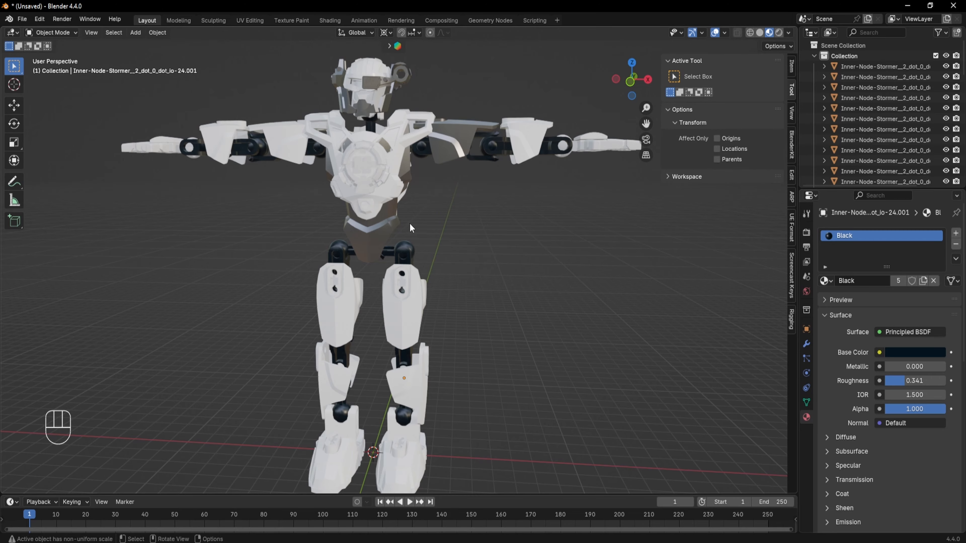
middle_drag(410, 223, 412, 255)
scroll(412, 255, up, 5)
shift+middle_drag(549, 209, 493, 284)
click(444, 200)
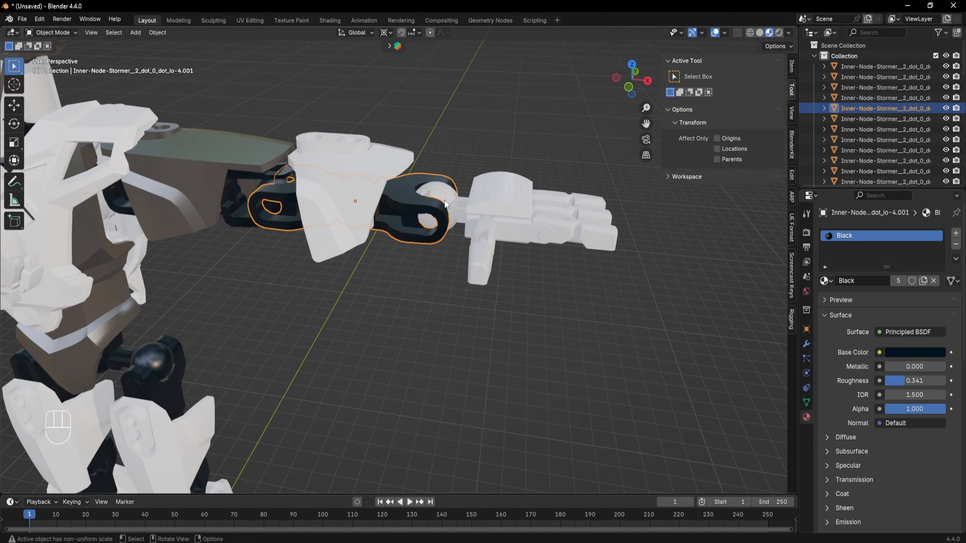
click(452, 199)
click(825, 281)
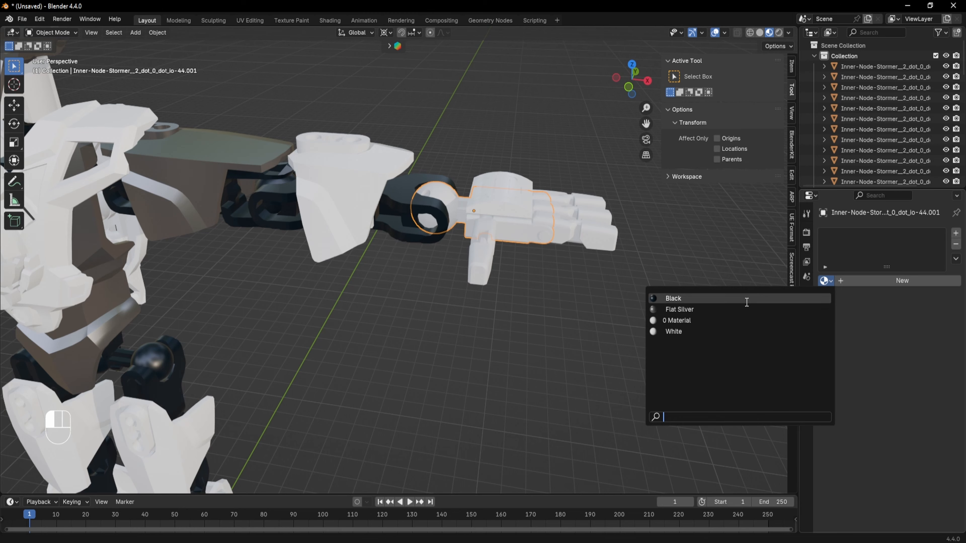
click(747, 302)
- Select the right hand's thumb, palm insert and finger parts one by one, assigning the Black material to each
click(486, 225)
click(827, 280)
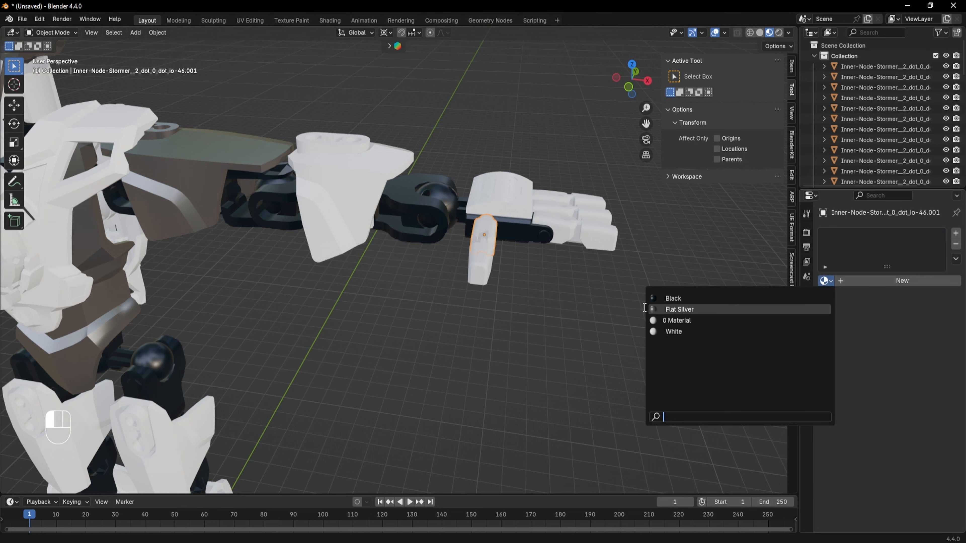
click(662, 298)
click(568, 234)
click(832, 281)
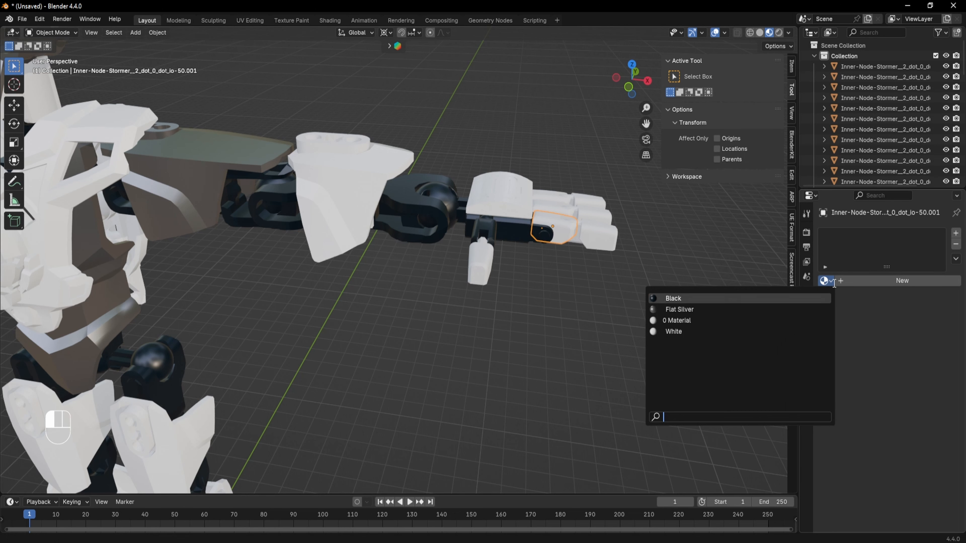
click(710, 299)
click(599, 237)
click(824, 281)
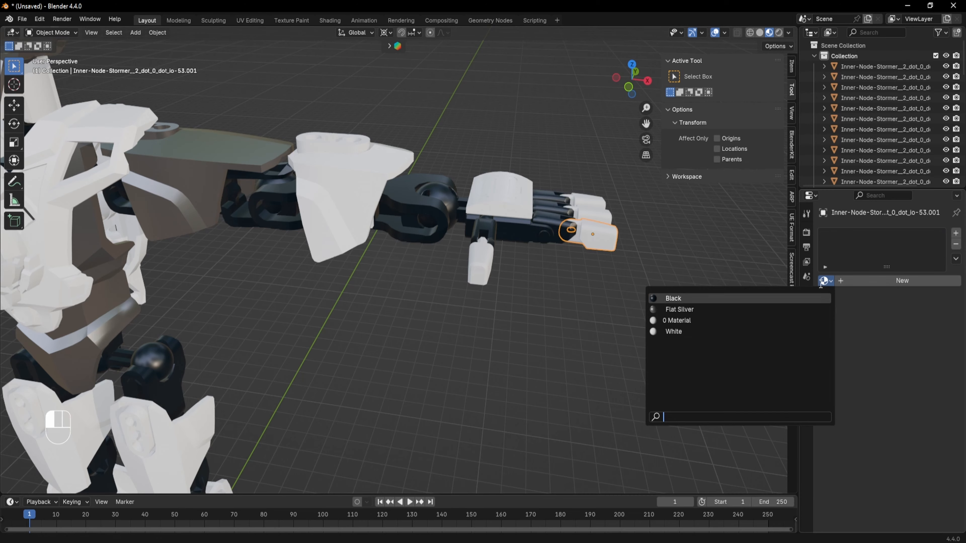
click(744, 298)
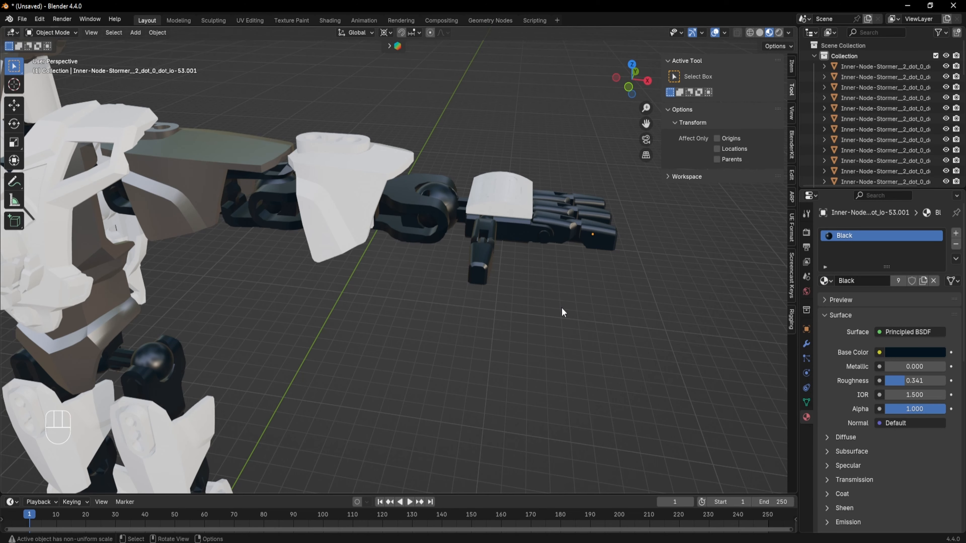
- Select the right hand's palm piece and assign the White material to it
middle_drag(561, 307, 526, 309)
scroll(526, 308, up, 4)
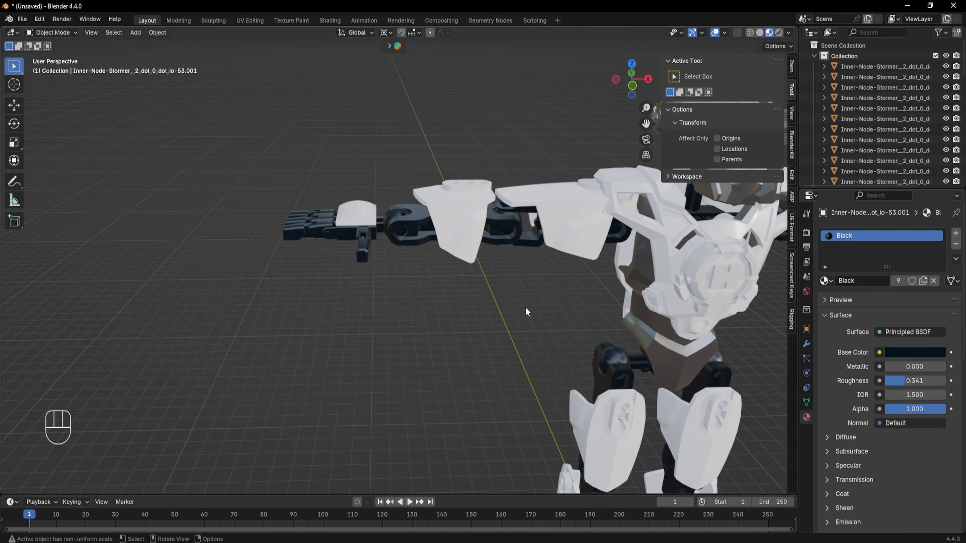
scroll(521, 345, up, 3)
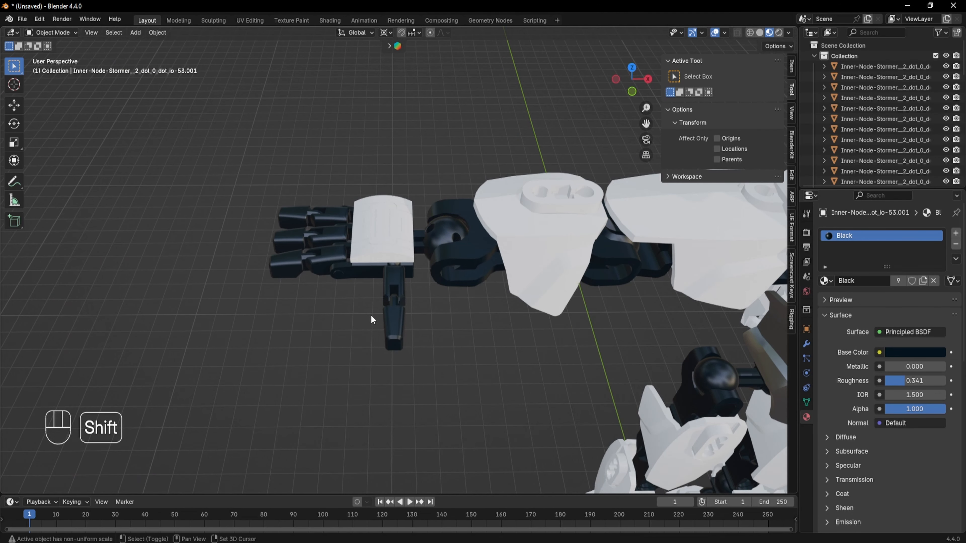
middle_drag(371, 315, 482, 324)
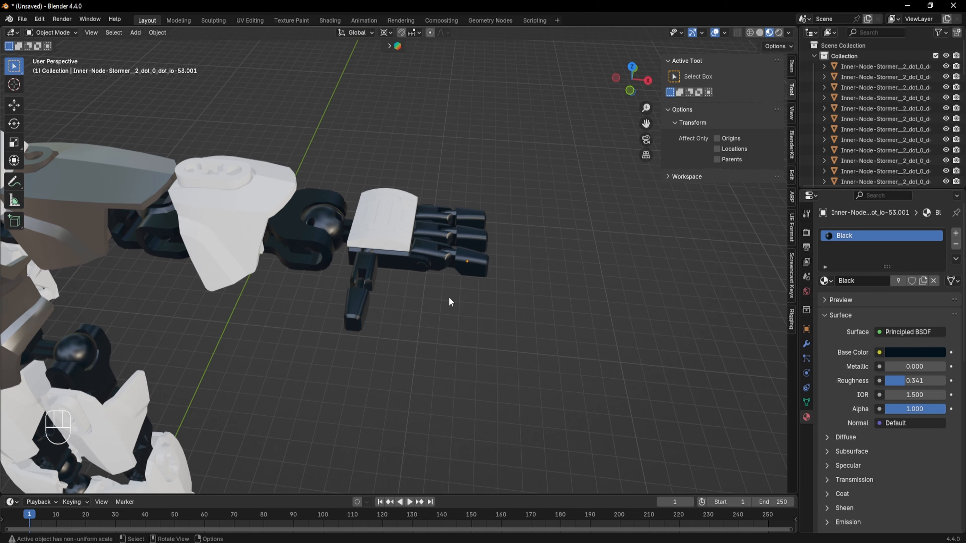
middle_drag(448, 298, 400, 318)
click(826, 280)
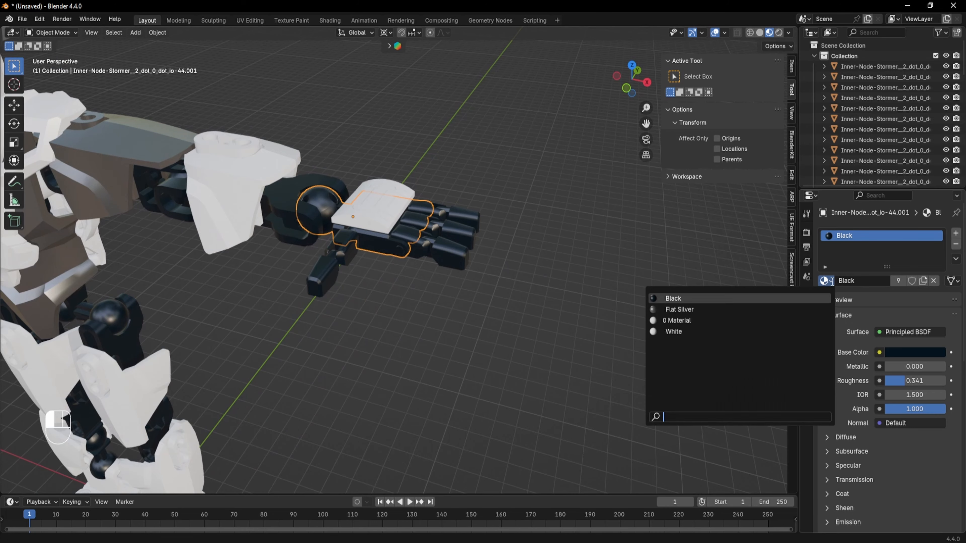
click(680, 330)
- Assign the White material to the thumb's two segments and the finger part one by one
click(341, 247)
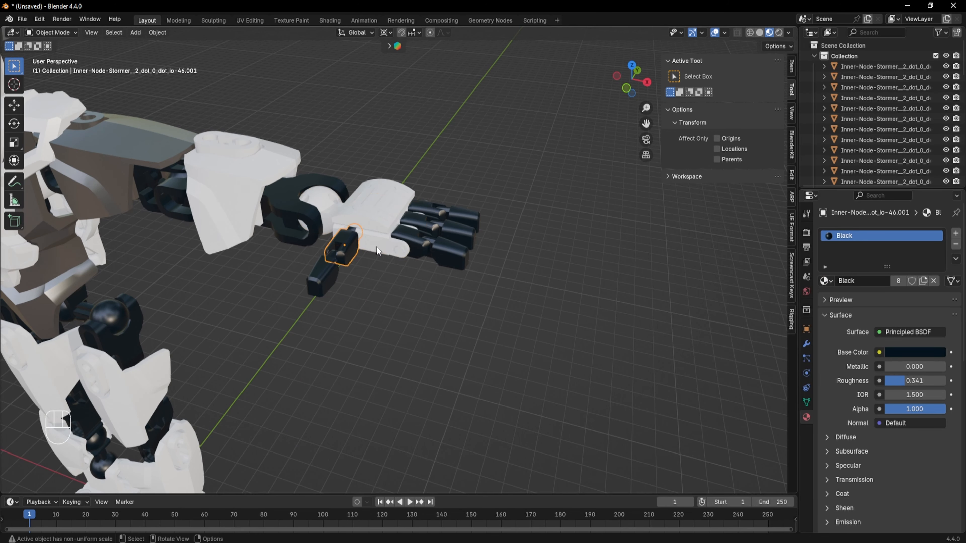
click(826, 281)
click(681, 331)
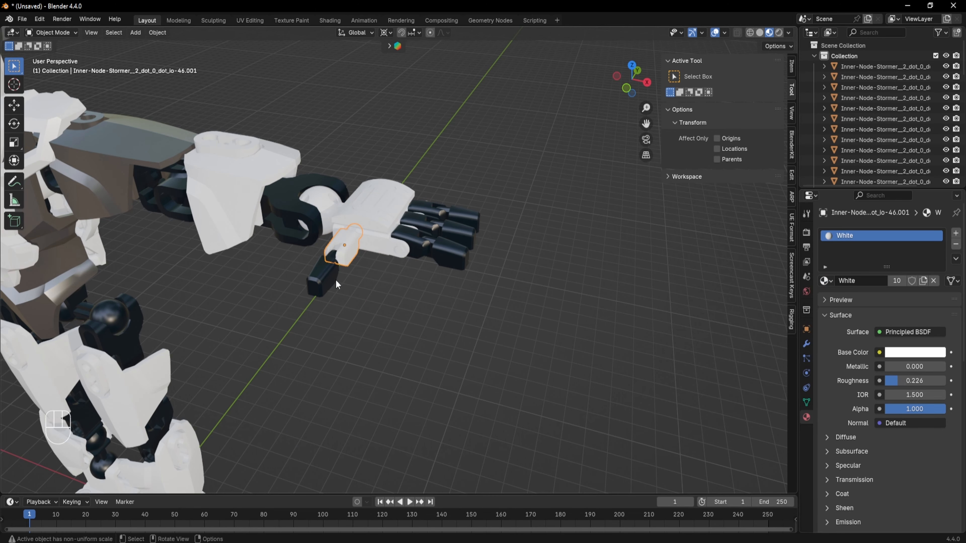
click(310, 289)
click(825, 281)
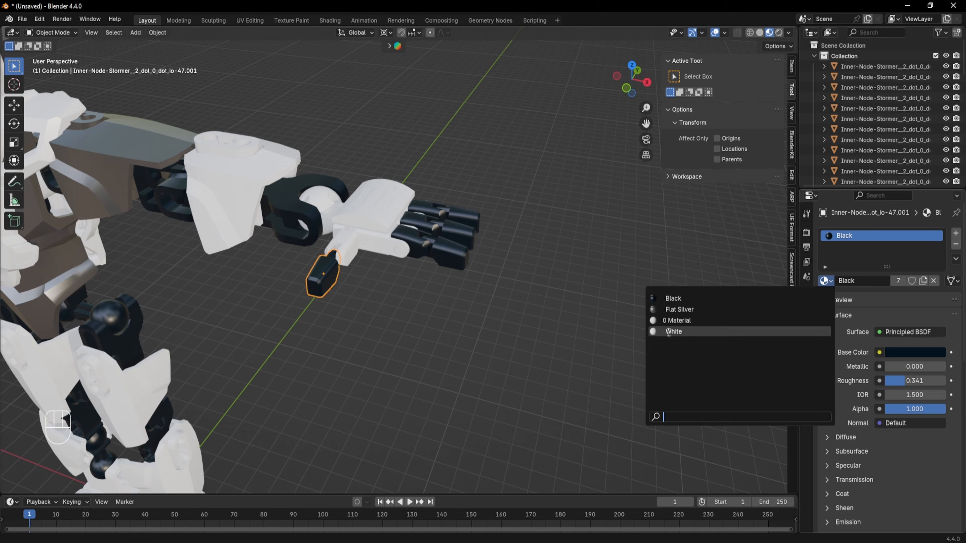
click(680, 330)
click(426, 211)
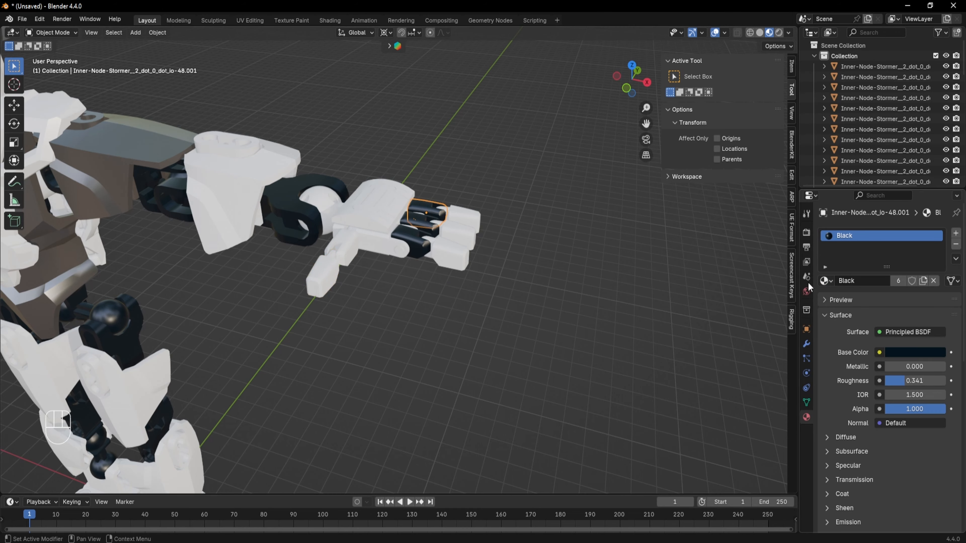
click(821, 281)
click(694, 334)
- Orbit and zoom around the robot to inspect the right hand's material assignments
scroll(403, 376, down, 3)
shift+middle_drag(403, 375, 567, 353)
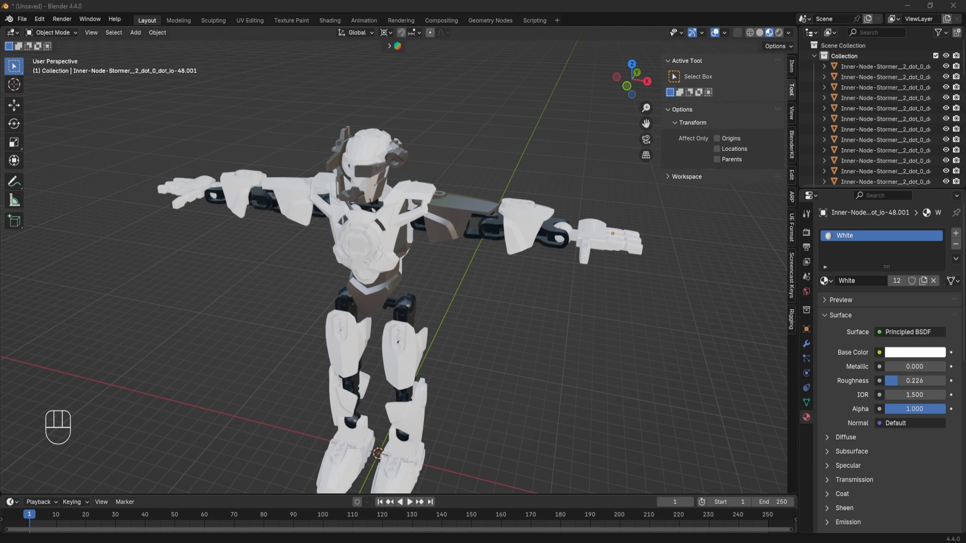
middle_drag(573, 247, 535, 310)
scroll(521, 289, up, 5)
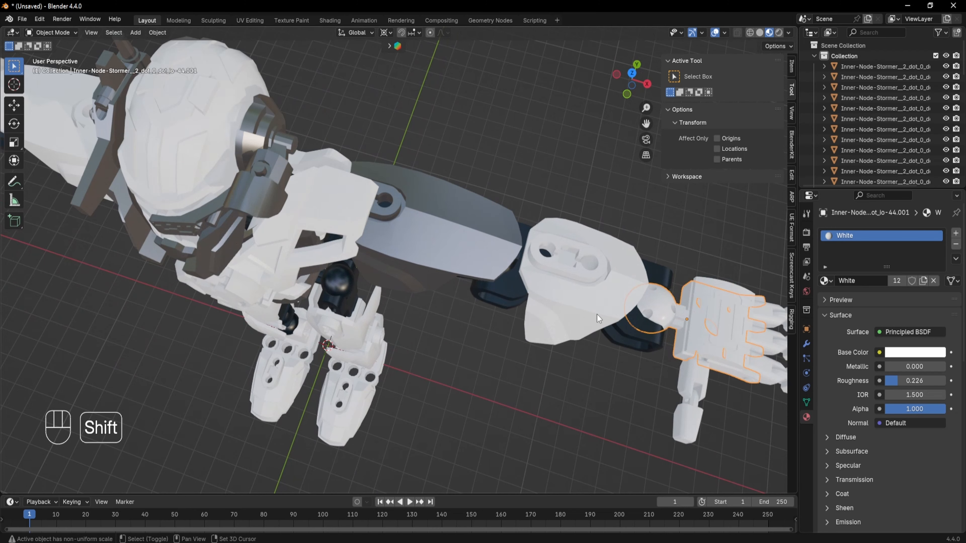
shift+middle_drag(597, 315, 364, 284)
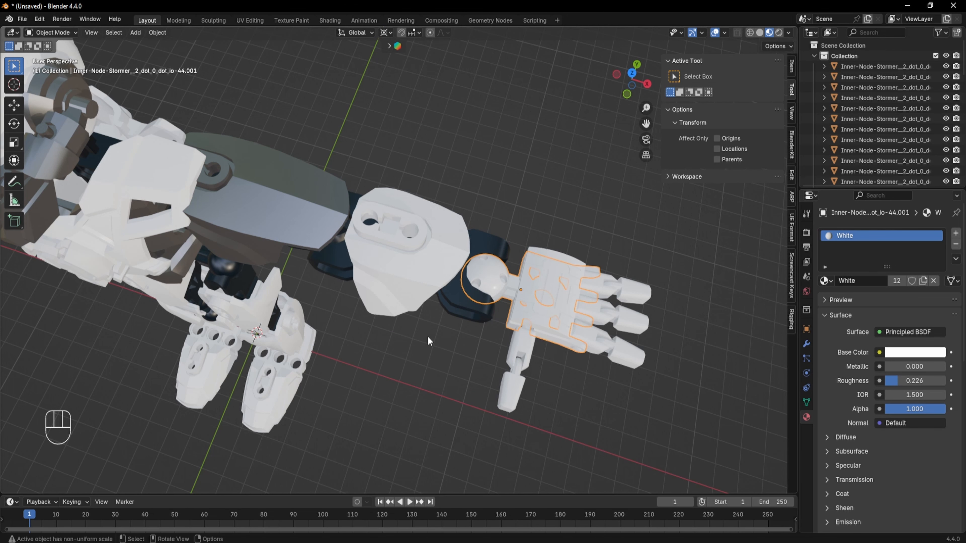
middle_drag(457, 373, 509, 293)
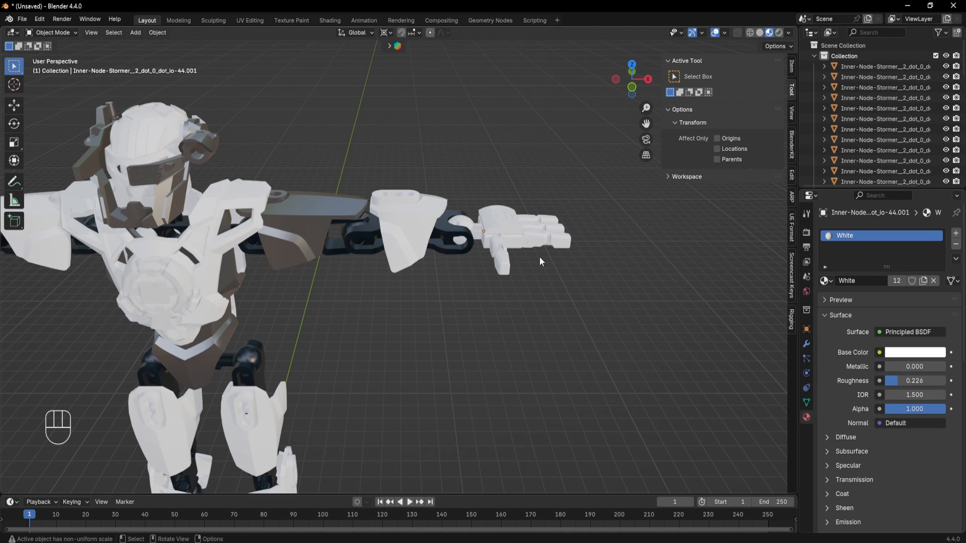
middle_drag(540, 257, 560, 265)
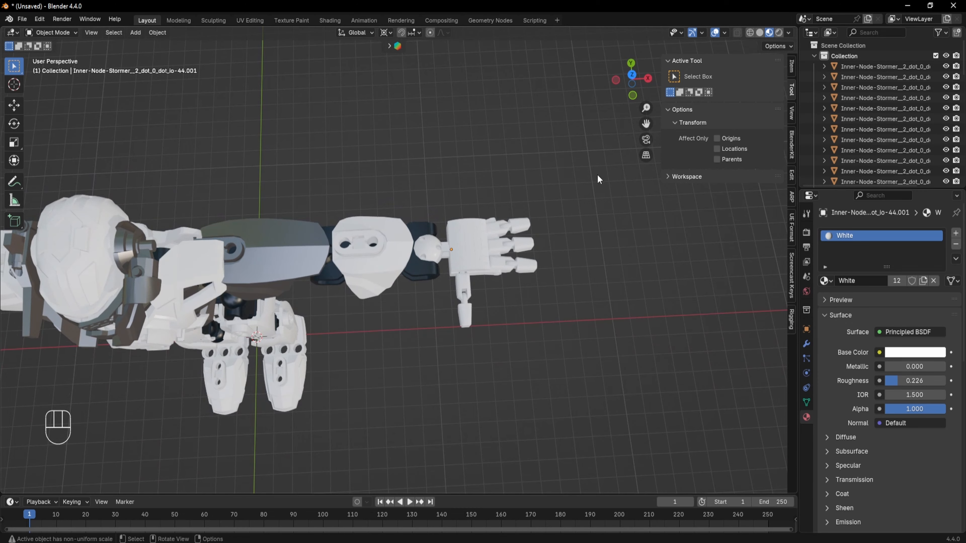
click(631, 75)
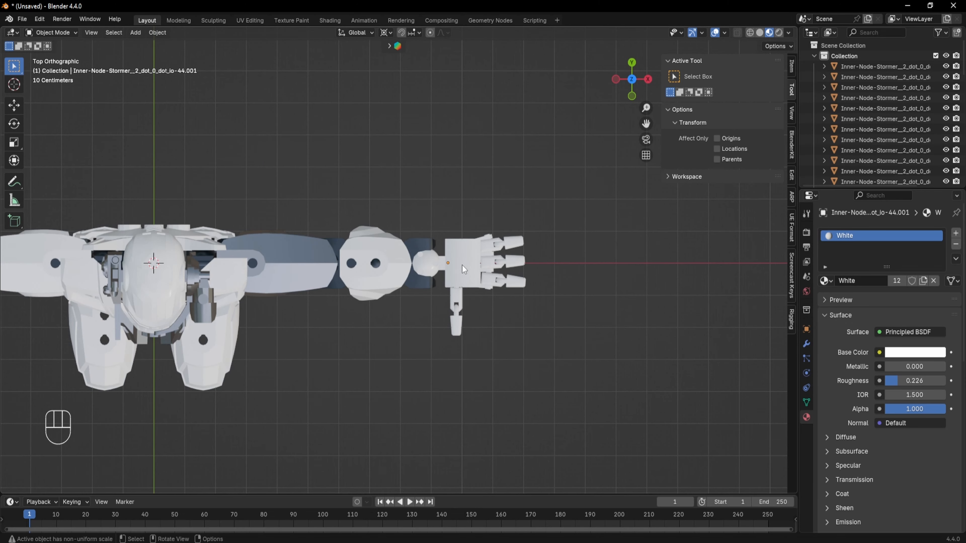
middle_drag(461, 265, 441, 225)
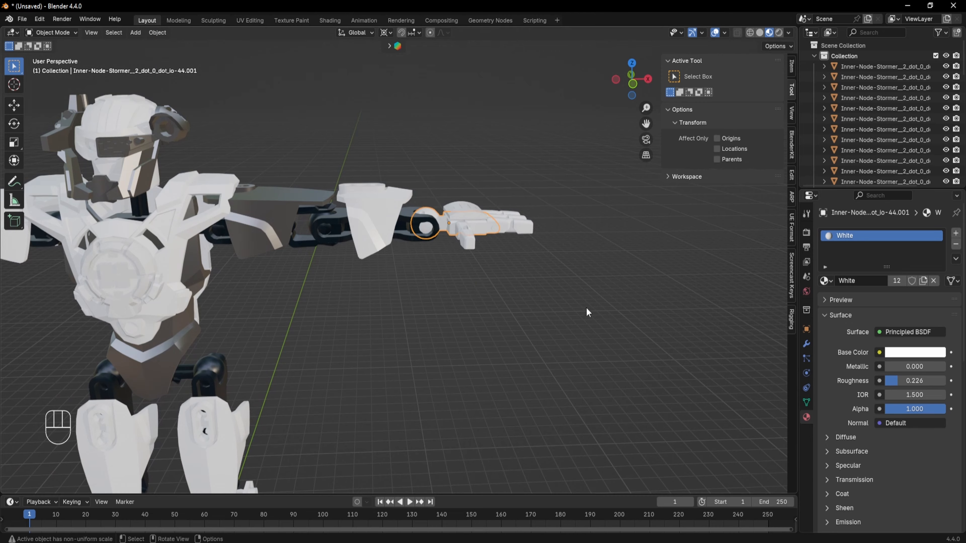
shift+middle_drag(503, 293, 487, 329)
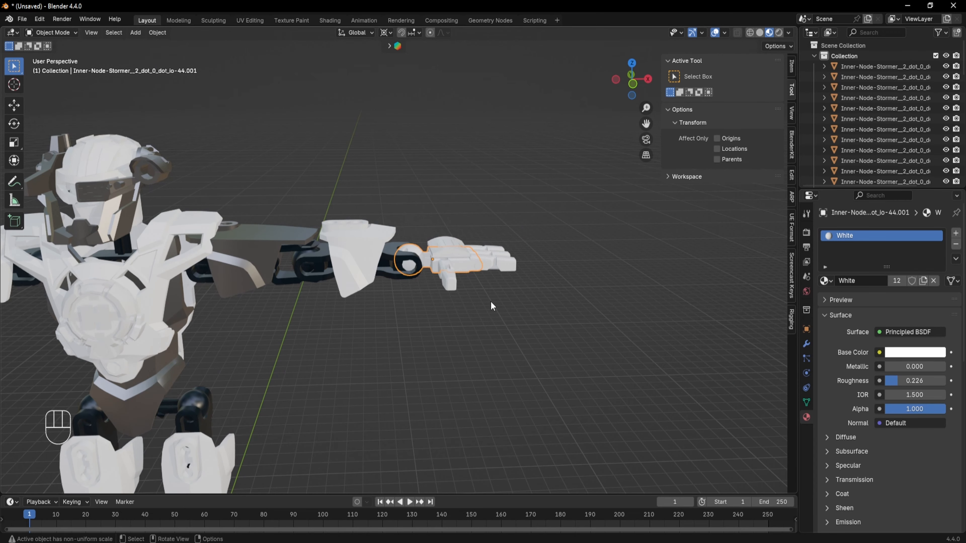
- Enter Edit Mode on the palm object and box-select the wrist ball's geometry in X-ray top view
key(Tab)
click(633, 78)
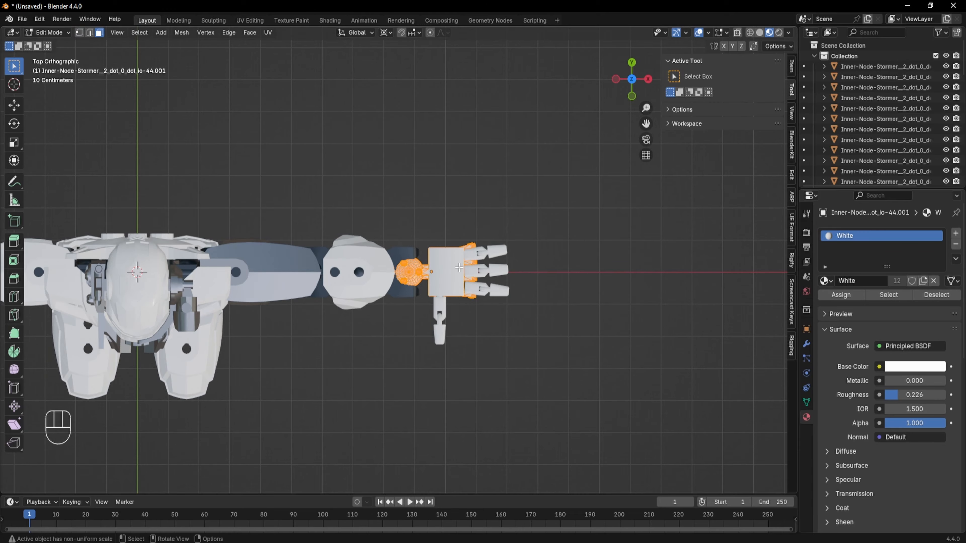
scroll(459, 268, up, 7)
shift+middle_drag(459, 268, 433, 234)
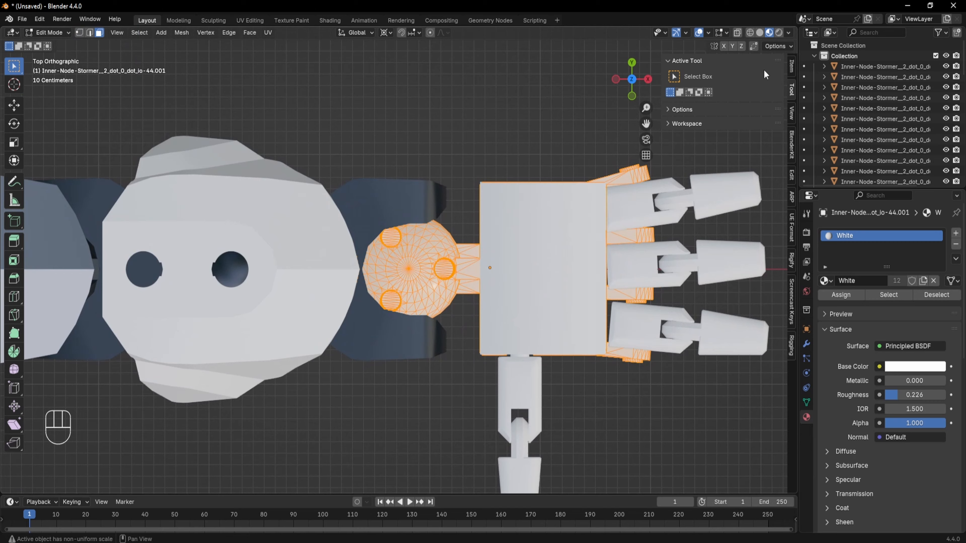
click(737, 33)
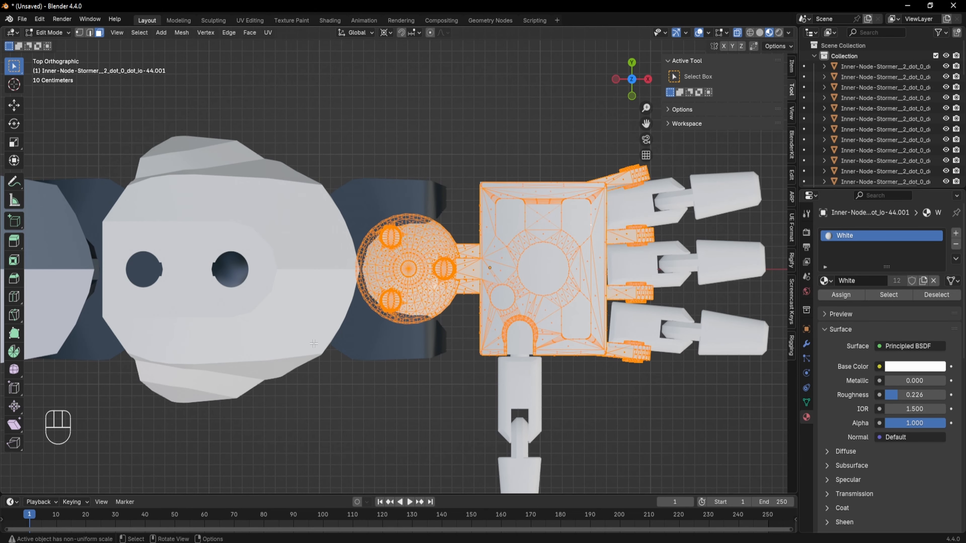
scroll(316, 343, up, 4)
shift+middle_drag(462, 299, 446, 294)
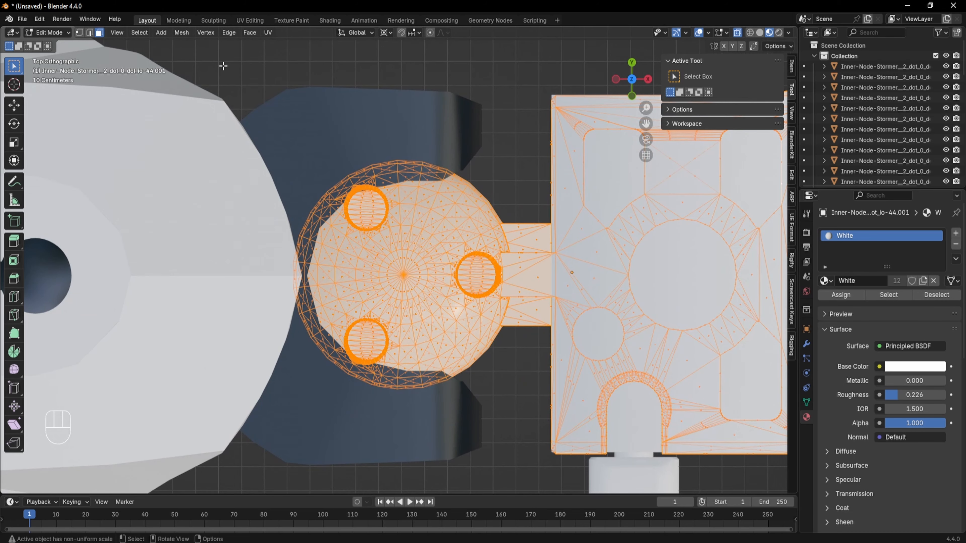
drag(224, 68, 547, 493)
middle_drag(544, 476, 369, 202)
scroll(524, 294, down, 2)
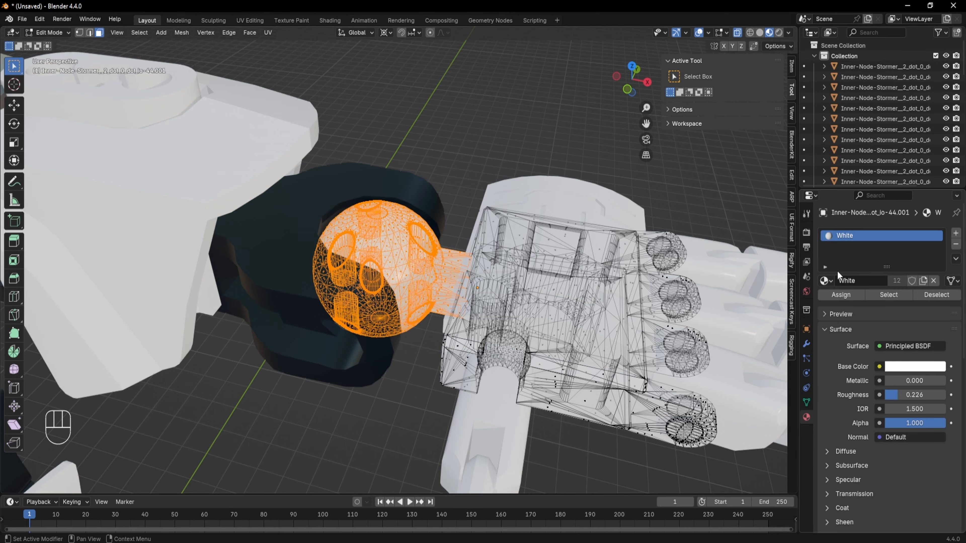
middle_drag(439, 268, 446, 311)
- Try to assign the Black material to the selected wrist ball geometry
click(827, 281)
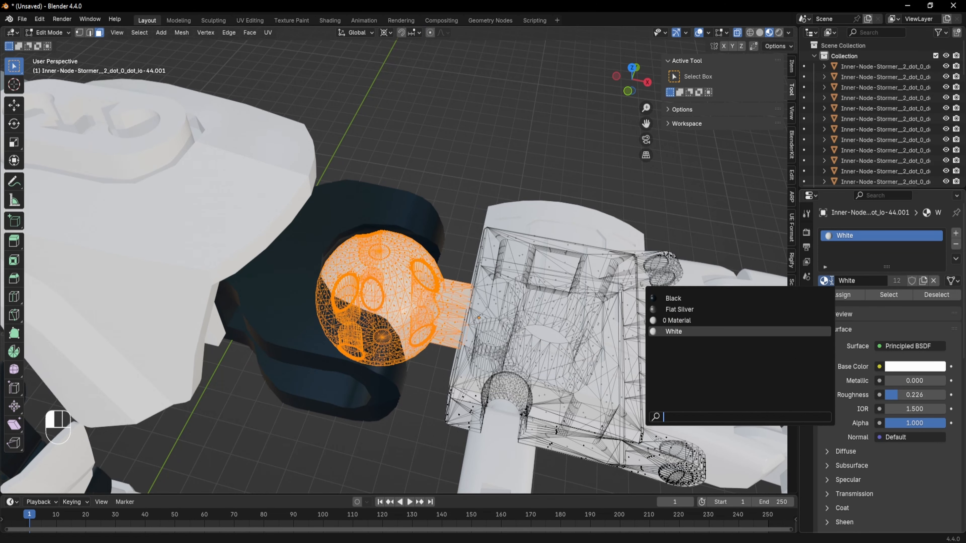
click(673, 299)
middle_drag(576, 330, 566, 332)
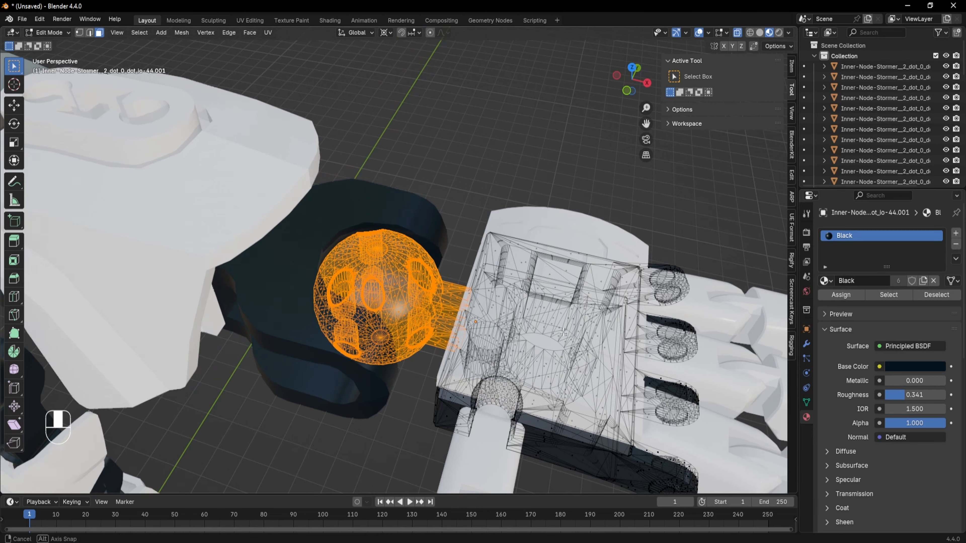
- Undo the previous wrist ball selection and material assignment back to Object Mode
key(ctrl+z)
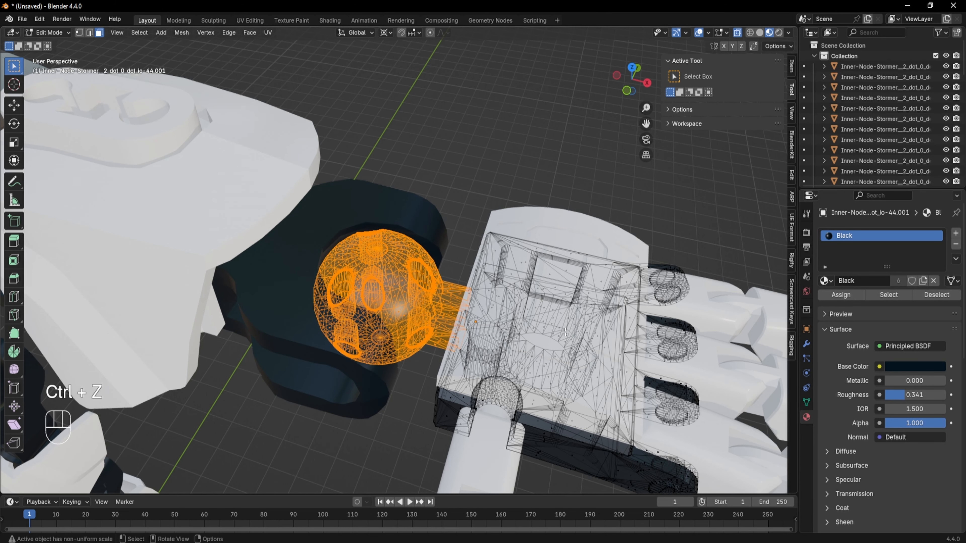
key(ctrl+z)
key(ctrl+z)
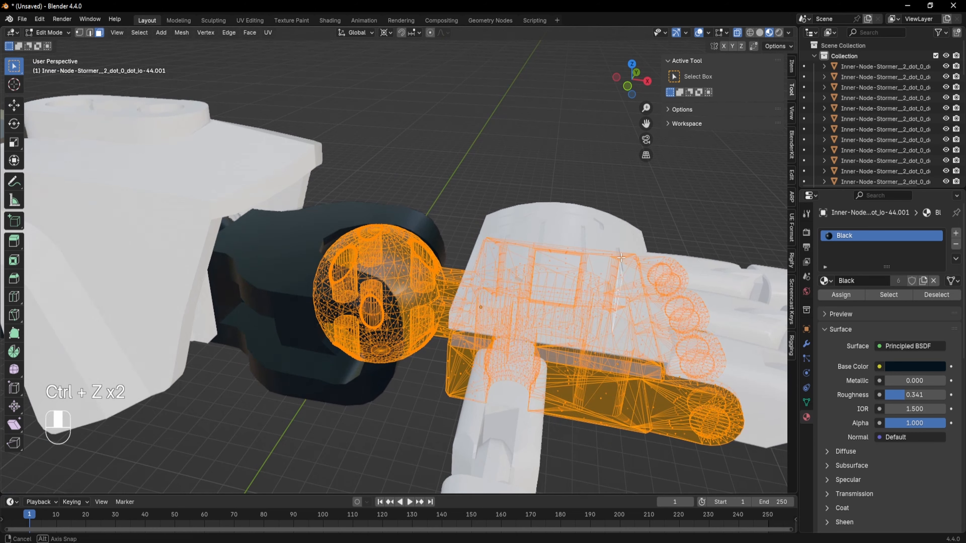
key(ctrl+z)
middle_drag(613, 259, 434, 318)
scroll(456, 304, down, 5)
middle_drag(479, 296, 457, 318)
key(ctrl+z)
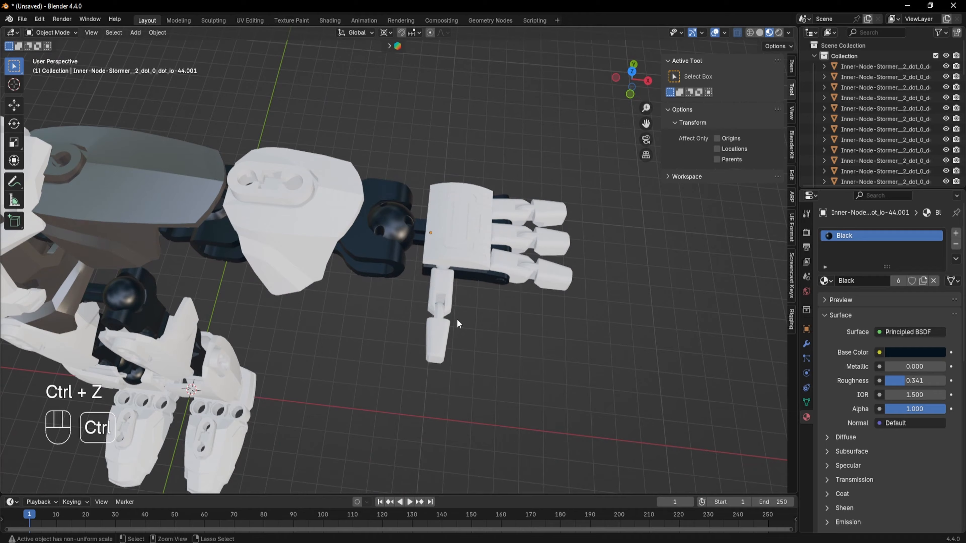
- Enter Edit Mode on the palm object, box-select the wrist ball geometry in bottom X-ray view, and assign Black
click(388, 221)
key(Tab)
middle_drag(389, 221, 384, 253)
click(634, 80)
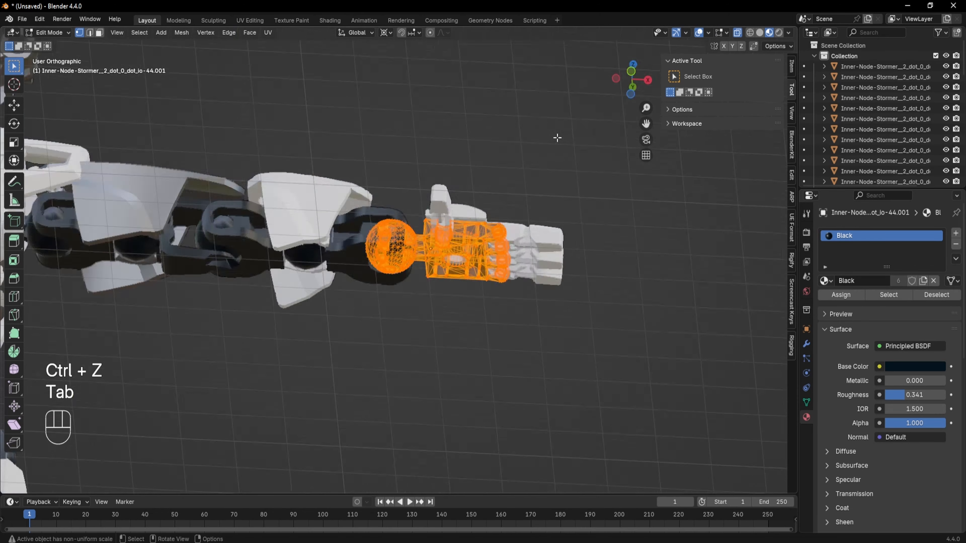
scroll(395, 278, up, 7)
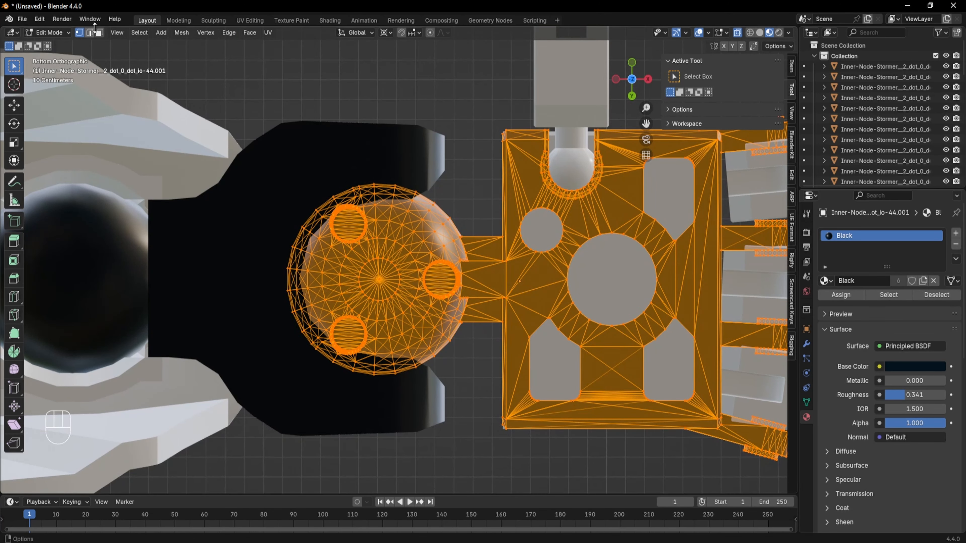
click(99, 33)
drag(259, 144, 501, 399)
shift+middle_drag(459, 299, 461, 282)
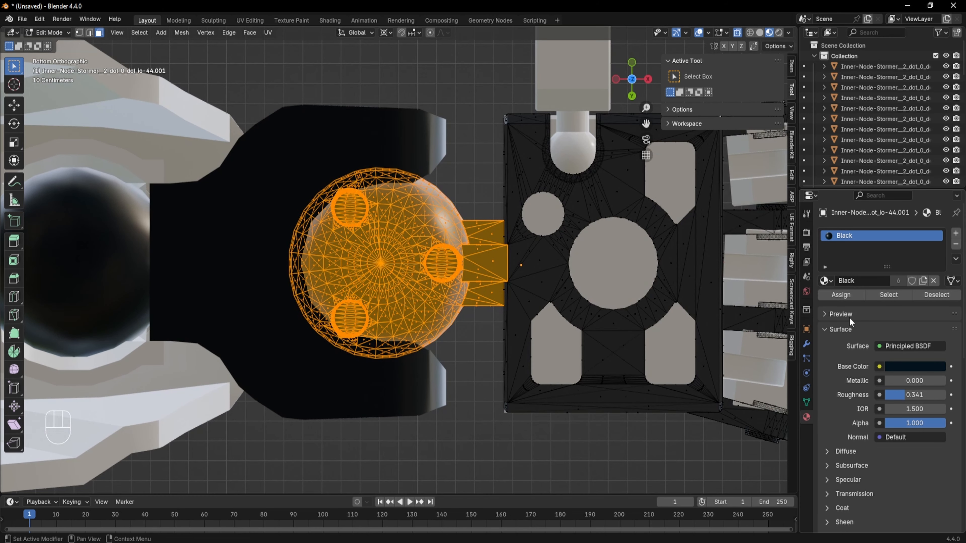
click(849, 297)
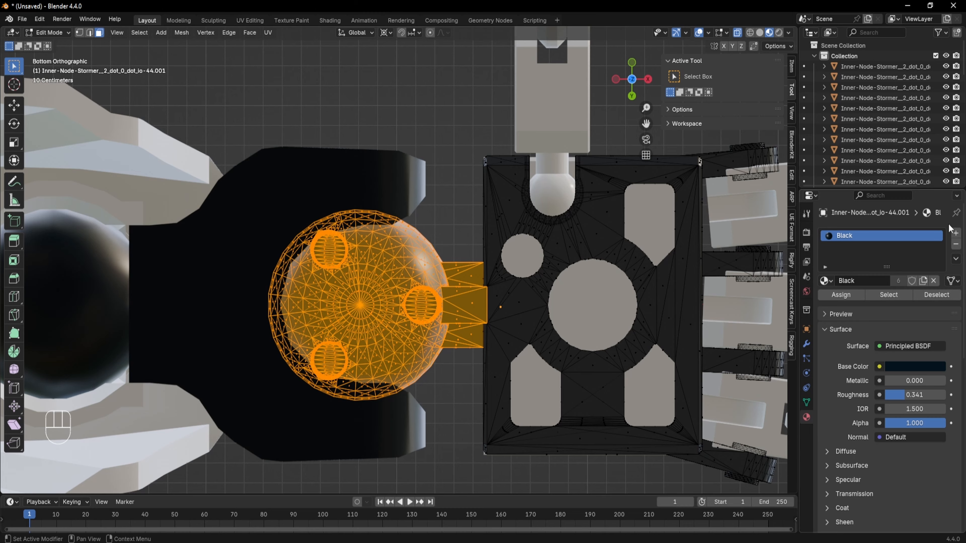
- Add a second material slot set to Black and switch the first slot's material to White
click(956, 234)
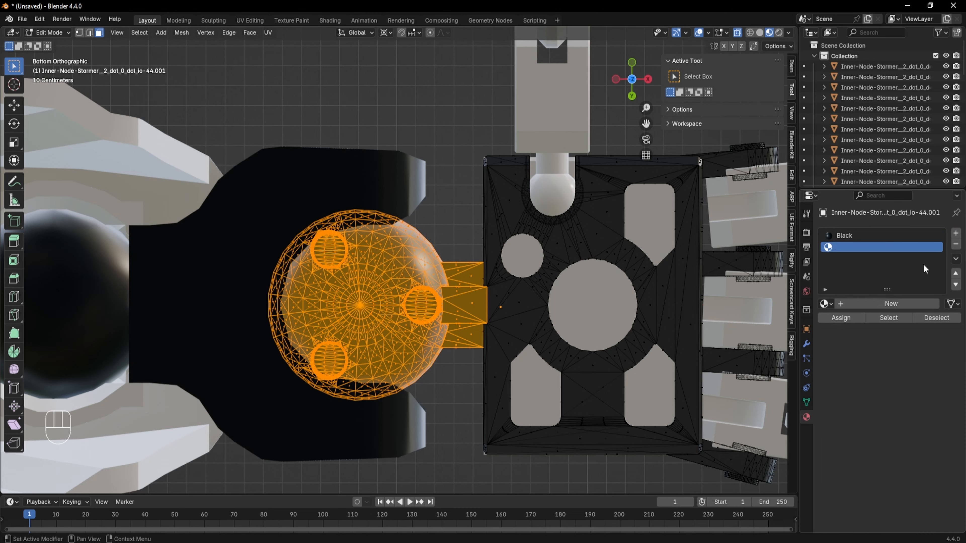
click(818, 304)
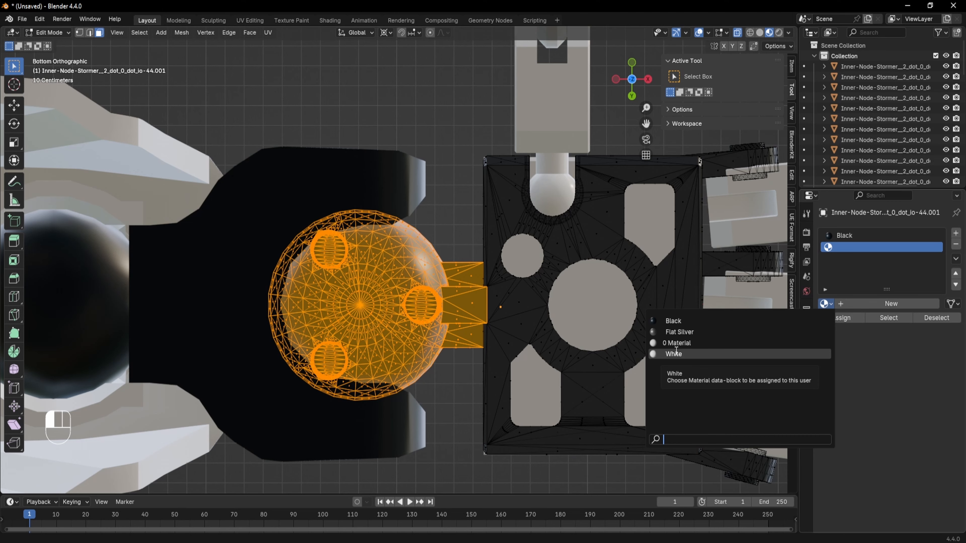
click(673, 321)
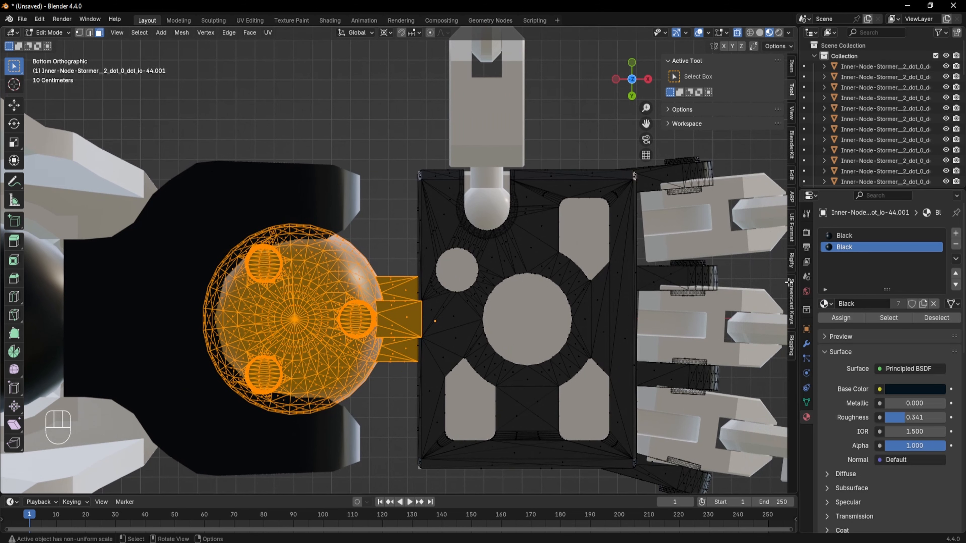
click(850, 237)
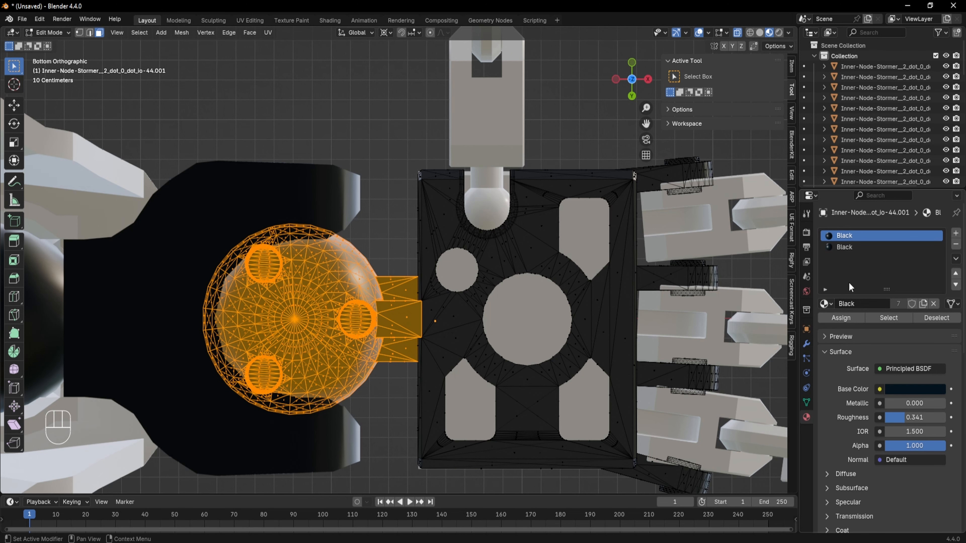
click(824, 303)
click(672, 356)
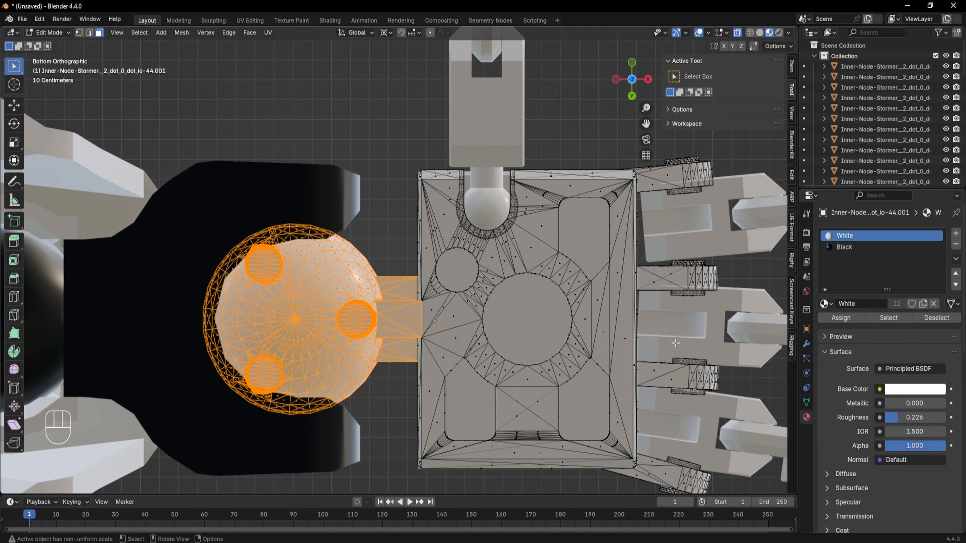
- Assign the Black slot to the selected wrist ball geometry
shift+middle_drag(675, 343, 727, 332)
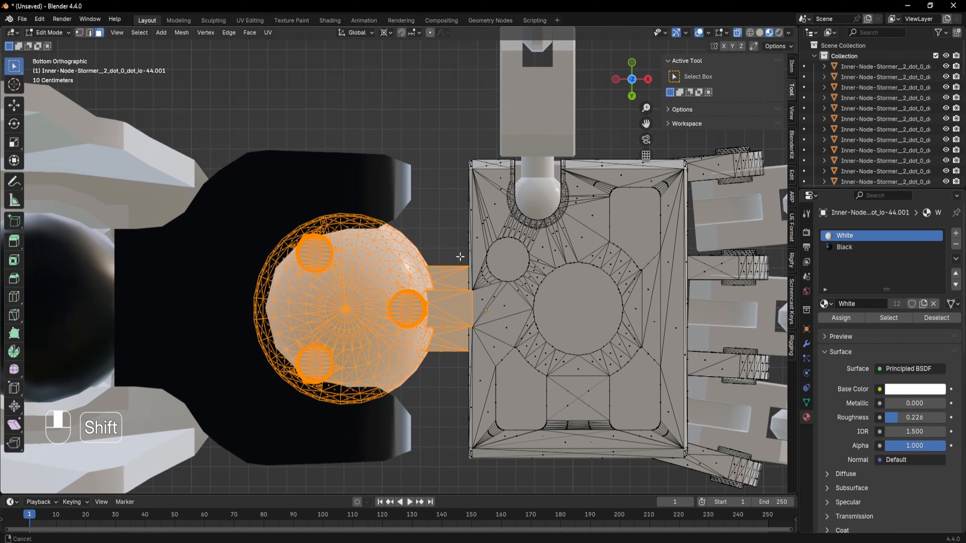
click(867, 247)
click(836, 316)
- Reassign White and then Black to the selected wrist ball geometry to compare
shift+middle_drag(503, 313, 529, 267)
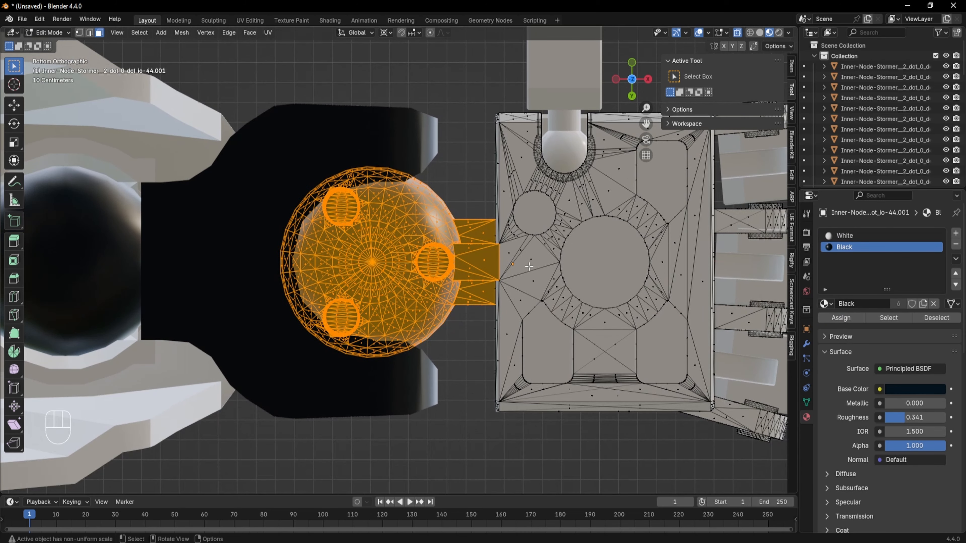
scroll(526, 229, down, 2)
shift+middle_drag(554, 233, 574, 223)
click(636, 86)
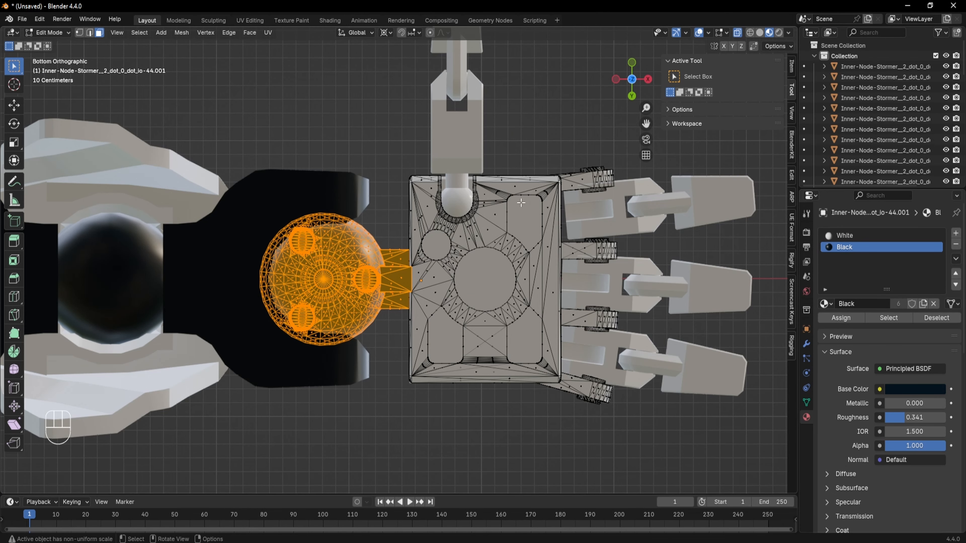
shift+middle_drag(323, 291, 443, 286)
scroll(443, 286, up, 2)
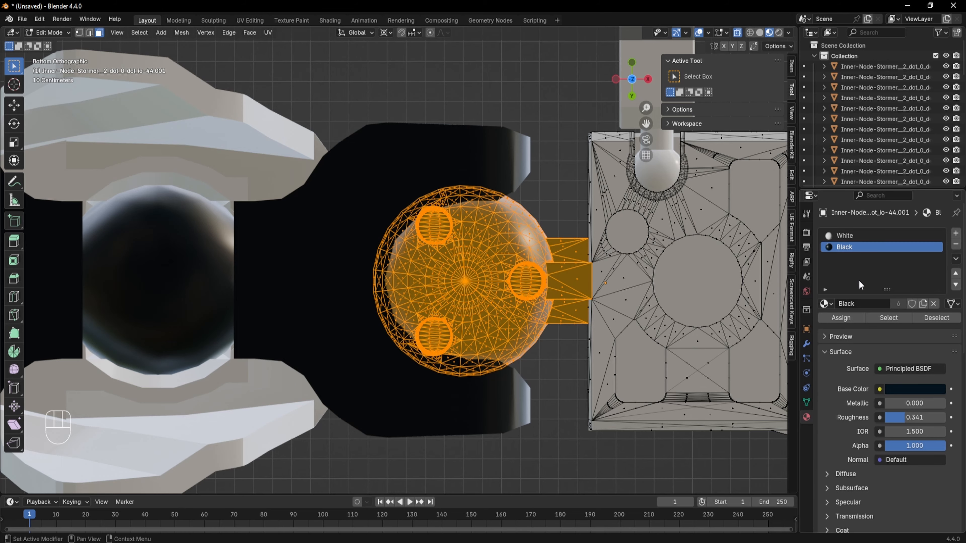
click(825, 303)
click(874, 259)
click(845, 237)
click(840, 310)
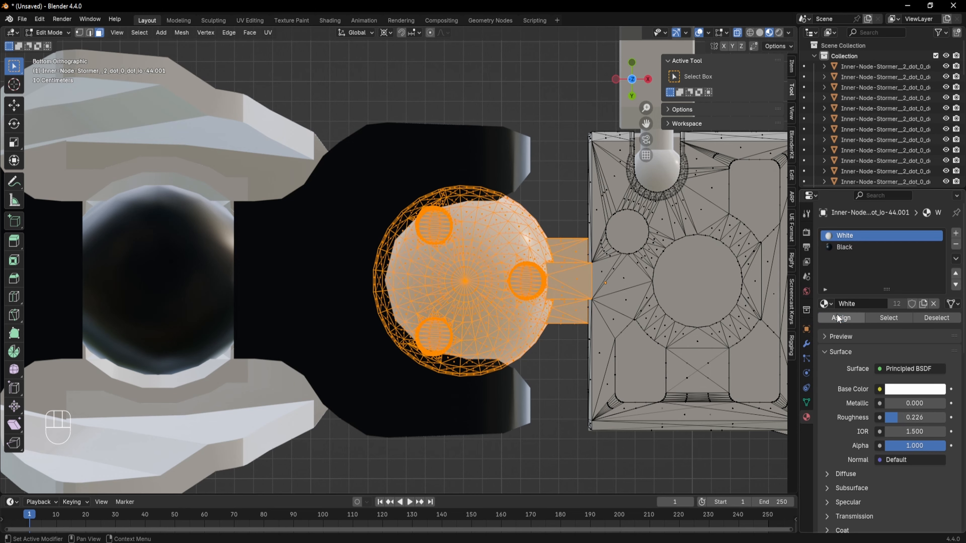
click(858, 245)
click(843, 317)
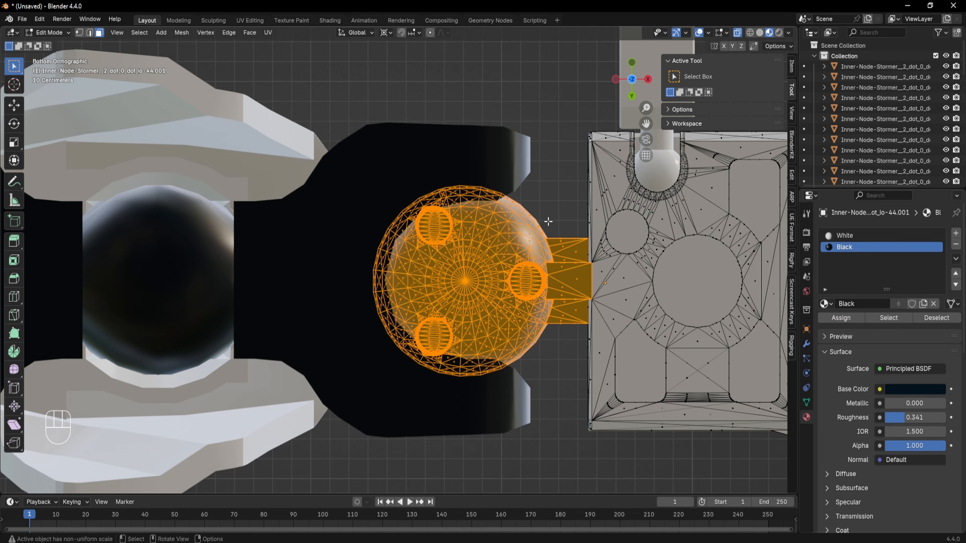
- Return to Object Mode and orbit out to view the whole robot from the front
middle_drag(532, 305, 517, 346)
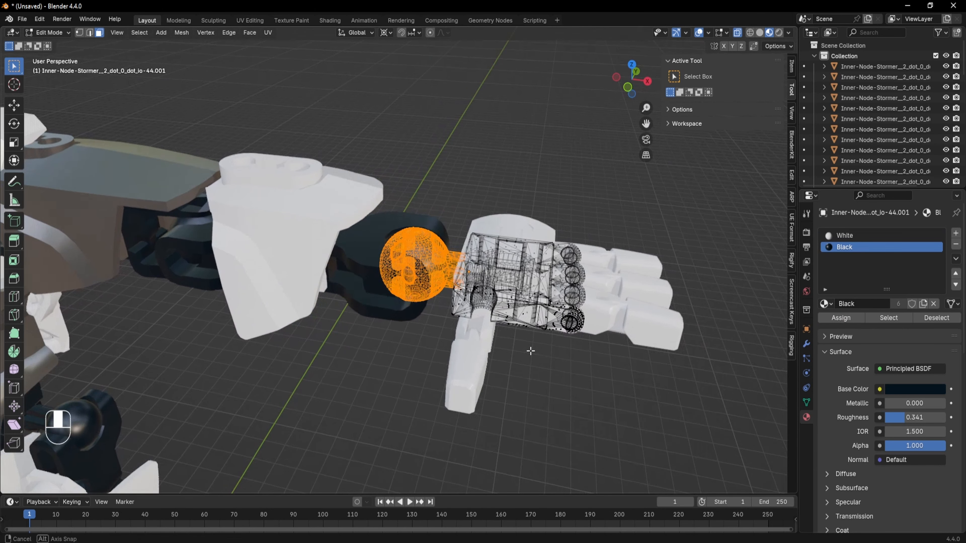
key(Tab)
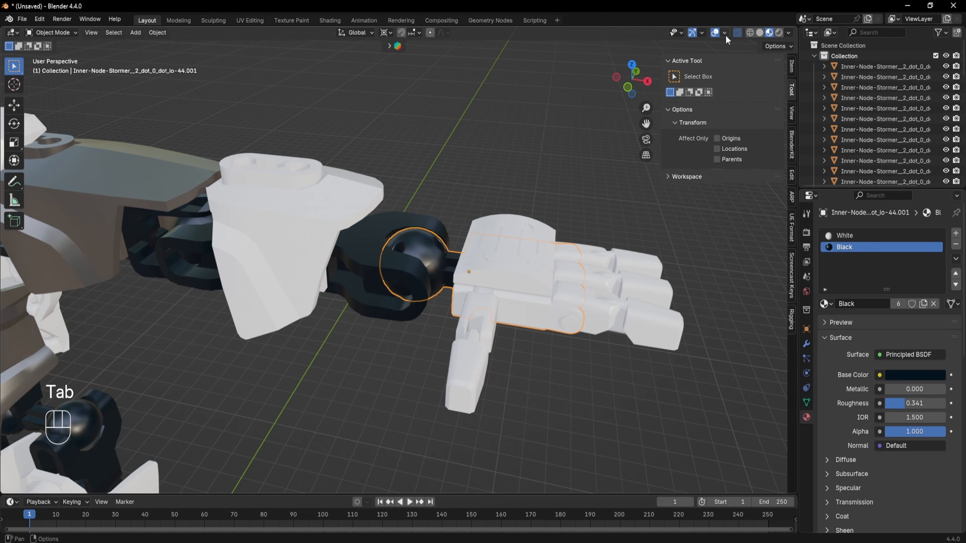
key(Tab)
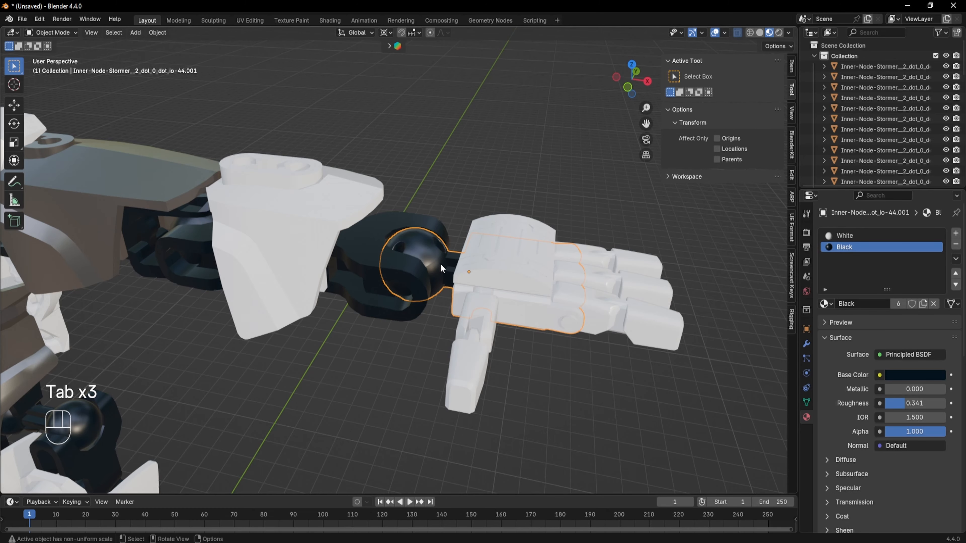
key(Tab)
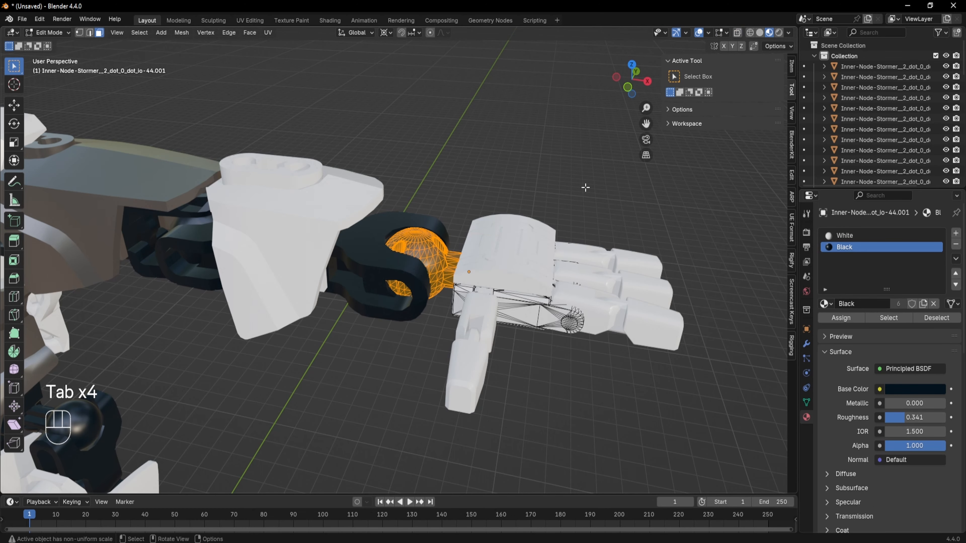
key(Tab)
middle_drag(440, 253, 533, 324)
scroll(255, 221, up, 8)
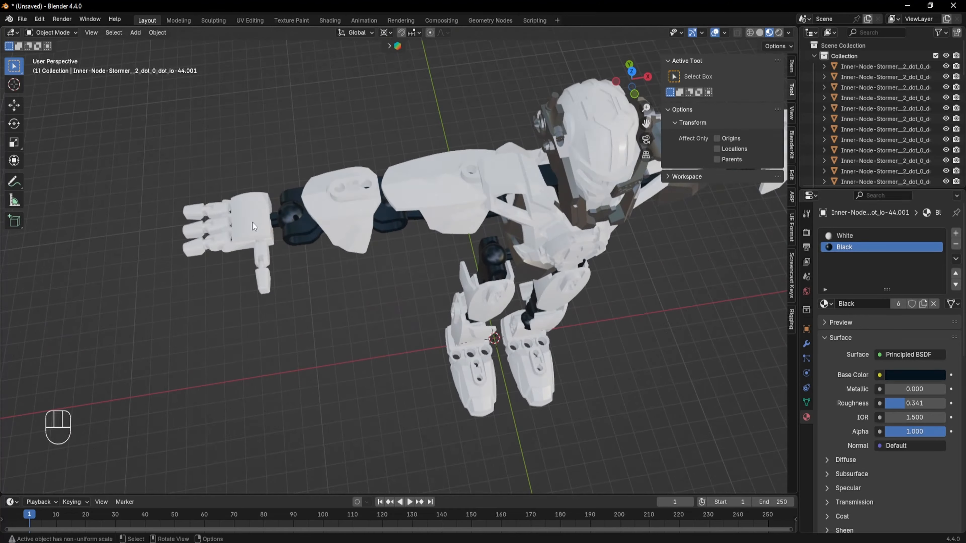
shift+middle_drag(256, 221, 396, 208)
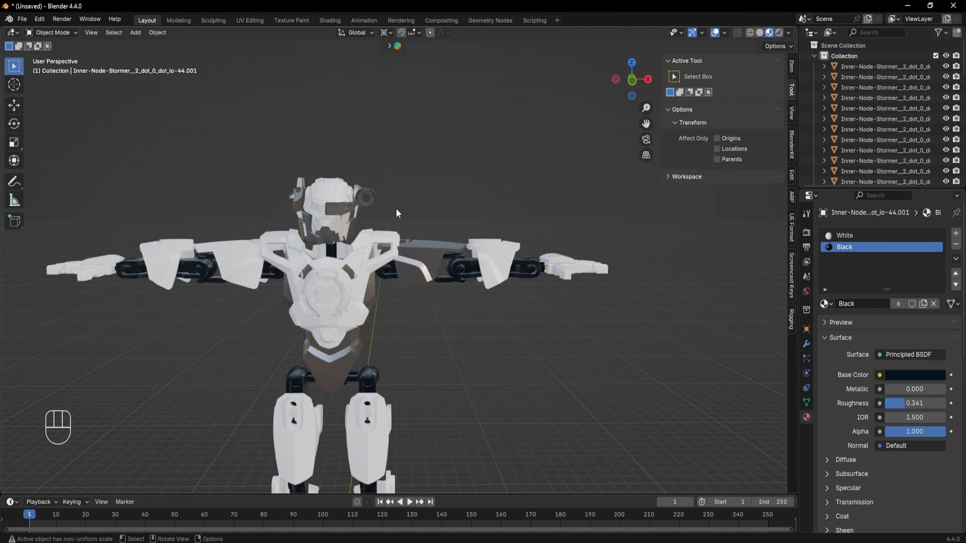
shift+middle_drag(415, 313, 391, 239)
- Unhide all hidden objects and orbit around the full robot to inspect its materials
key(alt+h)
scroll(480, 299, up, 3)
shift+middle_drag(452, 290, 591, 132)
scroll(474, 284, down, 1)
middle_drag(522, 182, 572, 289)
key(shift)
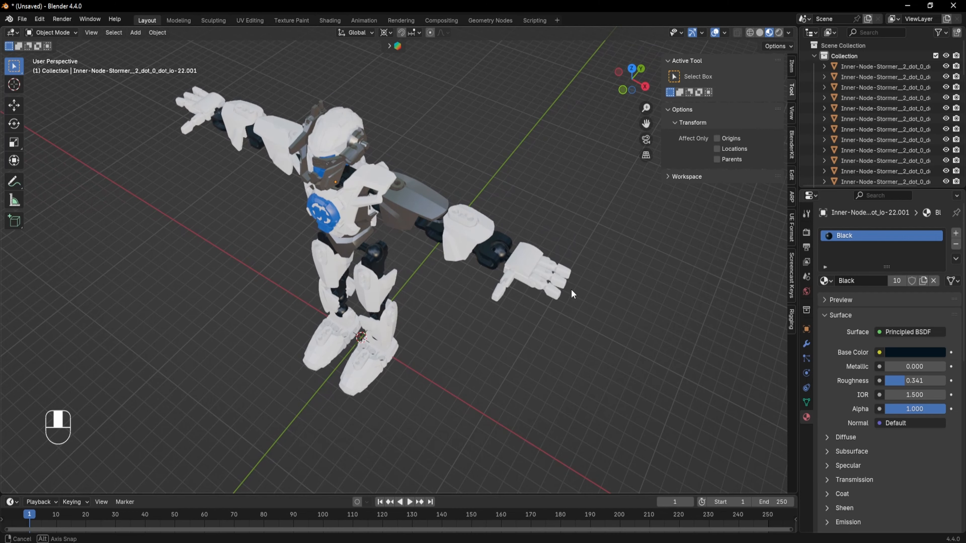
middle_drag(563, 339, 541, 349)
middle_drag(569, 321, 559, 295)
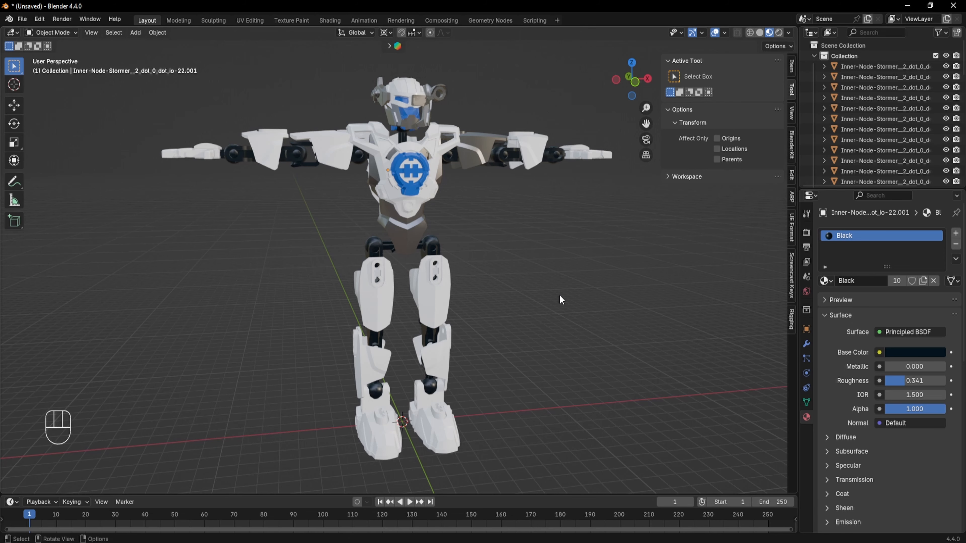
middle_drag(559, 296, 530, 294)
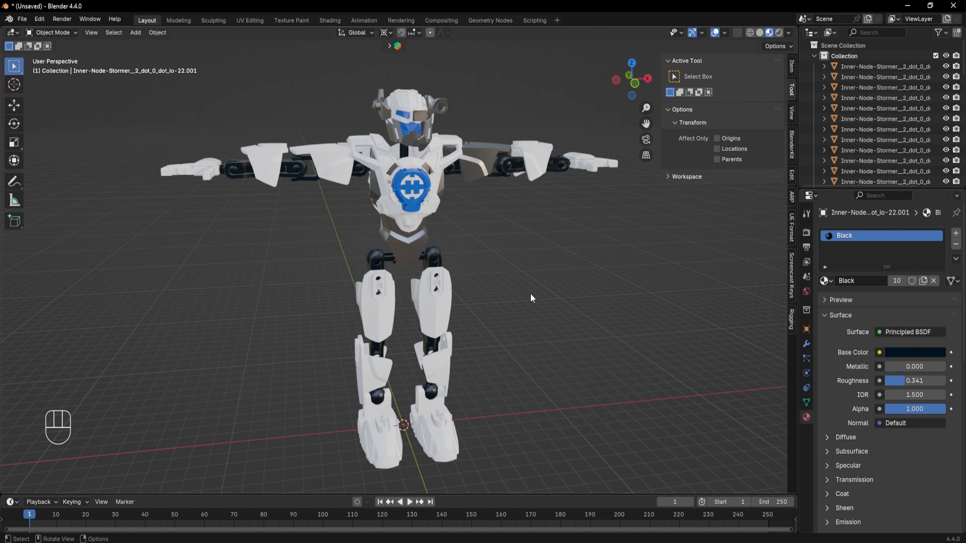